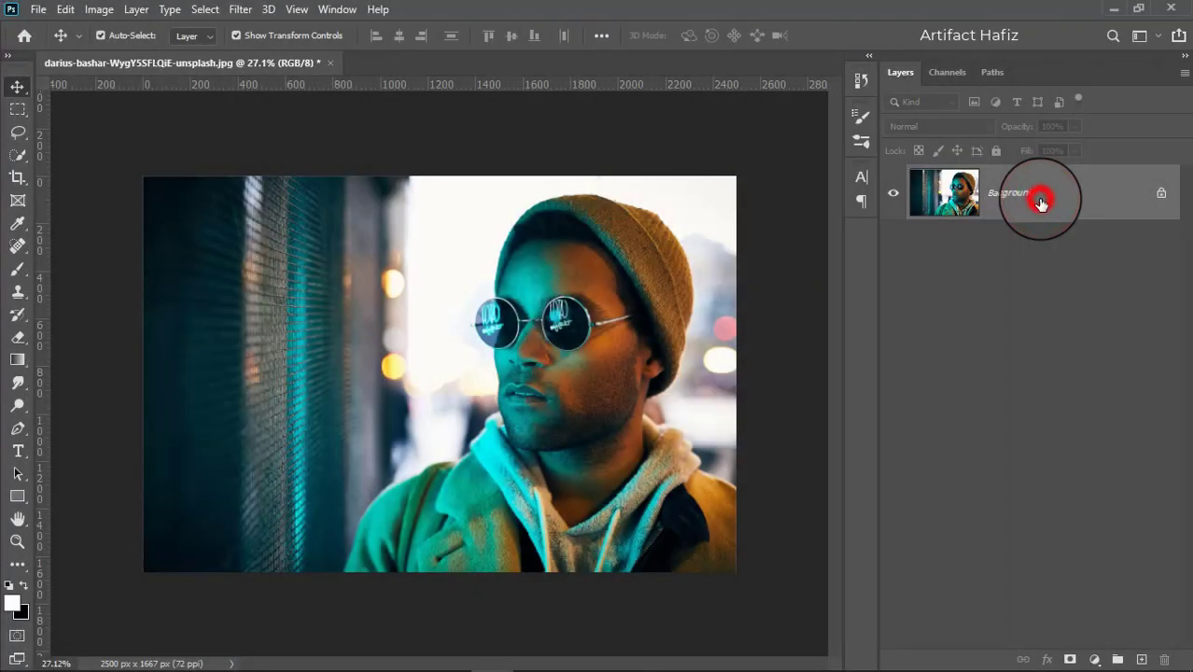
Step: Duplicate the portrait's Background layer into a Background copy layer
{"action": "left_click_drag", "start_coordinate": [1041, 202], "coordinate": [1139, 653]}
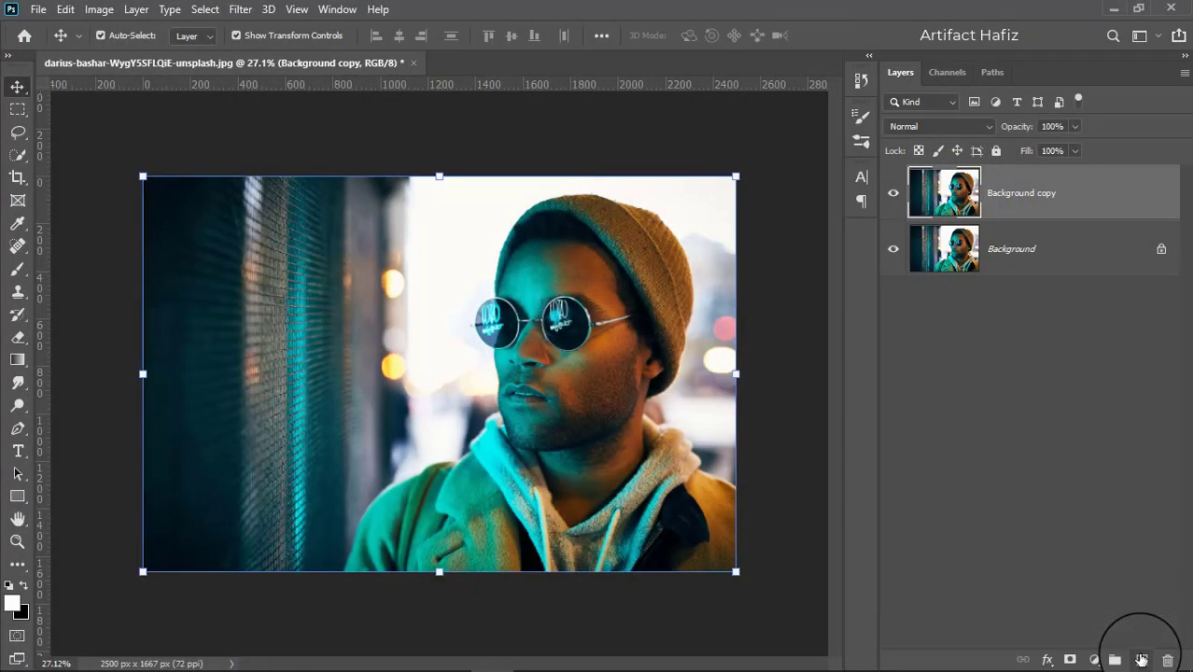
Step: Convert Background copy to a smart object for smart filters and open the Camera Raw Filter
{"action": "left_click", "coordinate": [1017, 194]}
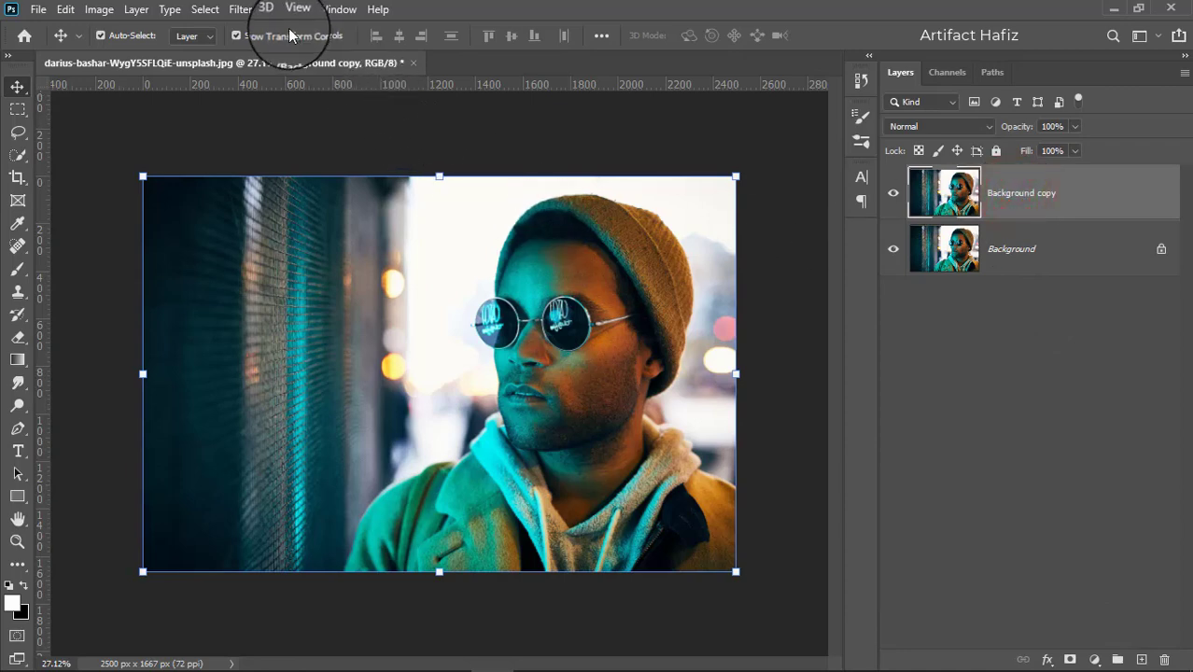
{"action": "left_click", "coordinate": [240, 9]}
{"action": "left_click", "coordinate": [245, 55]}
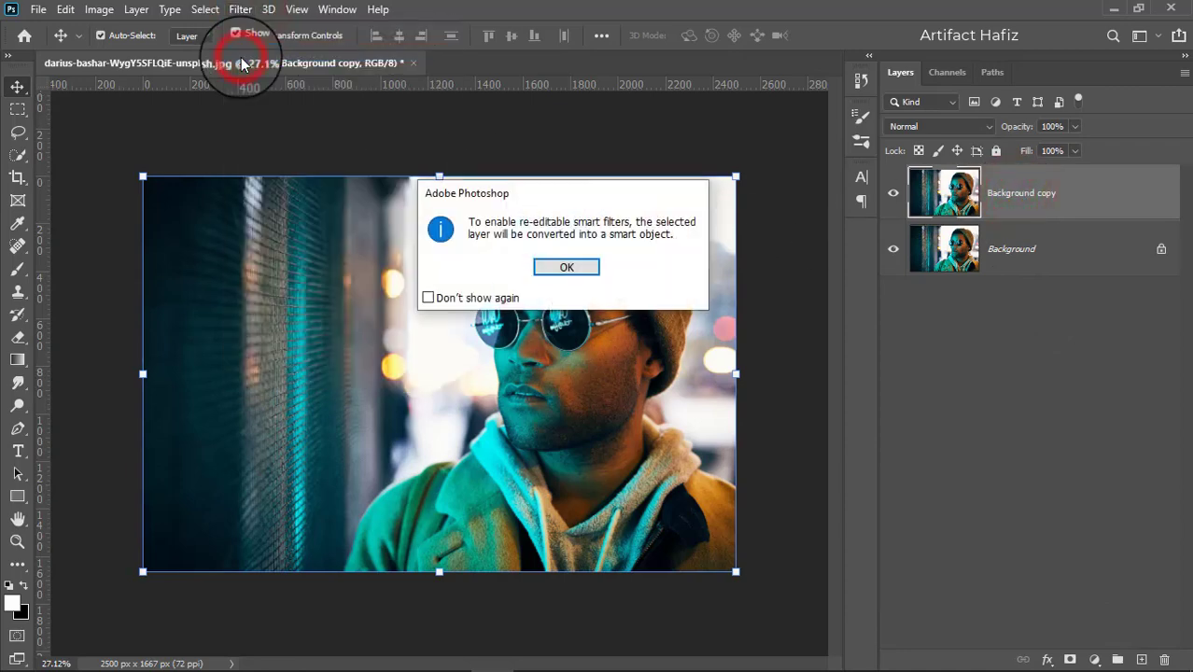
{"action": "left_click", "coordinate": [566, 267]}
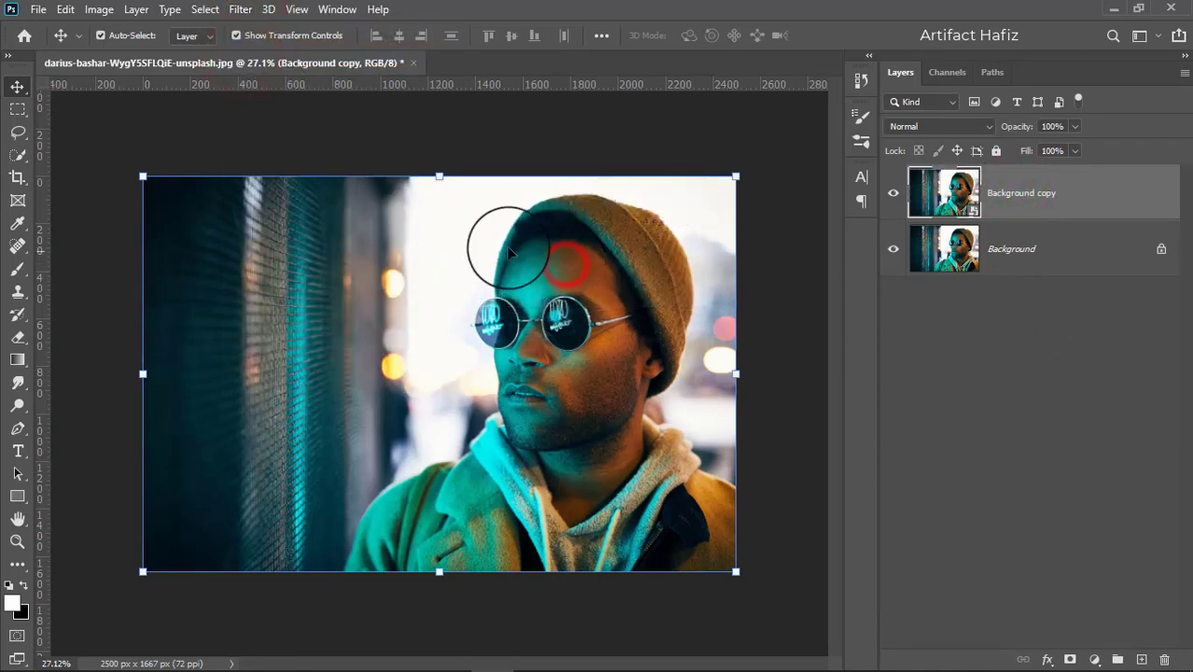
{"action": "left_click", "coordinate": [240, 8]}
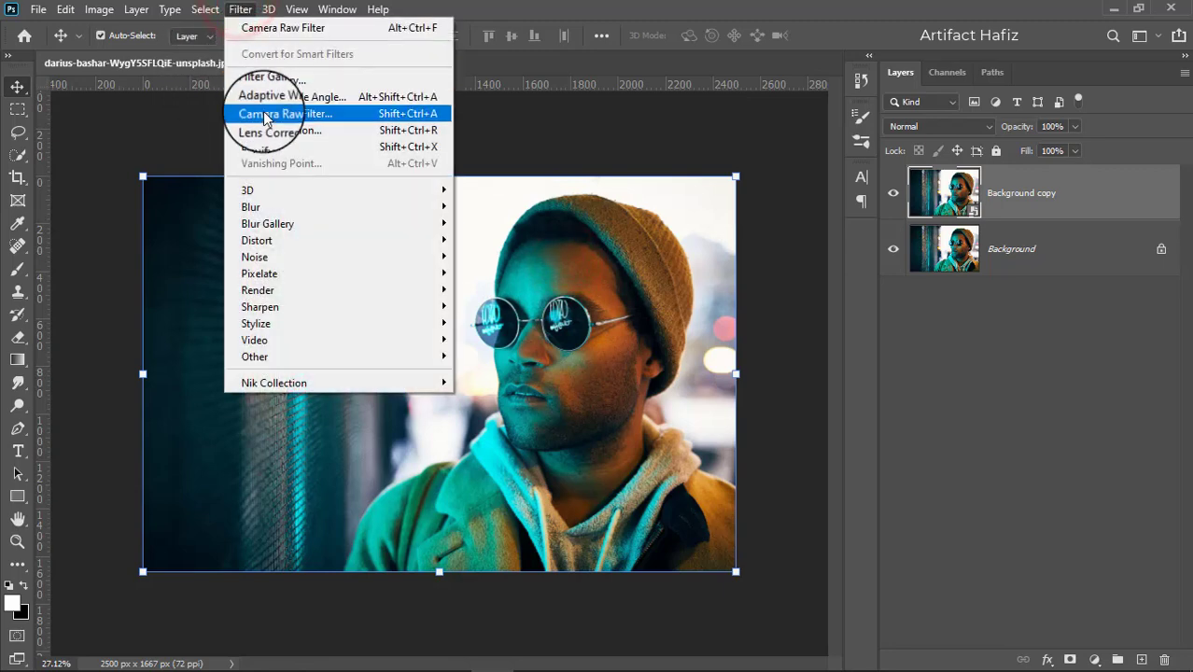
{"action": "left_click", "coordinate": [264, 113]}
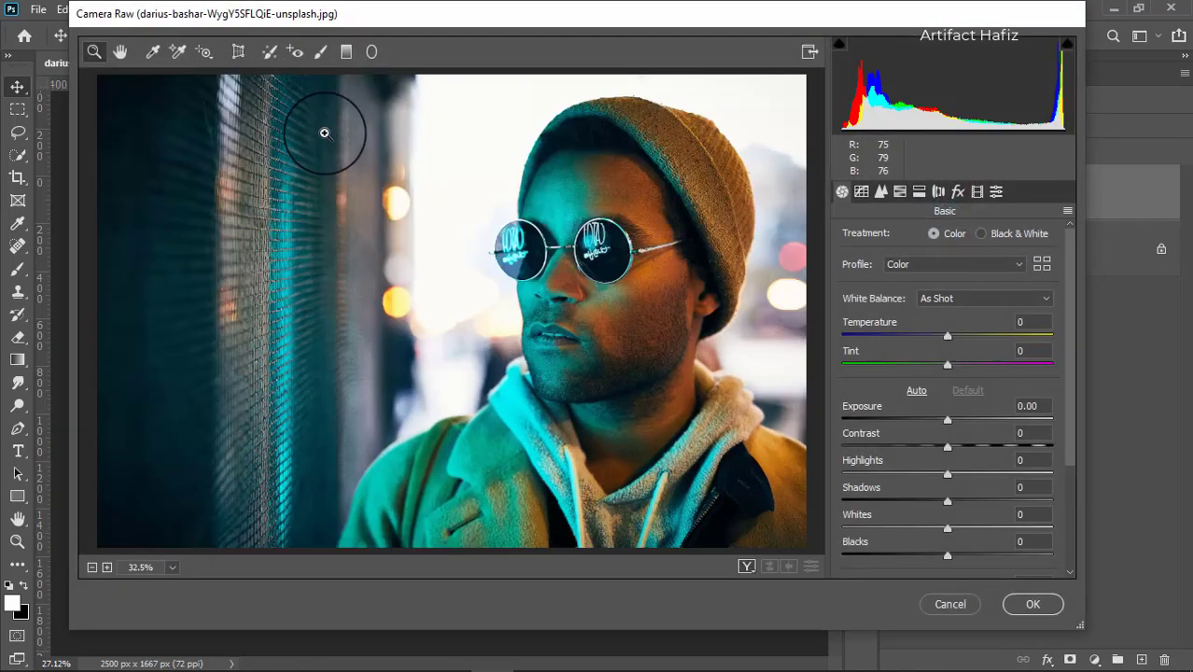
Step: Set Temperature -11, Highlights +7, Whites +13, Shadows +8, Clarity +4 and Vibrance +8
{"action": "scroll", "coordinate": [895, 392], "scroll_direction": "down", "scroll_amount": 1}
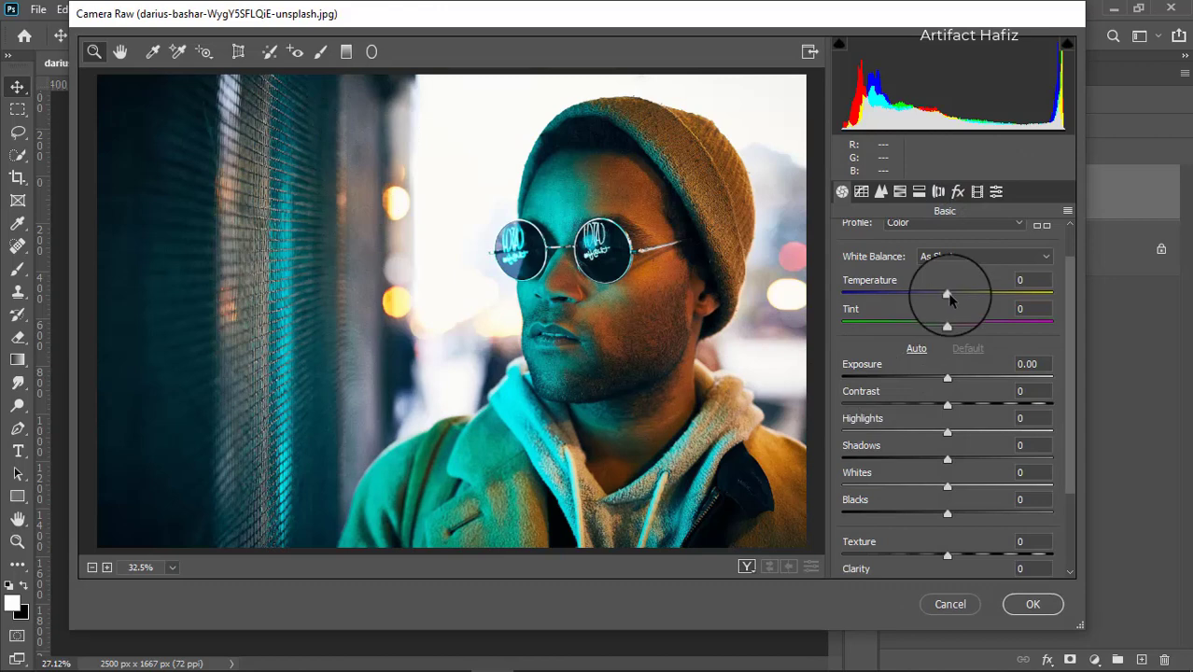
{"action": "mouse_move", "coordinate": [947, 293]}
{"action": "left_mouse_down"}
{"action": "mouse_move", "coordinate": [934, 292]}
{"action": "mouse_move", "coordinate": [961, 325]}
{"action": "left_mouse_up"}
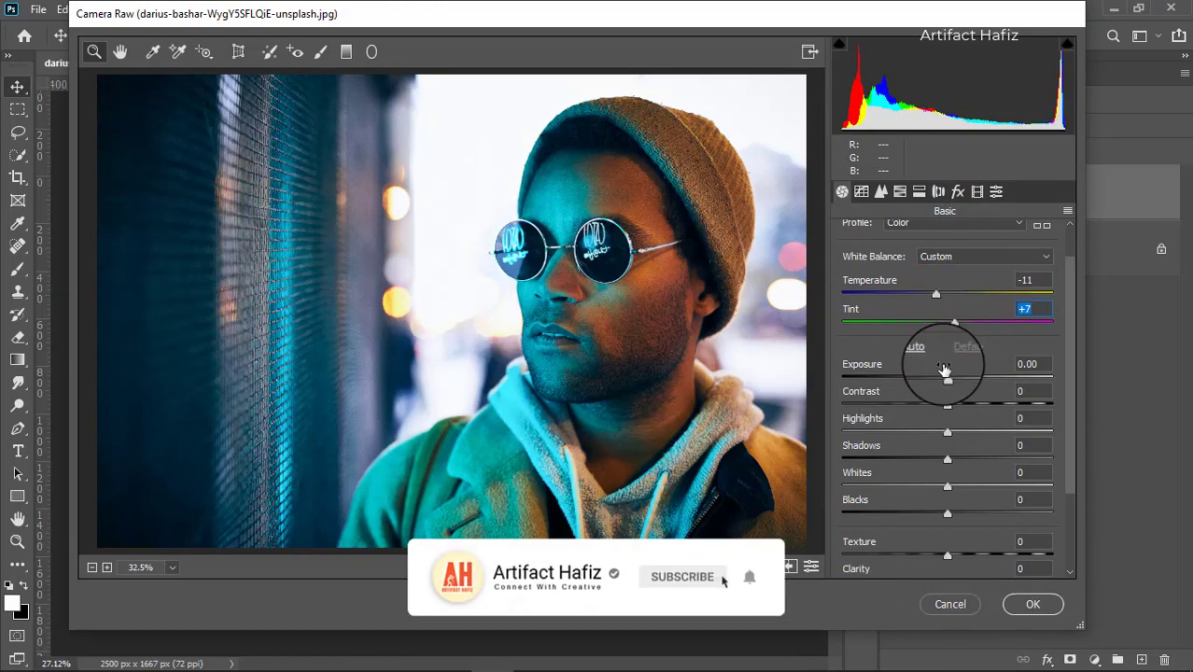
{"action": "scroll", "coordinate": [947, 360], "scroll_direction": "down", "scroll_amount": 1}
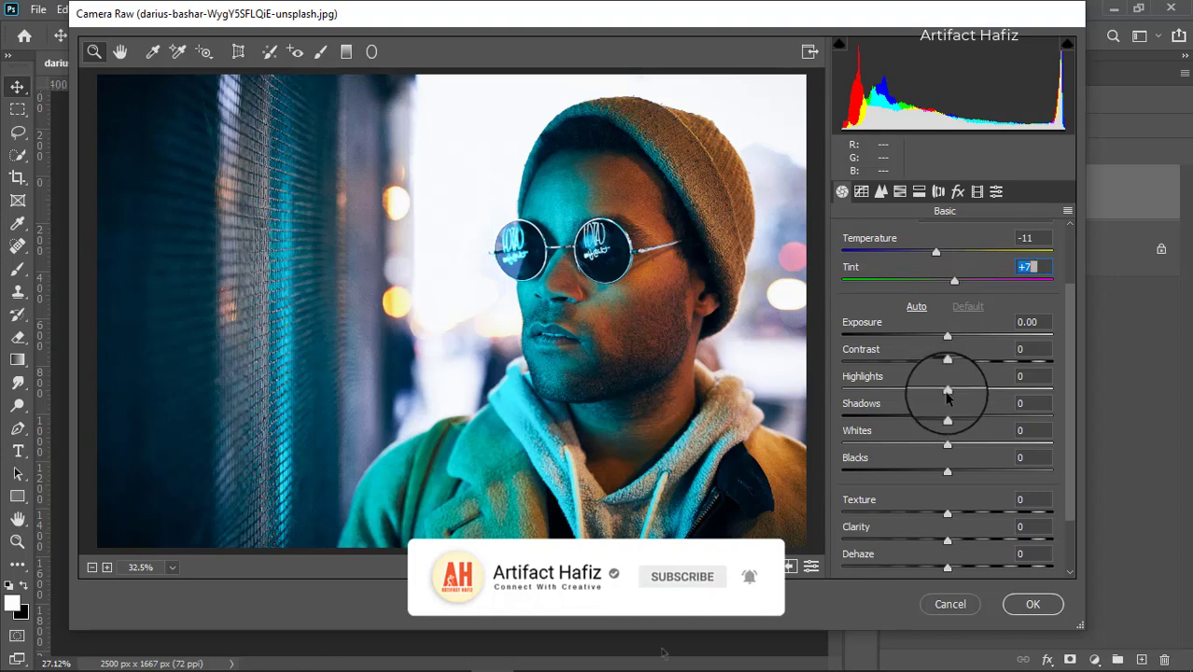
{"action": "left_click_drag", "start_coordinate": [947, 397], "coordinate": [953, 393]}
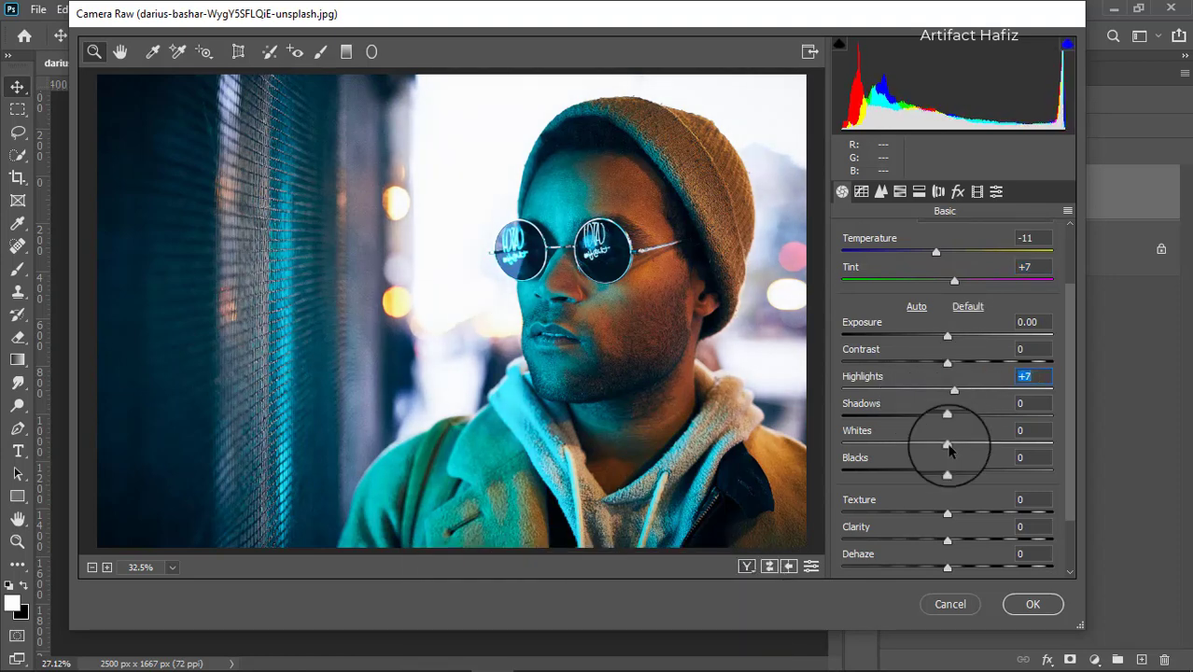
{"action": "mouse_move", "coordinate": [948, 447]}
{"action": "left_mouse_down"}
{"action": "mouse_move", "coordinate": [965, 451]}
{"action": "mouse_move", "coordinate": [927, 474]}
{"action": "left_mouse_up"}
{"action": "left_click_drag", "start_coordinate": [947, 418], "coordinate": [969, 419]}
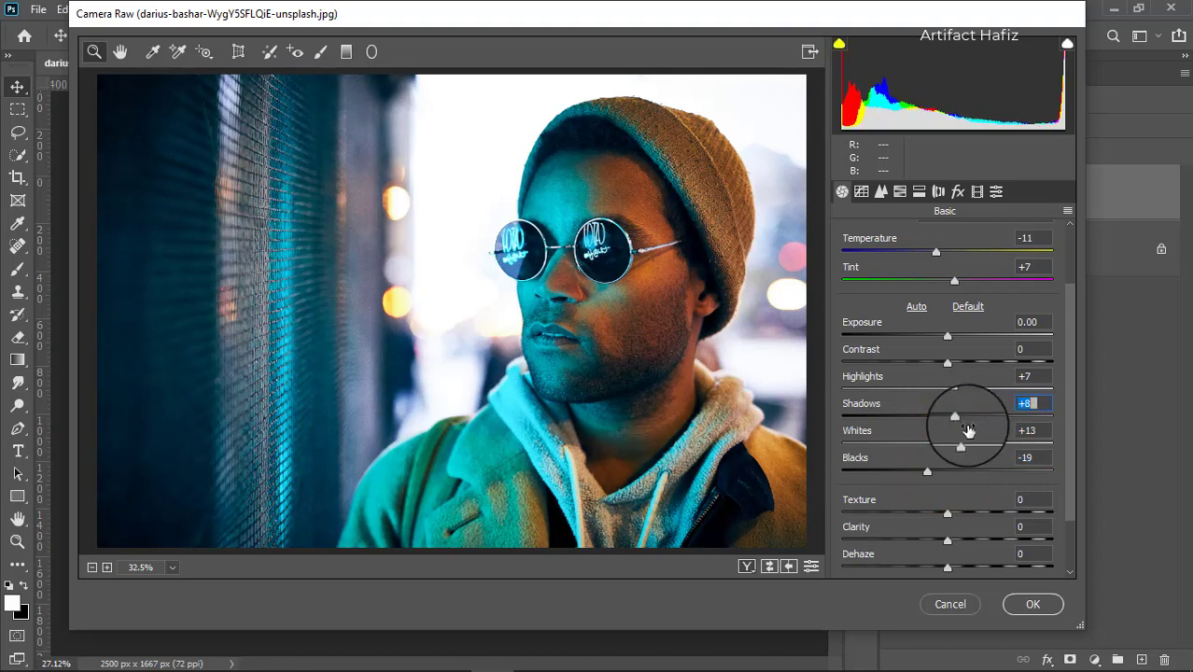
{"action": "scroll", "coordinate": [971, 429], "scroll_direction": "down", "scroll_amount": 3}
{"action": "left_click_drag", "start_coordinate": [947, 468], "coordinate": [934, 449]}
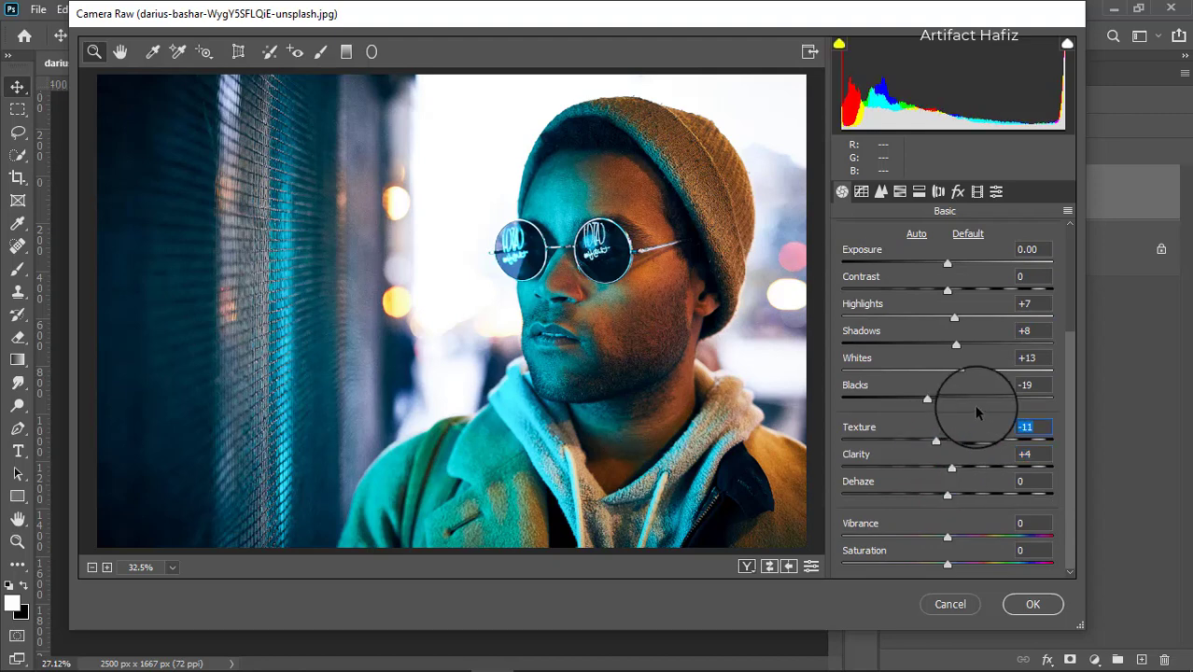
{"action": "mouse_move", "coordinate": [947, 538]}
{"action": "left_mouse_down"}
{"action": "mouse_move", "coordinate": [977, 544]}
{"action": "mouse_move", "coordinate": [929, 557]}
{"action": "mouse_move", "coordinate": [965, 553]}
{"action": "left_mouse_up"}
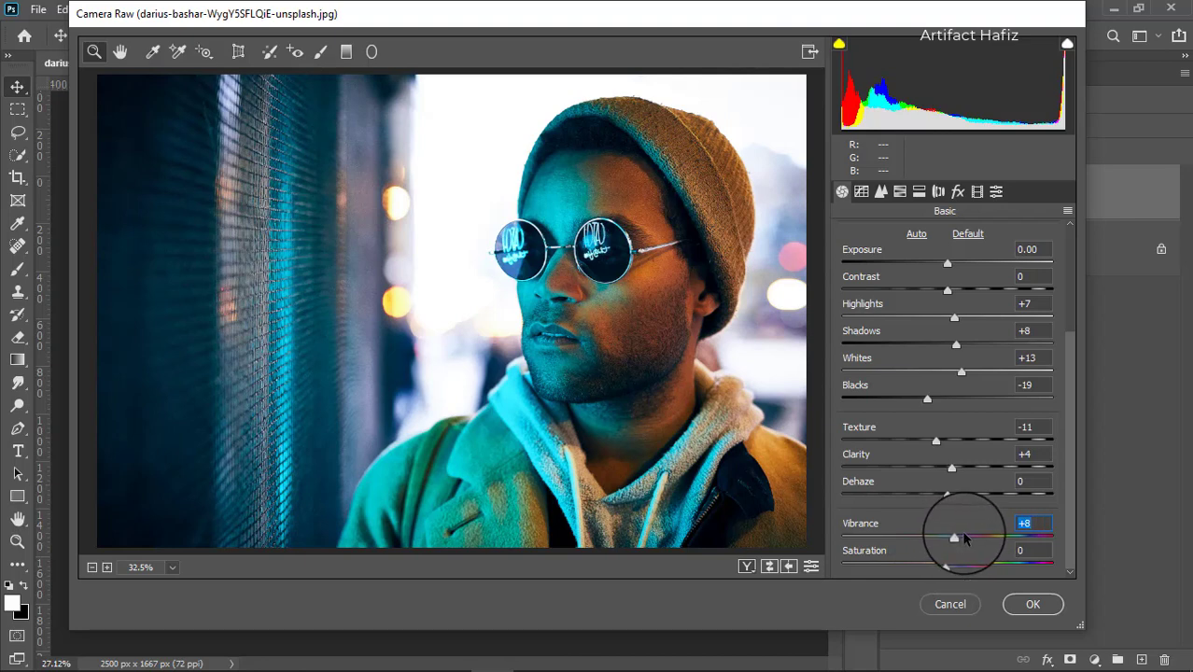
Step: Raise HSL saturation for Oranges (+59), Reds, Yellows and Greens, and reduce Aquas saturation
{"action": "left_click", "coordinate": [898, 191]}
{"action": "left_click", "coordinate": [911, 238]}
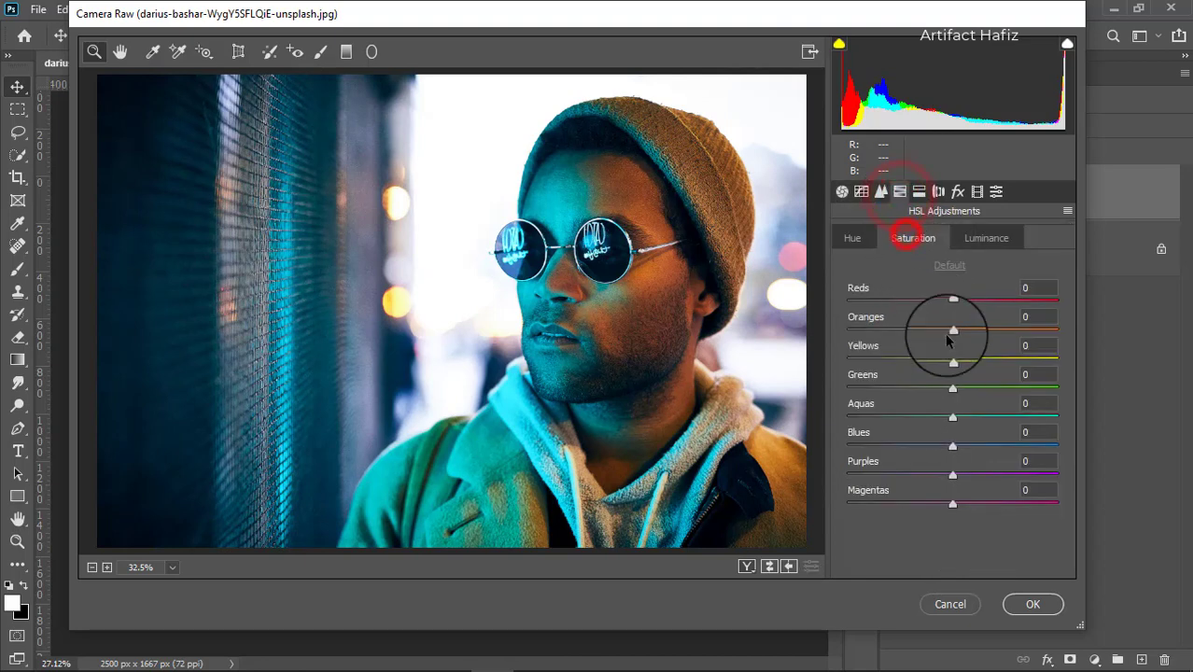
{"action": "left_click_drag", "start_coordinate": [952, 331], "coordinate": [1014, 330]}
{"action": "left_click_drag", "start_coordinate": [952, 301], "coordinate": [975, 303]}
{"action": "left_click_drag", "start_coordinate": [953, 363], "coordinate": [956, 362]}
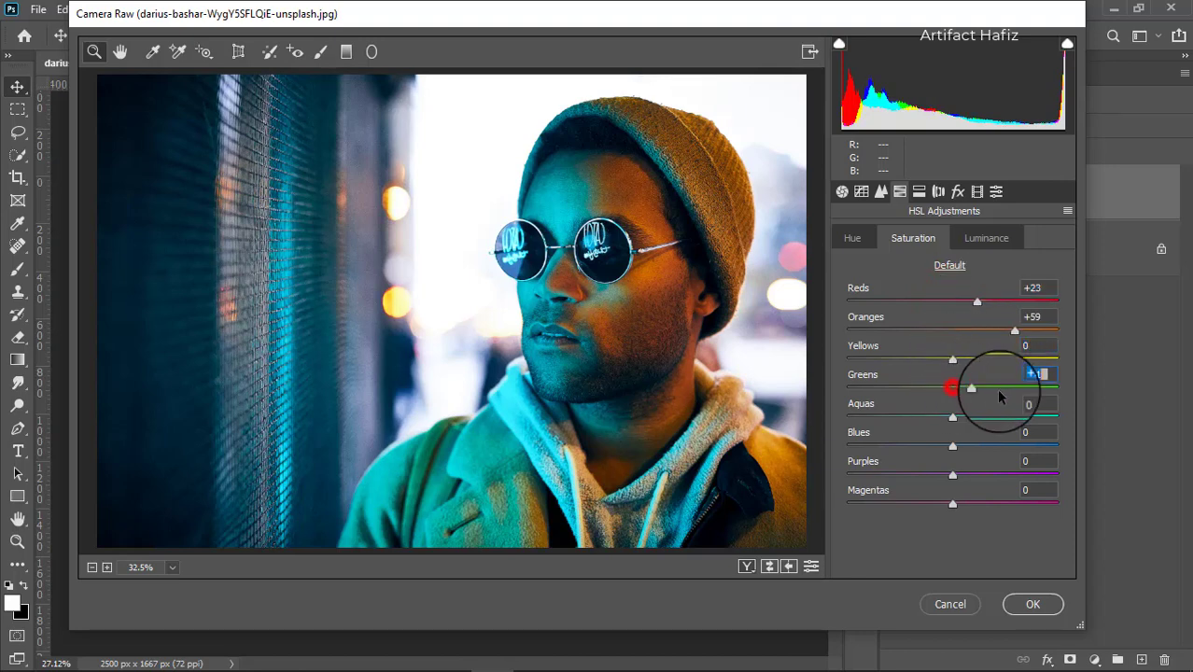
{"action": "left_click_drag", "start_coordinate": [998, 397], "coordinate": [1005, 400]}
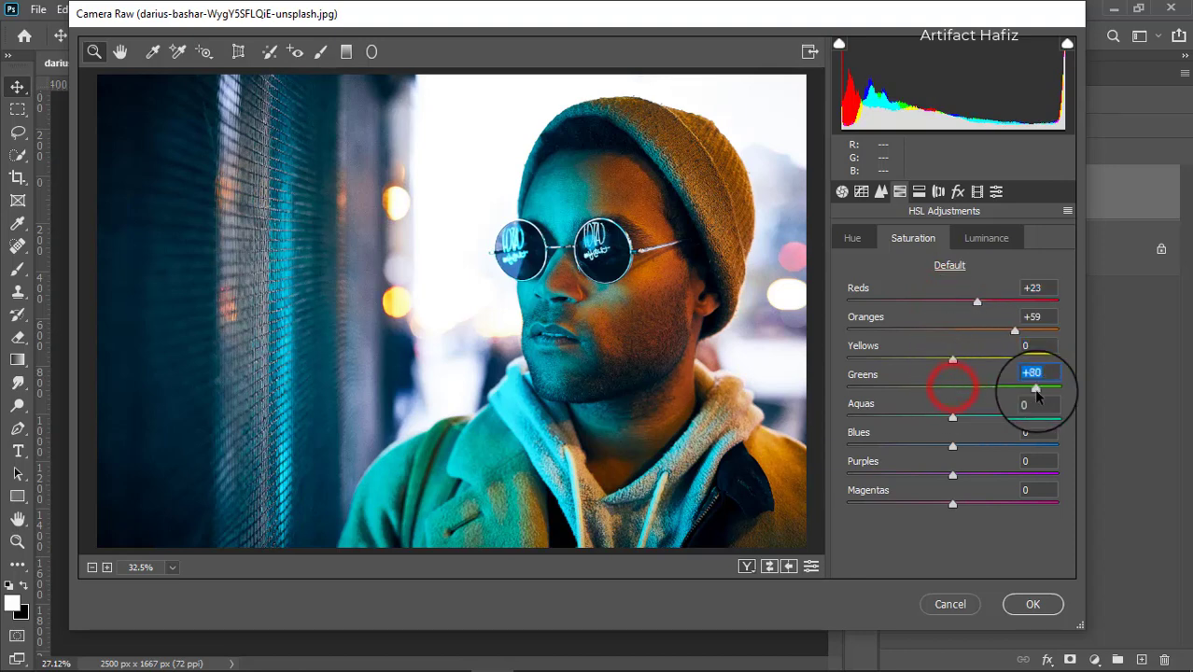
{"action": "left_click", "coordinate": [950, 418]}
{"action": "mouse_move", "coordinate": [952, 418]}
{"action": "left_mouse_down"}
{"action": "mouse_move", "coordinate": [905, 426]}
{"action": "mouse_move", "coordinate": [1014, 413]}
{"action": "mouse_move", "coordinate": [880, 426]}
{"action": "mouse_move", "coordinate": [1036, 421]}
{"action": "mouse_move", "coordinate": [902, 427]}
{"action": "mouse_move", "coordinate": [943, 416]}
{"action": "mouse_move", "coordinate": [1057, 446]}
{"action": "mouse_move", "coordinate": [899, 448]}
{"action": "mouse_move", "coordinate": [987, 448]}
{"action": "mouse_move", "coordinate": [939, 451]}
{"action": "mouse_move", "coordinate": [966, 460]}
{"action": "left_mouse_up"}
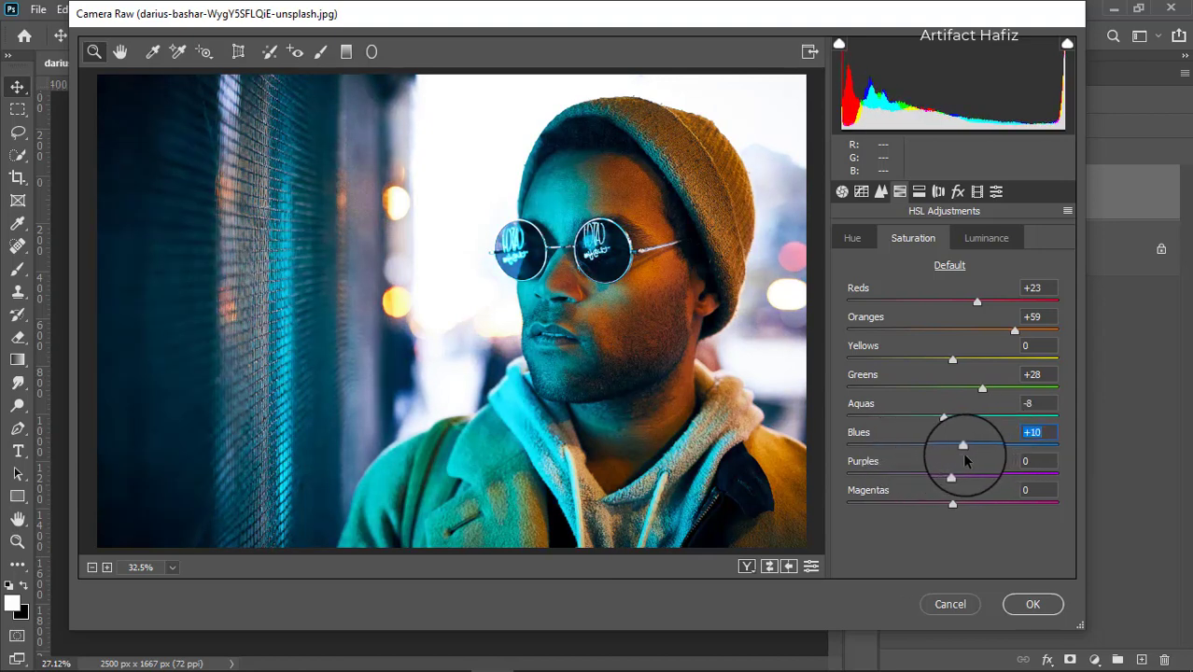
Step: Shift the Aquas hue to -24, adjust Oranges and Yellows hue, and brighten Aquas luminance to +21
{"action": "left_click", "coordinate": [852, 238]}
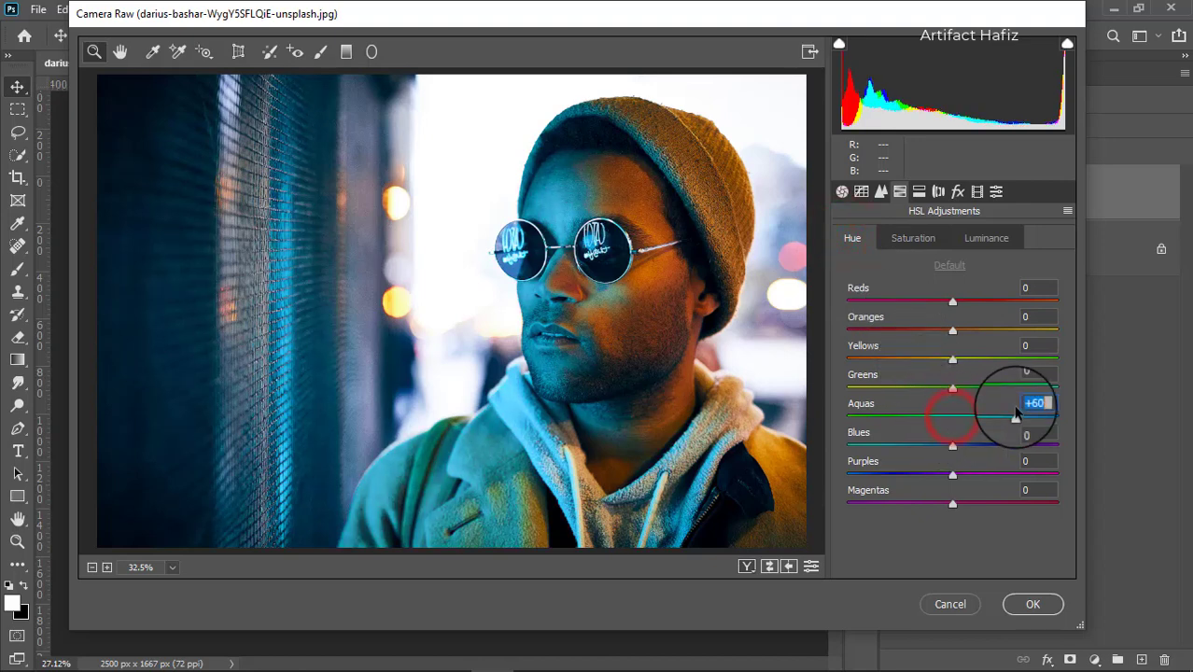
{"action": "mouse_move", "coordinate": [1015, 416]}
{"action": "left_mouse_down"}
{"action": "mouse_move", "coordinate": [924, 413]}
{"action": "mouse_move", "coordinate": [923, 446]}
{"action": "mouse_move", "coordinate": [956, 458]}
{"action": "mouse_move", "coordinate": [947, 438]}
{"action": "left_mouse_up"}
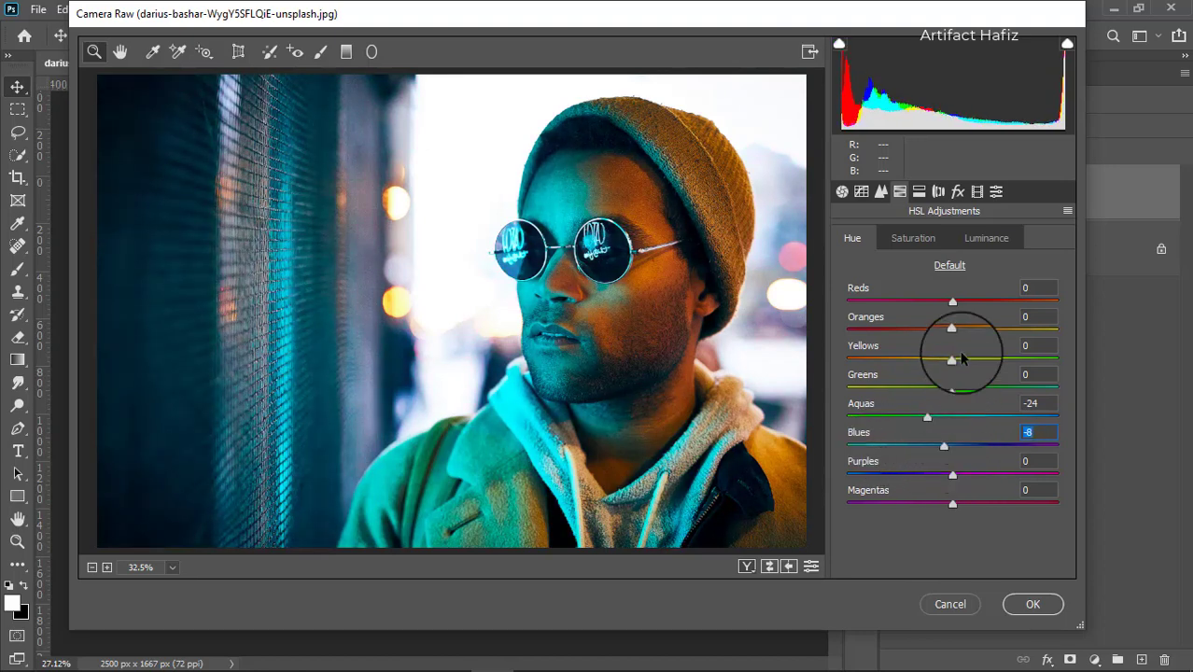
{"action": "mouse_move", "coordinate": [953, 334]}
{"action": "left_mouse_down"}
{"action": "mouse_move", "coordinate": [943, 331]}
{"action": "mouse_move", "coordinate": [959, 362]}
{"action": "mouse_move", "coordinate": [944, 388]}
{"action": "left_mouse_up"}
{"action": "left_click", "coordinate": [987, 240]}
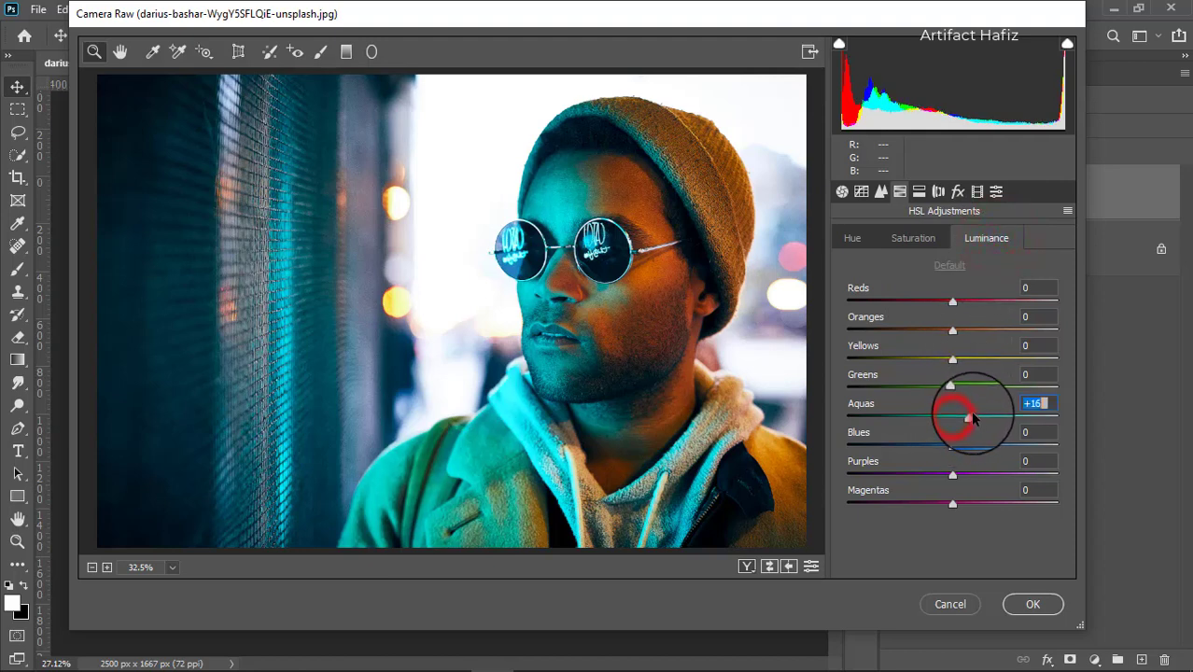
{"action": "mouse_move", "coordinate": [951, 418]}
{"action": "left_mouse_down"}
{"action": "mouse_move", "coordinate": [975, 414]}
{"action": "mouse_move", "coordinate": [959, 448]}
{"action": "left_mouse_up"}
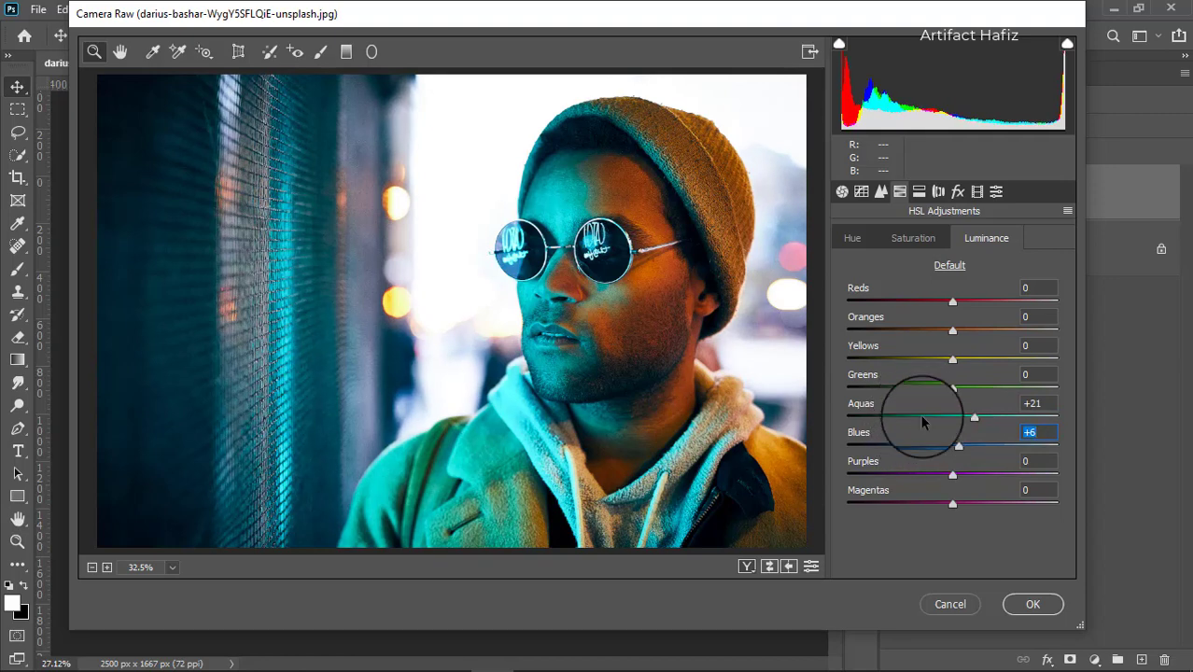
Step: Tint the split-toning highlights at hue 138, saturation 18
{"action": "left_click", "coordinate": [919, 191]}
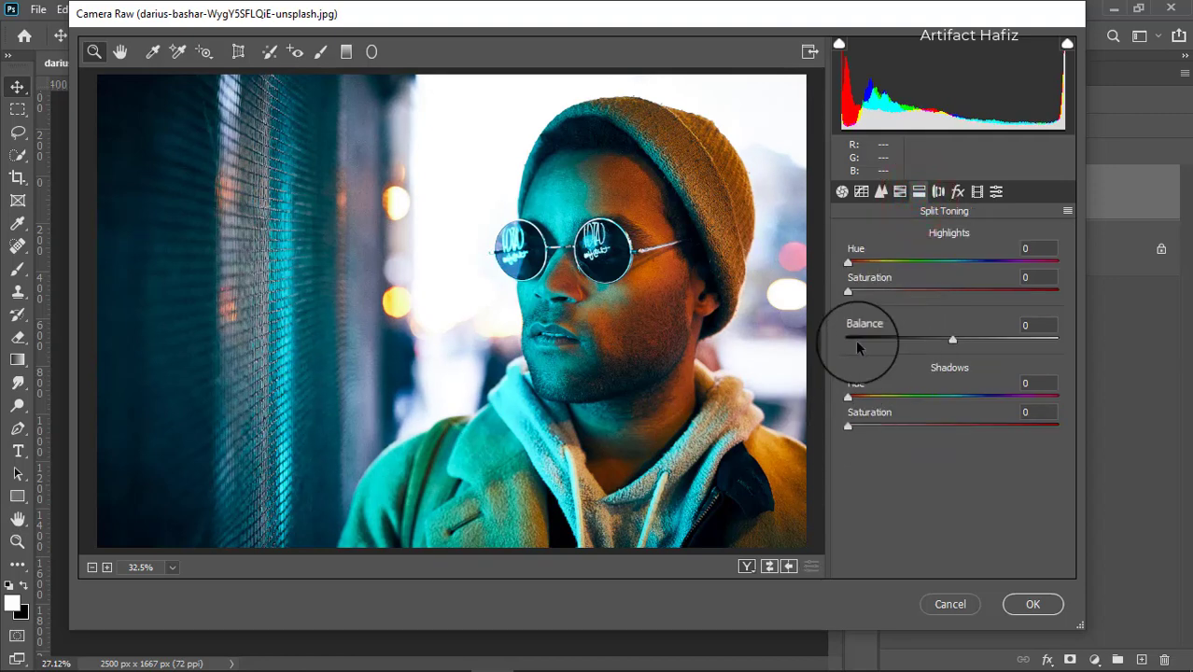
{"action": "left_click_drag", "start_coordinate": [850, 292], "coordinate": [947, 292]}
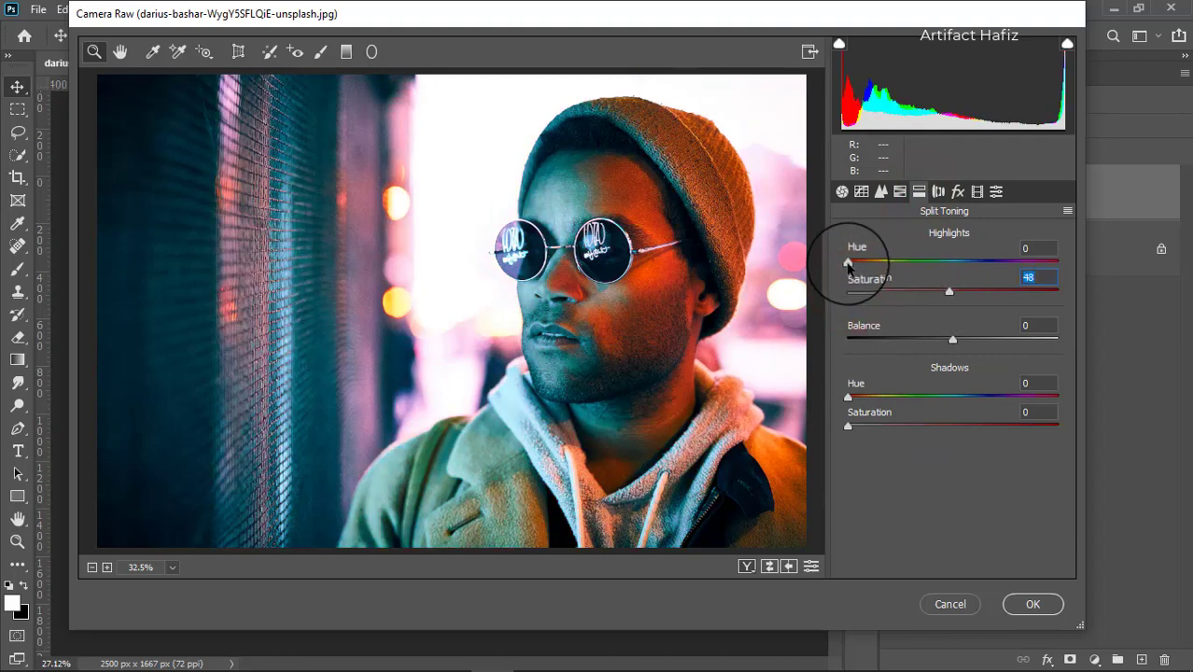
{"action": "left_click_drag", "start_coordinate": [849, 259], "coordinate": [927, 268]}
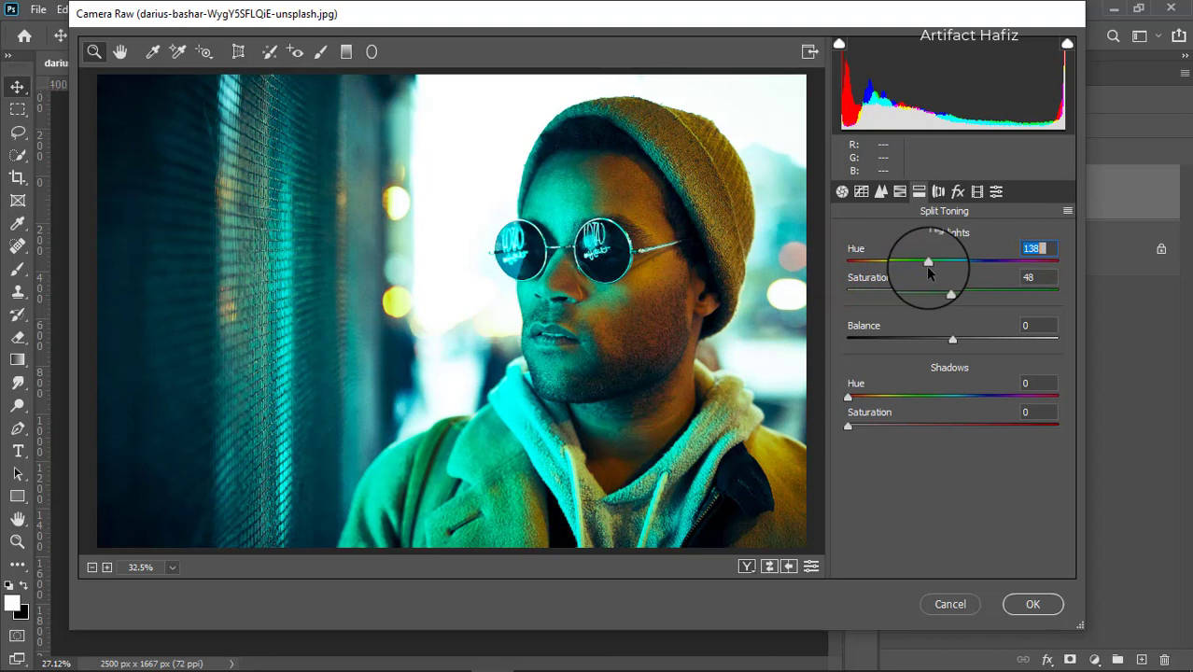
{"action": "mouse_move", "coordinate": [950, 293]}
{"action": "left_mouse_down"}
{"action": "mouse_move", "coordinate": [849, 295]}
{"action": "mouse_move", "coordinate": [887, 295]}
{"action": "left_mouse_up"}
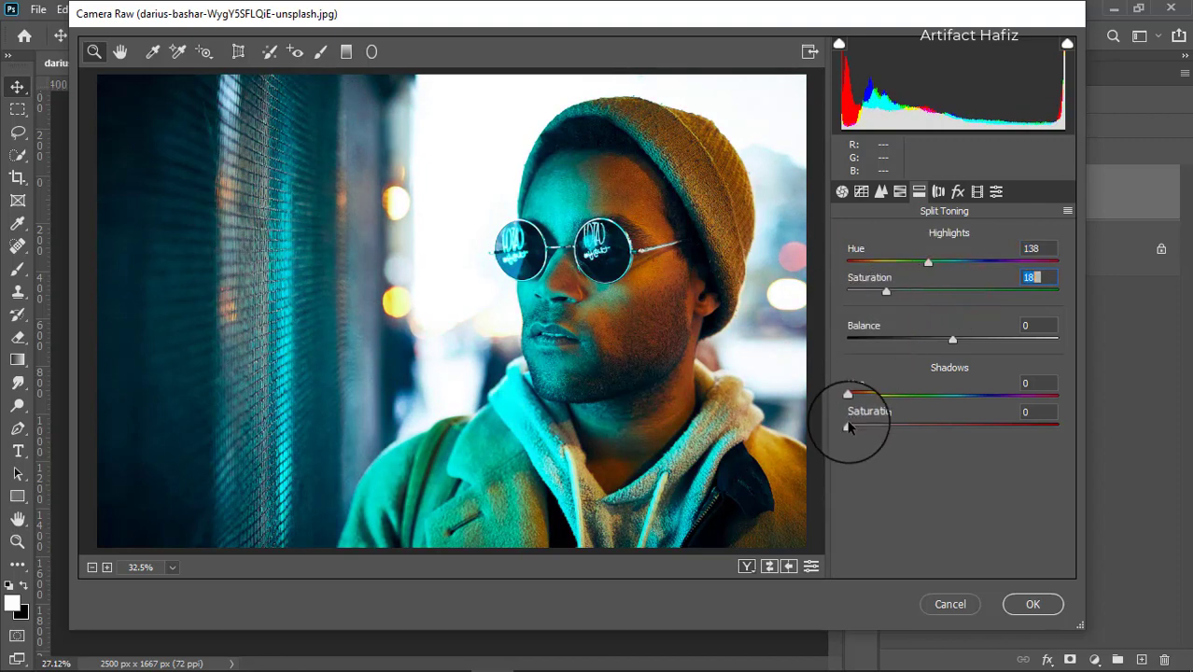
Step: Tint the split-toning shadows at hue 71, saturation 10
{"action": "left_click_drag", "start_coordinate": [894, 431], "coordinate": [976, 427]}
{"action": "mouse_move", "coordinate": [850, 397]}
{"action": "left_mouse_down"}
{"action": "mouse_move", "coordinate": [1026, 397]}
{"action": "mouse_move", "coordinate": [996, 399]}
{"action": "left_mouse_up"}
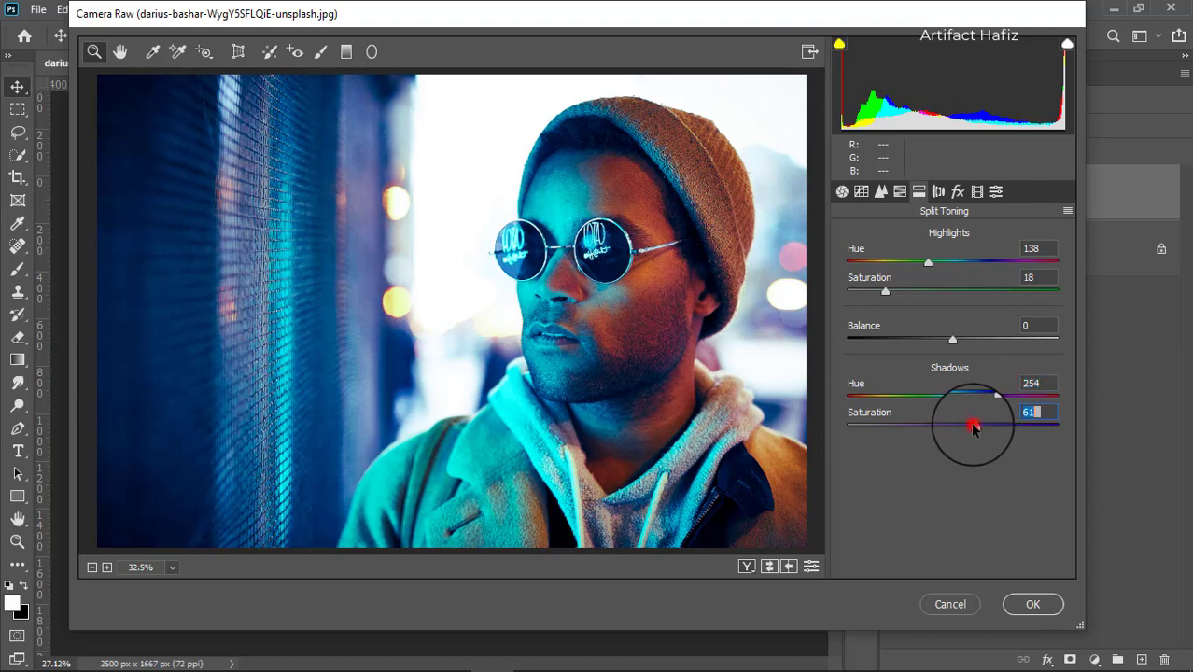
{"action": "left_click_drag", "start_coordinate": [911, 427], "coordinate": [865, 429]}
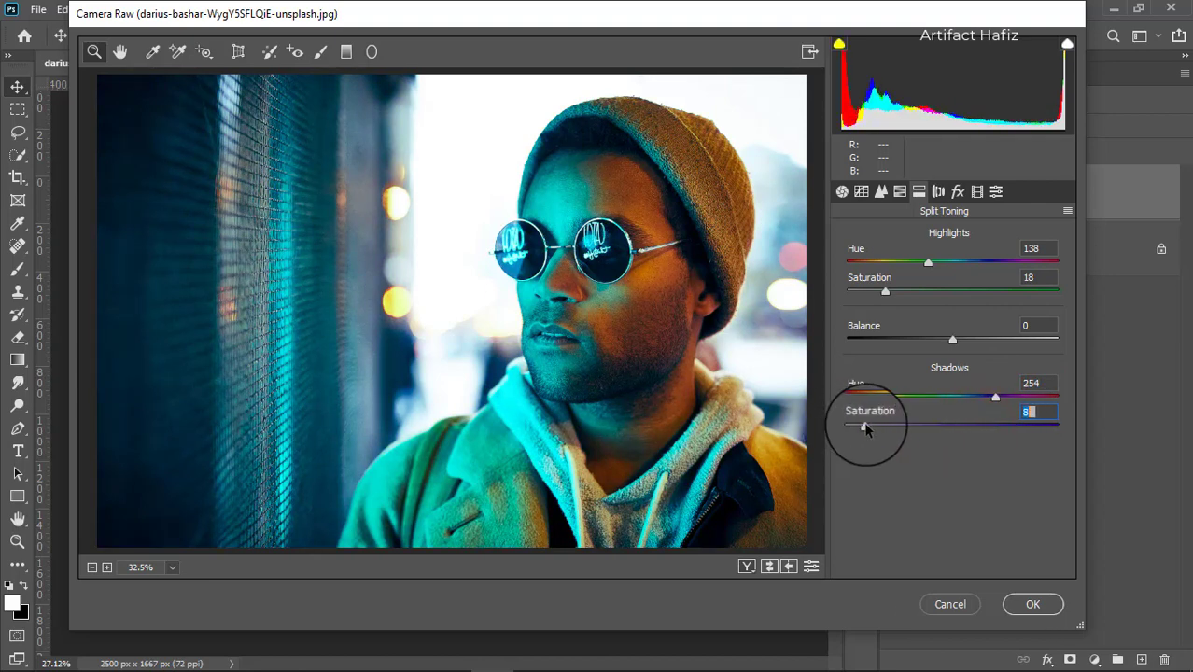
{"action": "mouse_move", "coordinate": [999, 399]}
{"action": "left_mouse_down"}
{"action": "mouse_move", "coordinate": [1017, 397]}
{"action": "mouse_move", "coordinate": [865, 408]}
{"action": "mouse_move", "coordinate": [886, 414]}
{"action": "left_mouse_up"}
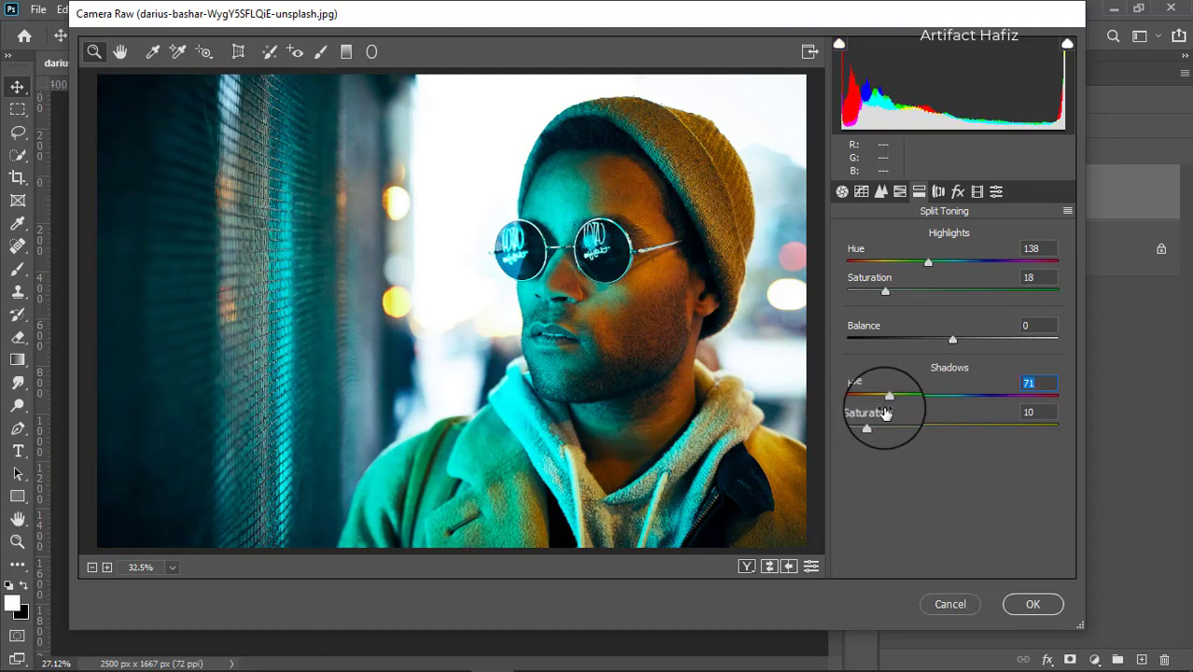
{"action": "left_click", "coordinate": [861, 191]}
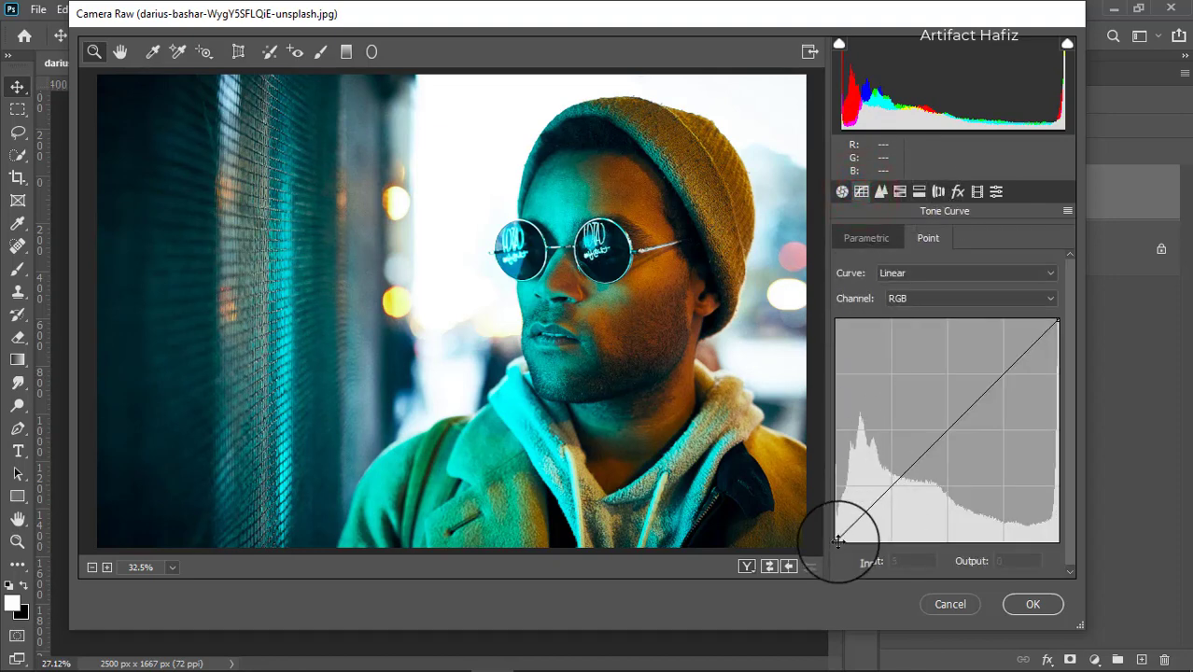
Step: Shape an RGB contrast S-curve with a lifted black point and brighter highlights
{"action": "mouse_move", "coordinate": [837, 540]}
{"action": "left_mouse_down"}
{"action": "mouse_move", "coordinate": [815, 520]}
{"action": "mouse_move", "coordinate": [868, 475]}
{"action": "mouse_move", "coordinate": [878, 495]}
{"action": "left_mouse_up"}
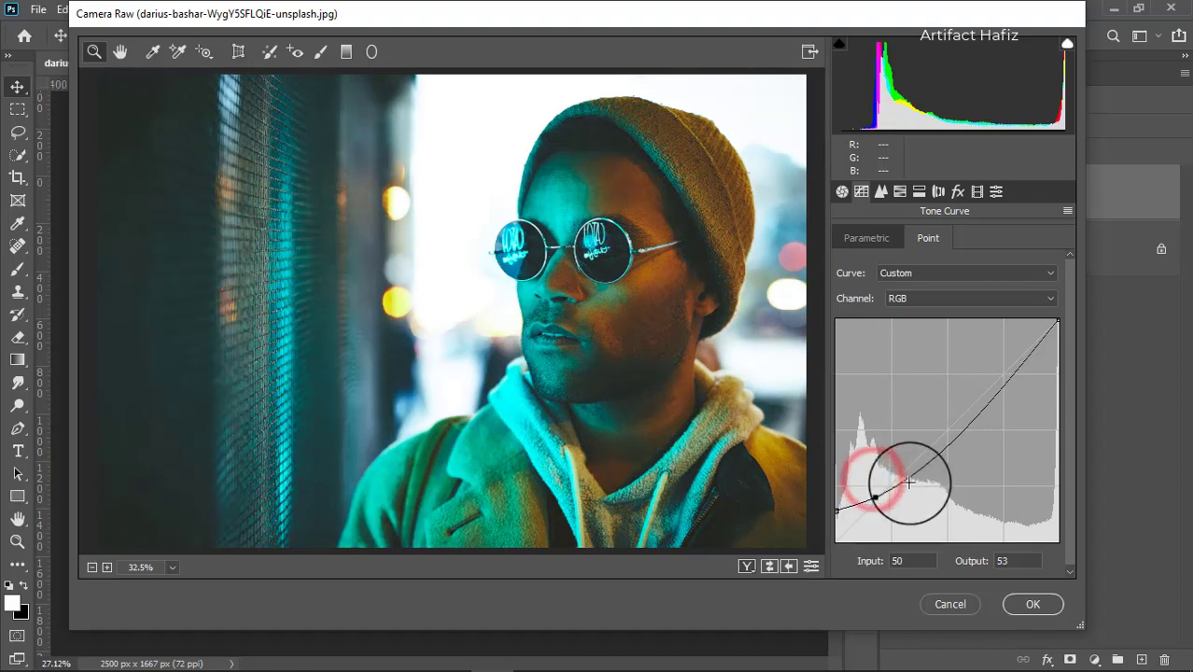
{"action": "left_click_drag", "start_coordinate": [938, 457], "coordinate": [942, 435]}
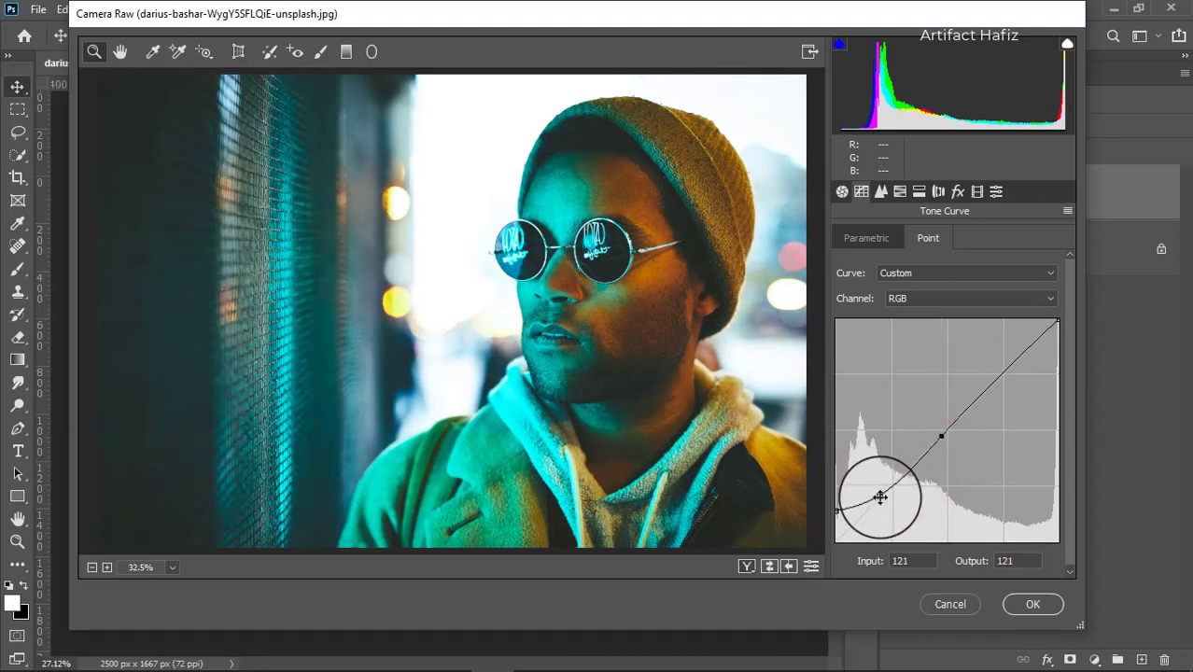
{"action": "left_click_drag", "start_coordinate": [878, 495], "coordinate": [891, 482]}
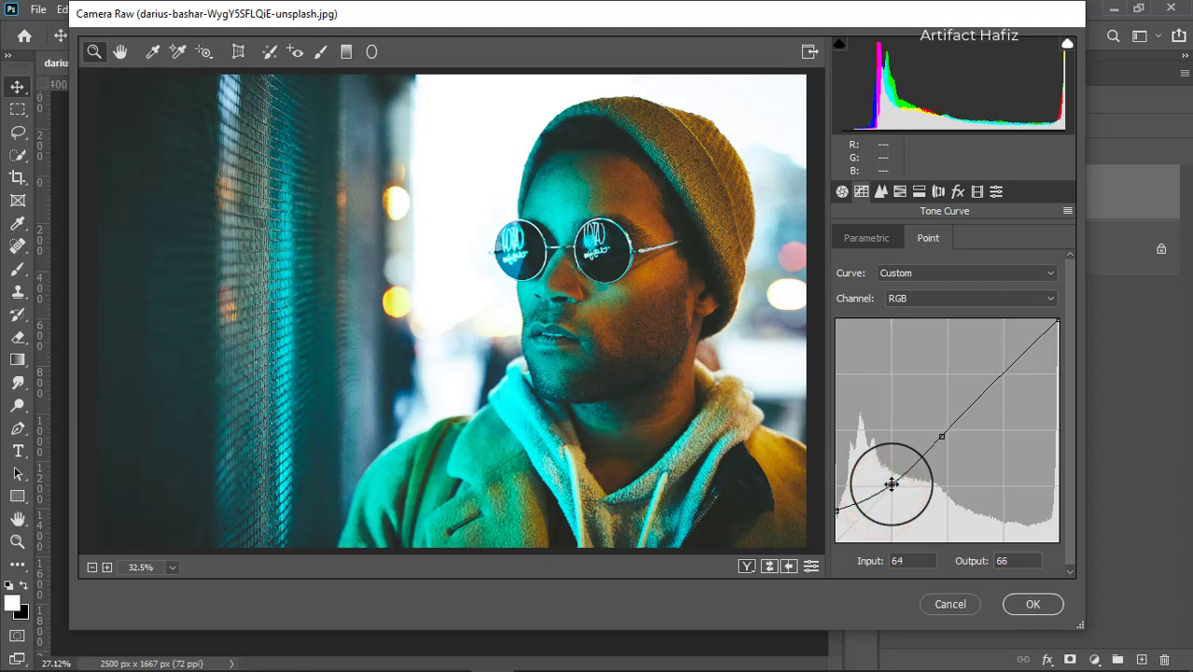
{"action": "left_click_drag", "start_coordinate": [835, 511], "coordinate": [822, 512]}
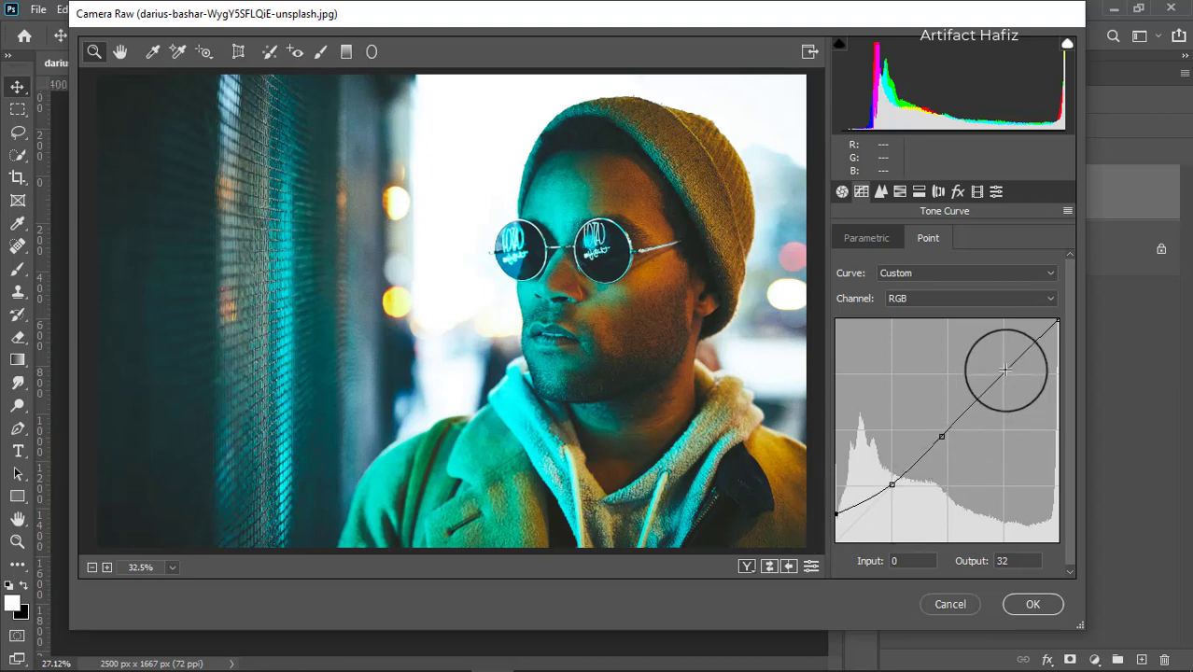
{"action": "left_click_drag", "start_coordinate": [1004, 371], "coordinate": [1003, 362]}
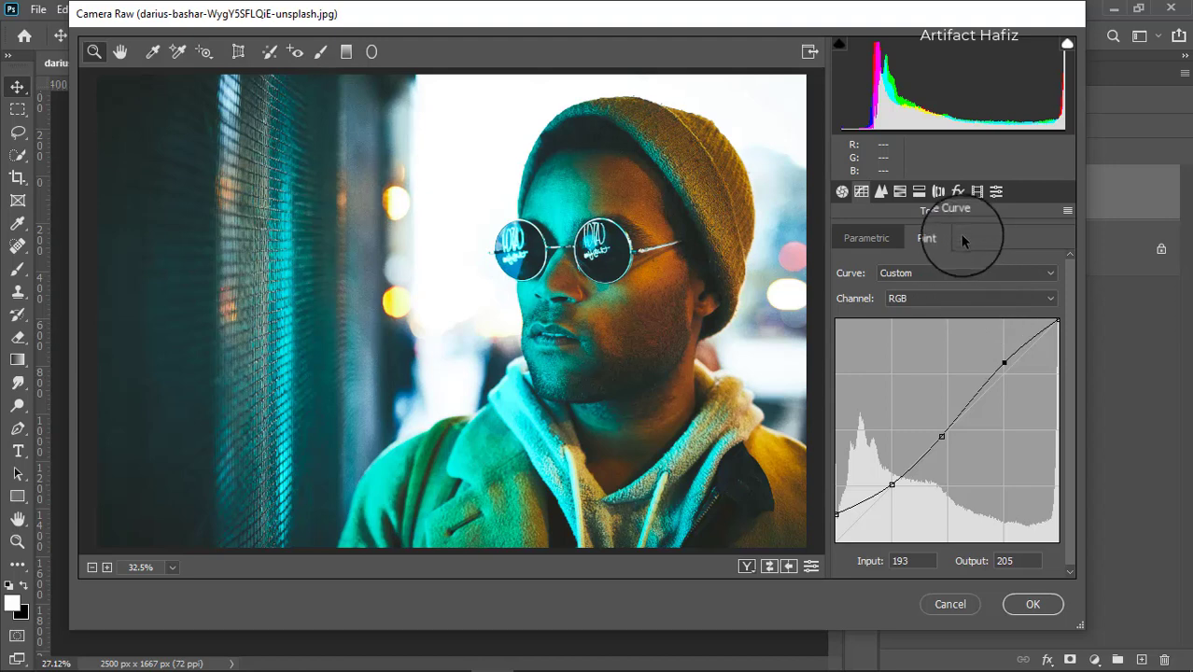
Step: On the Blue channel curve, lift the blacks to 14 and lower the top end slightly
{"action": "left_click", "coordinate": [938, 297]}
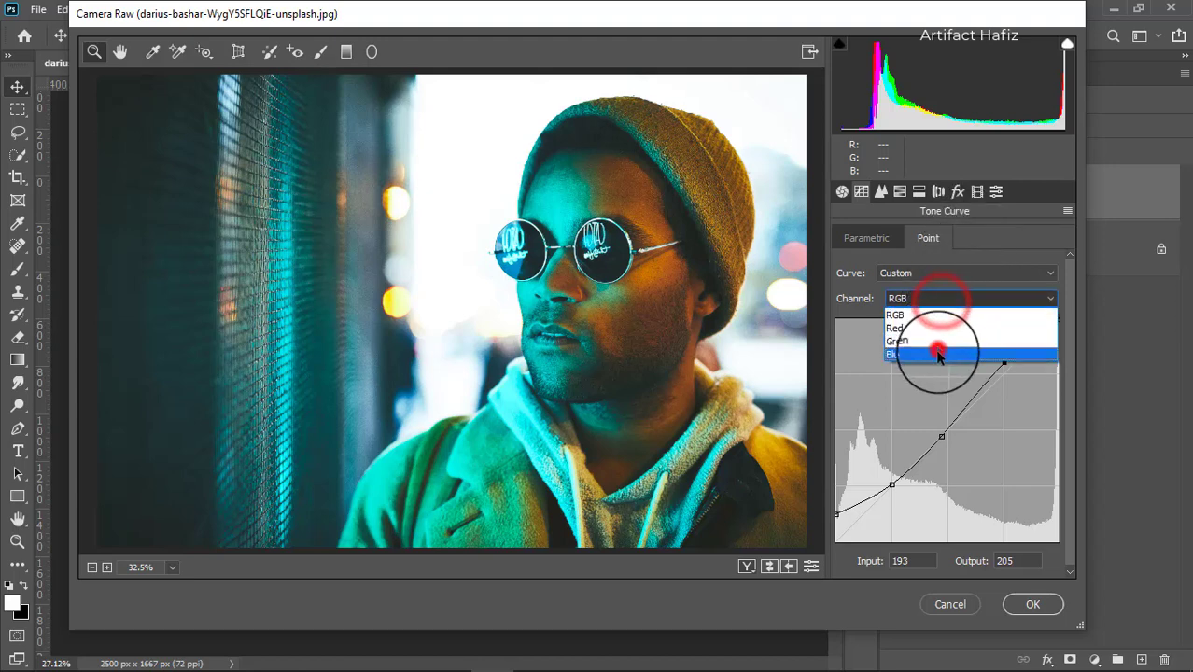
{"action": "left_click", "coordinate": [937, 354]}
{"action": "left_click_drag", "start_coordinate": [837, 541], "coordinate": [837, 531]}
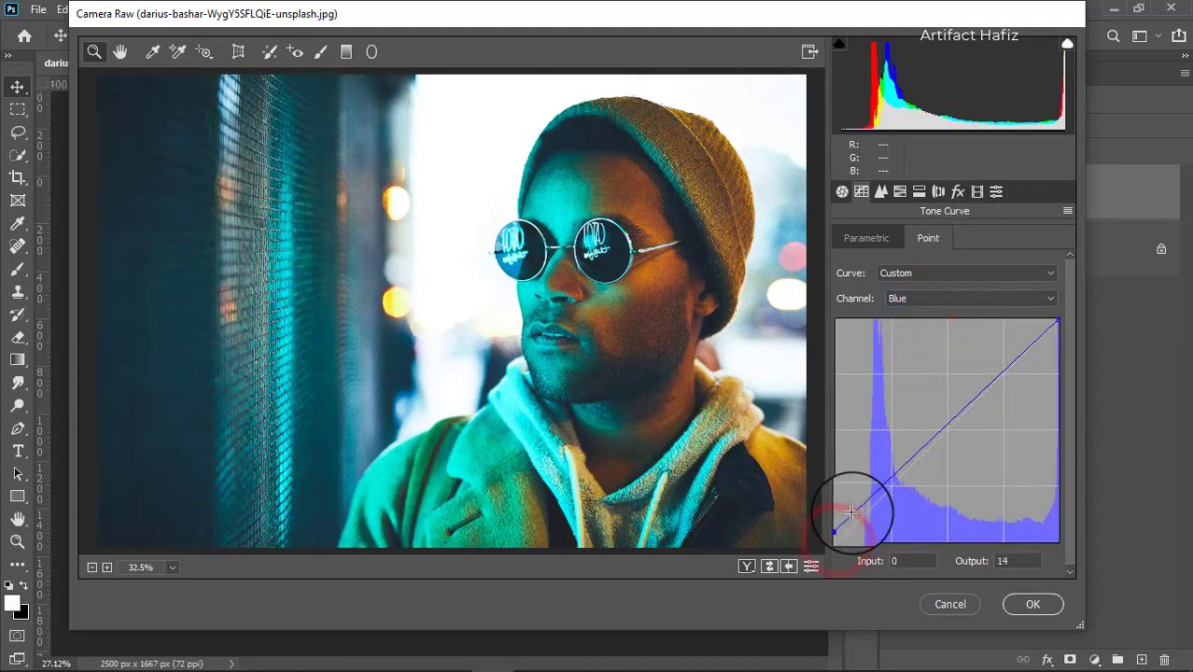
{"action": "left_click_drag", "start_coordinate": [873, 491], "coordinate": [879, 497]}
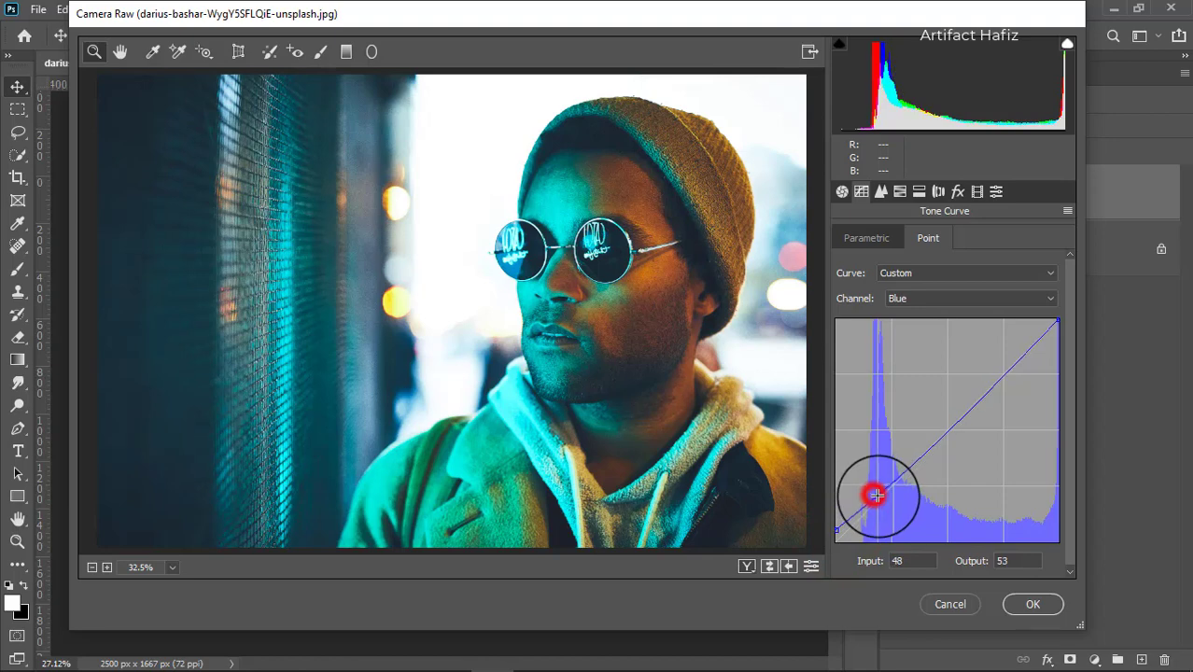
{"action": "left_click", "coordinate": [923, 458]}
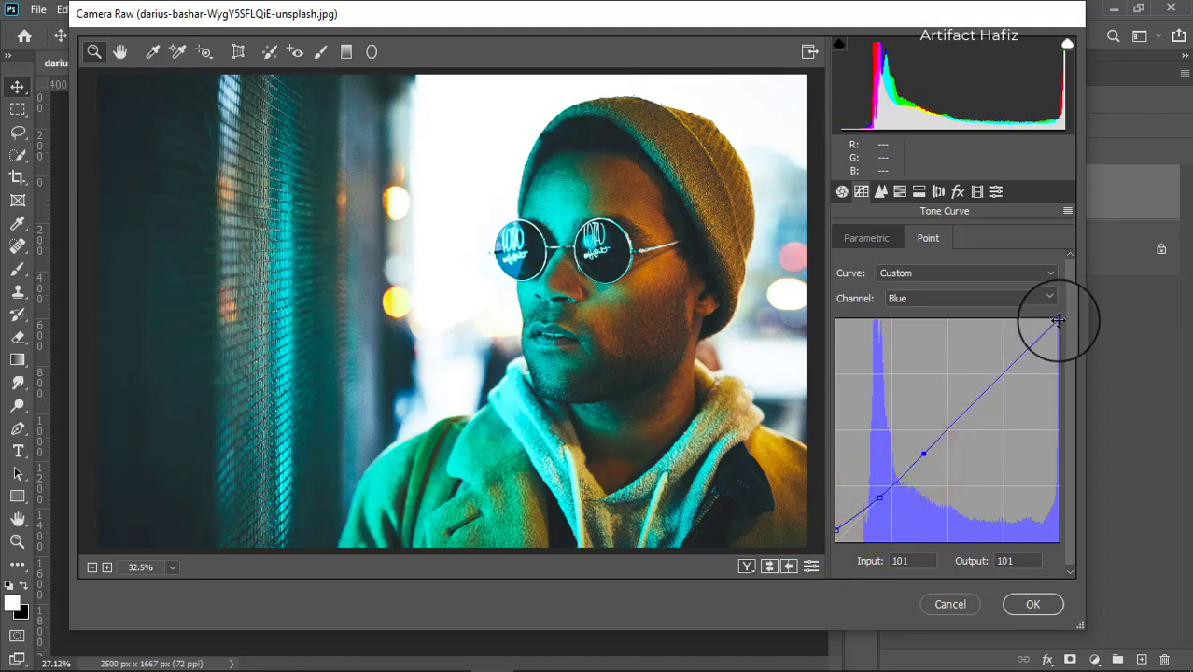
{"action": "left_click_drag", "start_coordinate": [1057, 320], "coordinate": [1051, 296]}
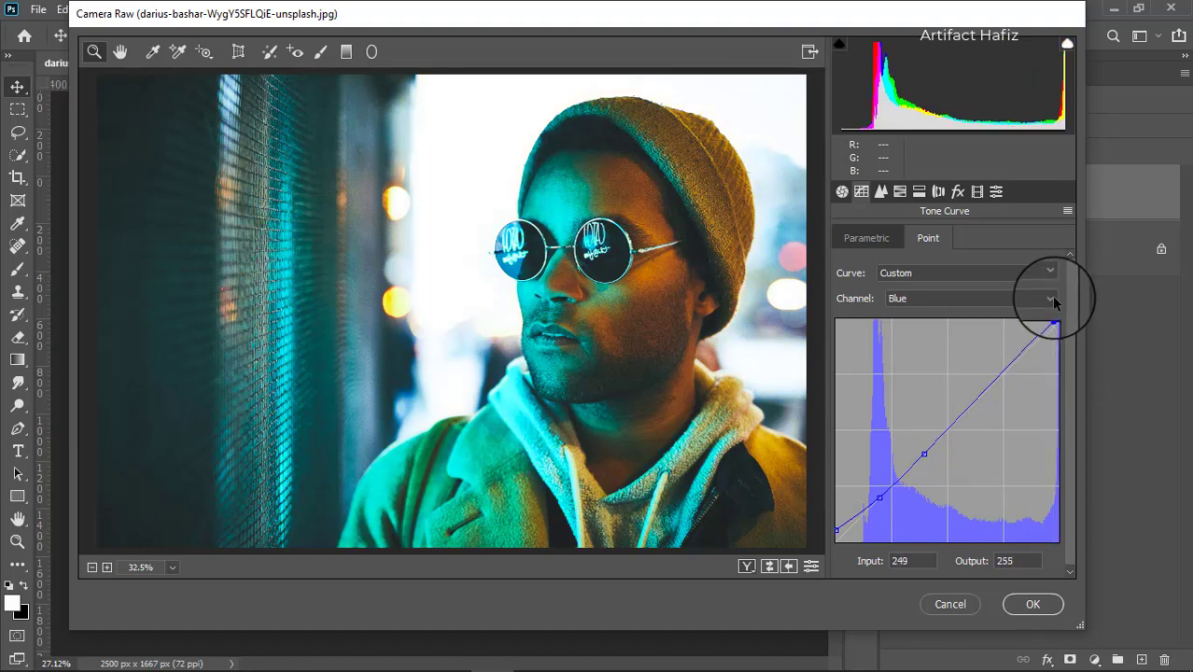
Step: Set Calibration Red Primary hue +15, Green -5, Blue -1, and apply the Camera Raw filter
{"action": "left_click", "coordinate": [973, 192]}
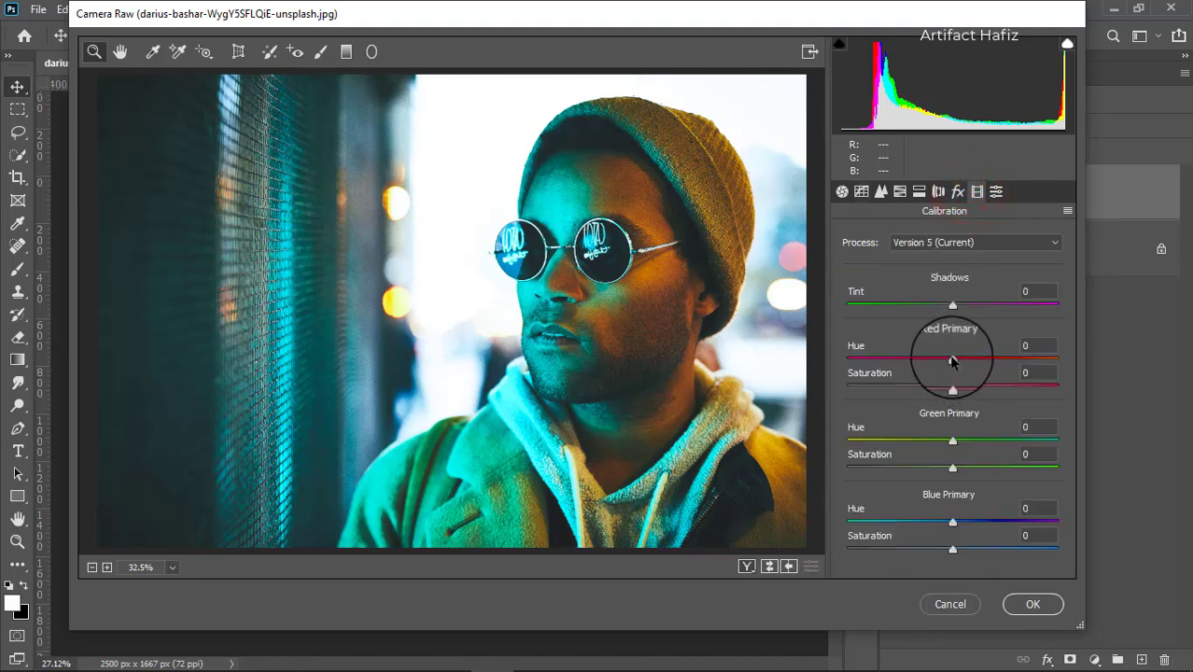
{"action": "mouse_move", "coordinate": [952, 359]}
{"action": "left_mouse_down"}
{"action": "mouse_move", "coordinate": [928, 355]}
{"action": "mouse_move", "coordinate": [966, 360]}
{"action": "left_mouse_up"}
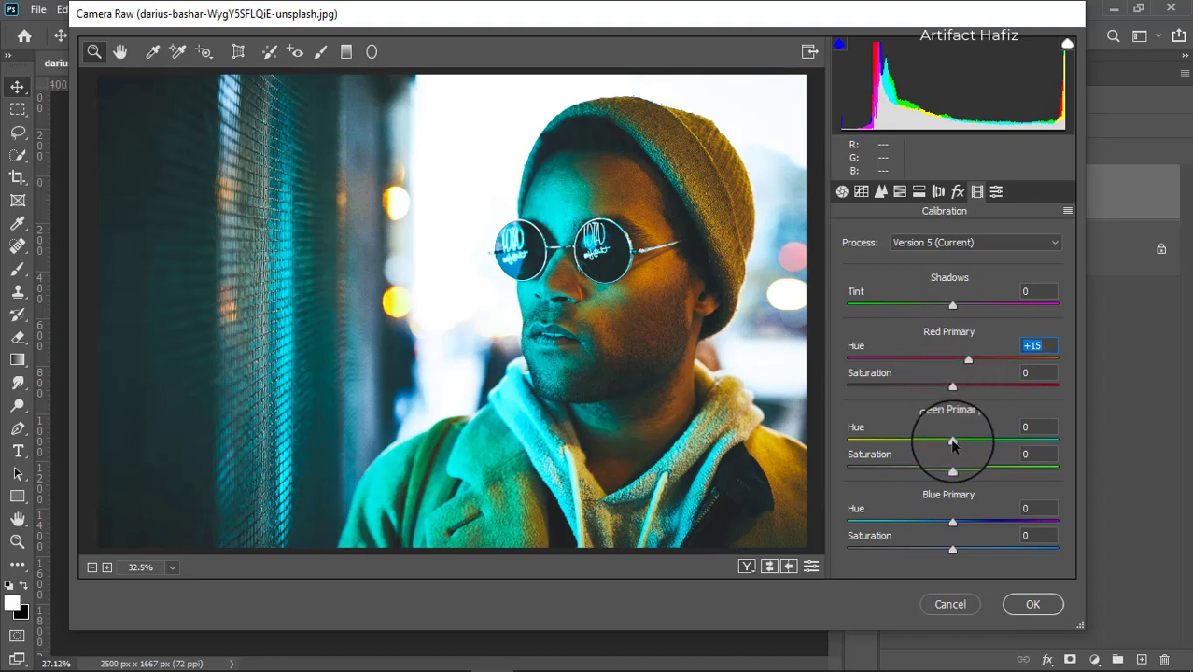
{"action": "left_click_drag", "start_coordinate": [952, 441], "coordinate": [928, 441]}
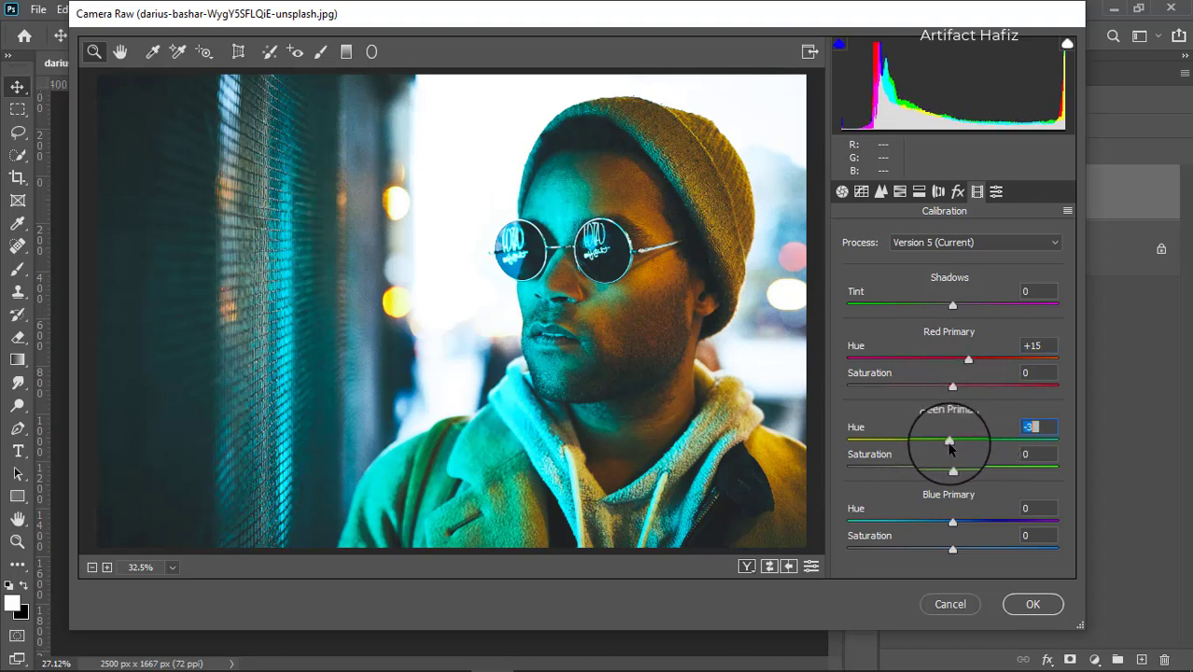
{"action": "left_click_drag", "start_coordinate": [948, 446], "coordinate": [947, 446]}
{"action": "left_click_drag", "start_coordinate": [952, 523], "coordinate": [939, 524]}
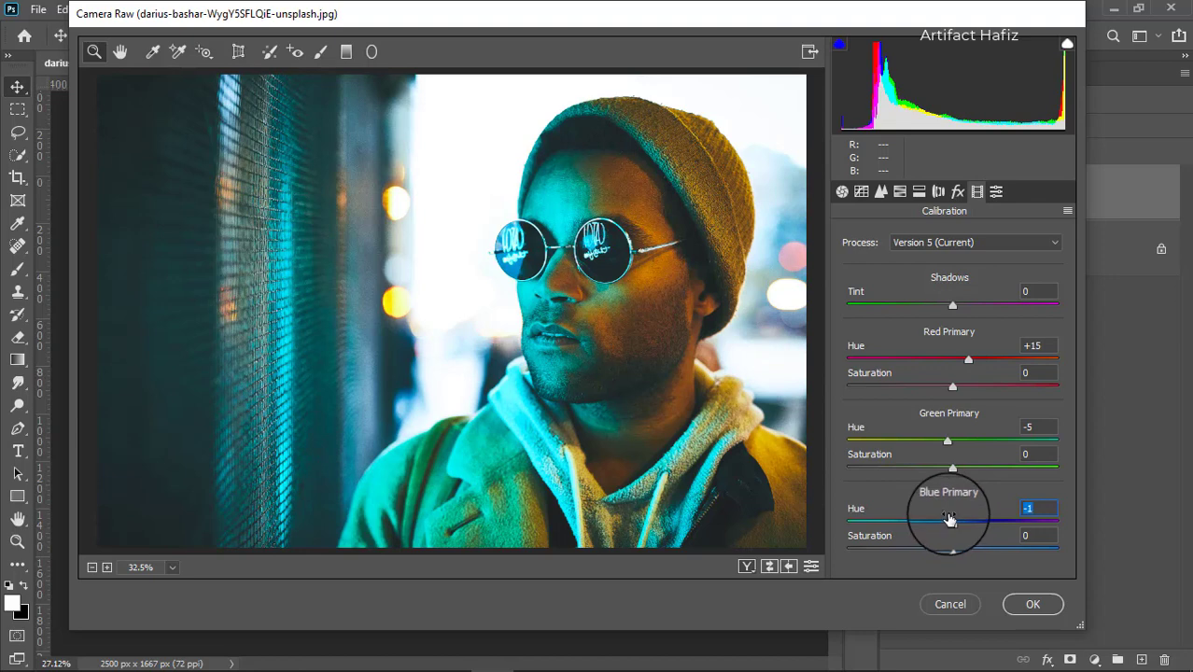
{"action": "left_click", "coordinate": [1032, 603]}
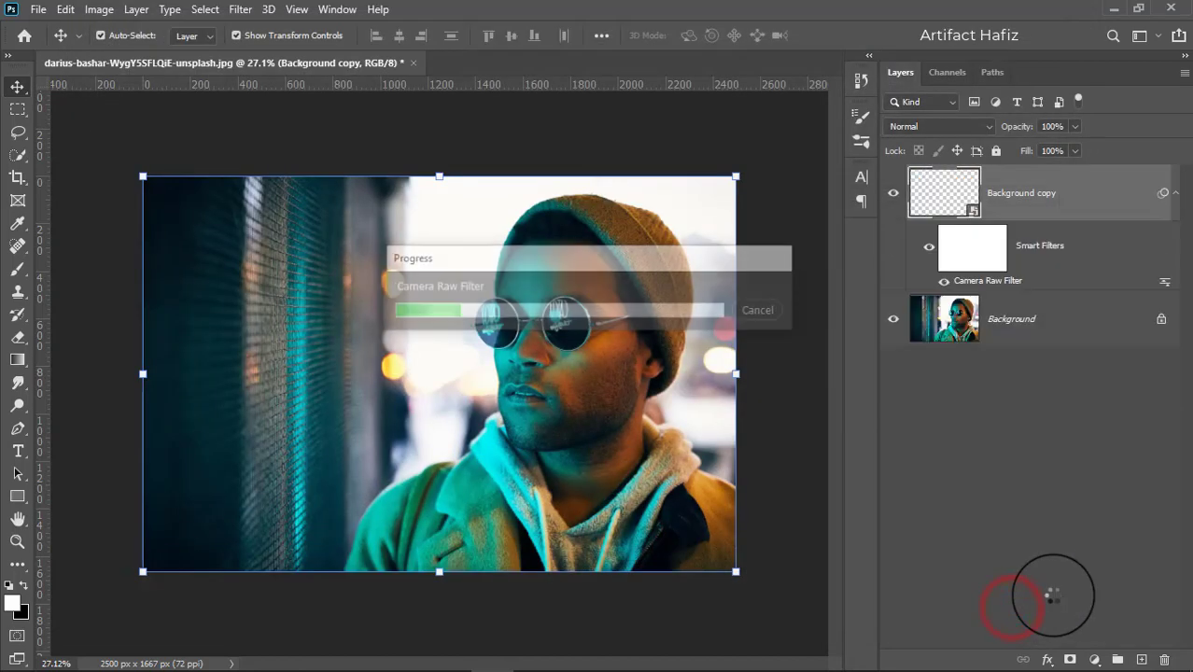
Step: Compare the filtered copy before and after, then add a new empty Layer 1
{"action": "left_click", "coordinate": [885, 197]}
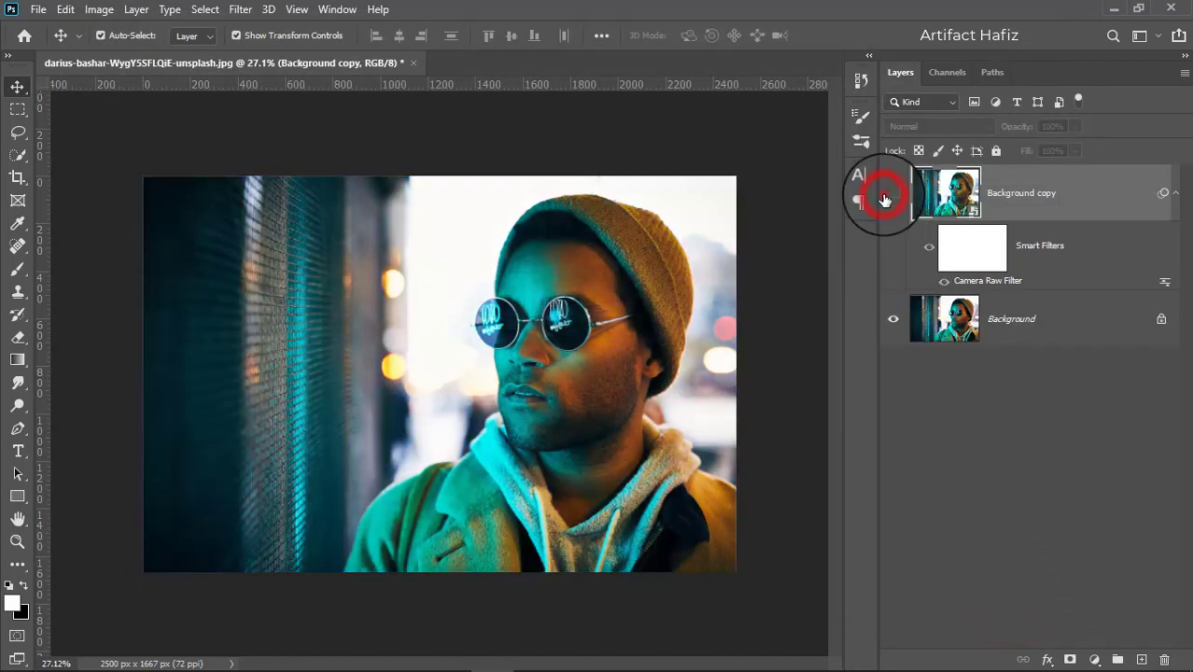
{"action": "left_click", "coordinate": [885, 197]}
{"action": "left_click", "coordinate": [1054, 192]}
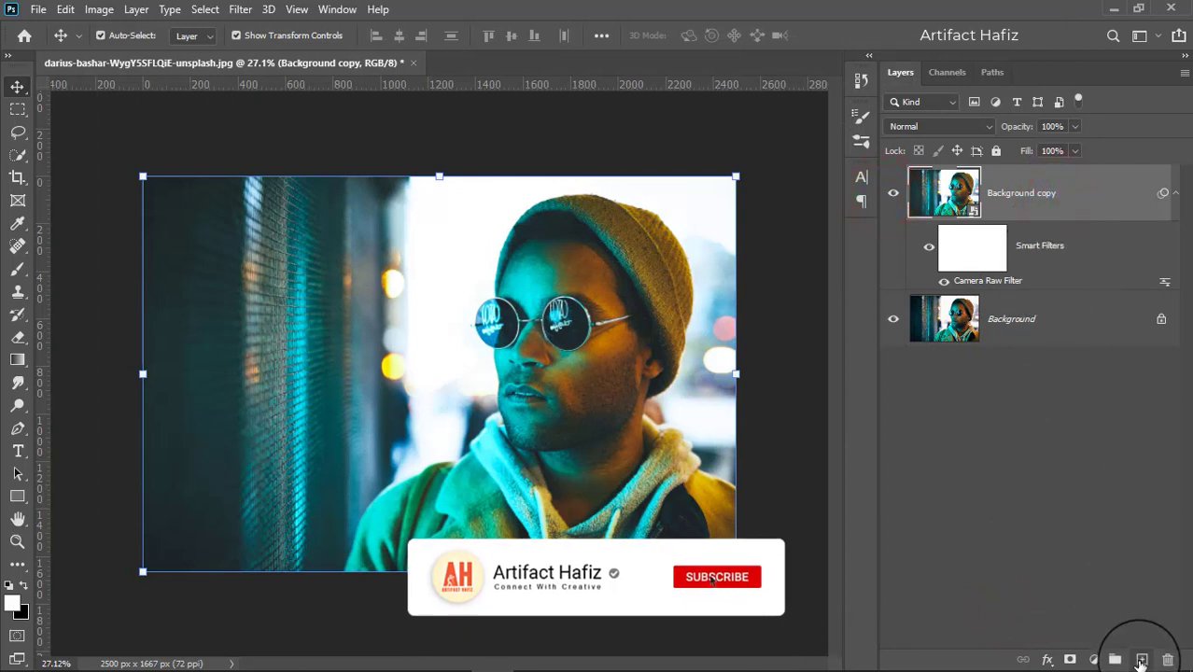
{"action": "left_click", "coordinate": [1141, 659]}
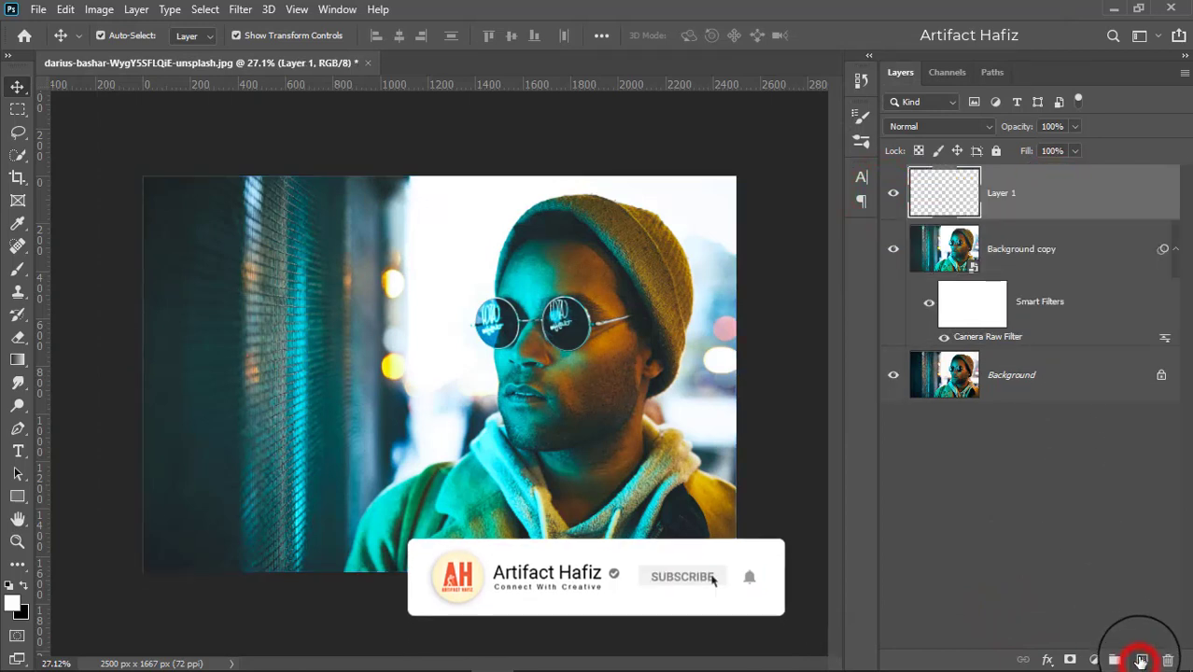
Step: Paint a large soft cyan (#00daf5) spot, sampled from the wall, left of the face
{"action": "left_click", "coordinate": [9, 271]}
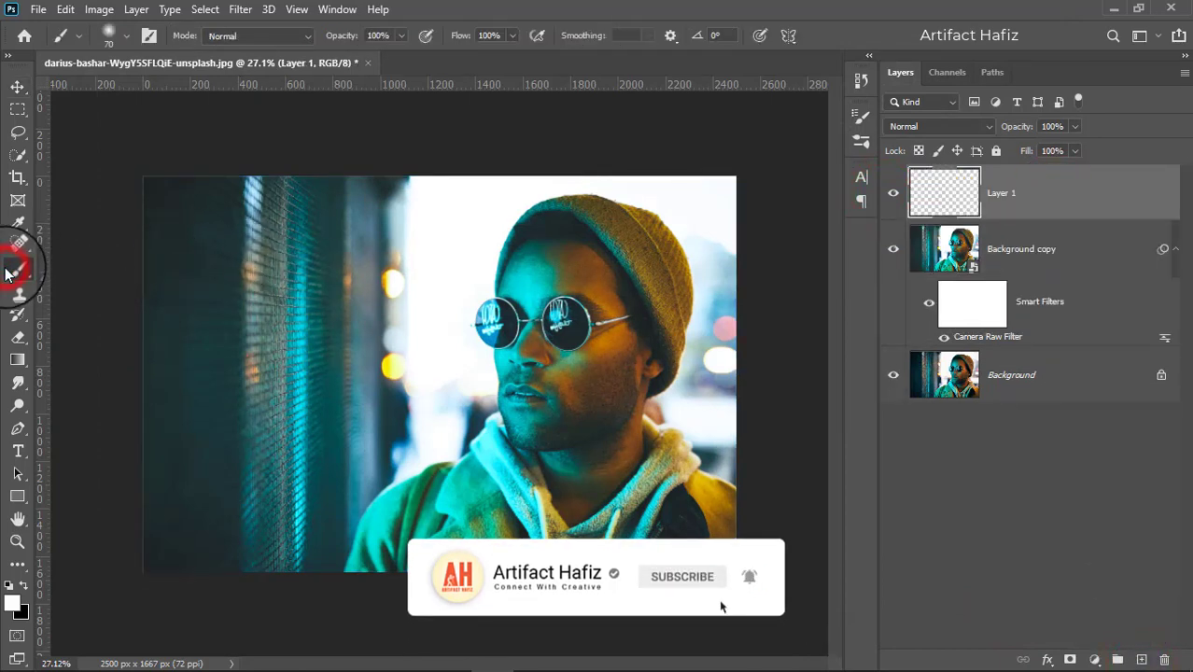
{"action": "left_click", "coordinate": [13, 602]}
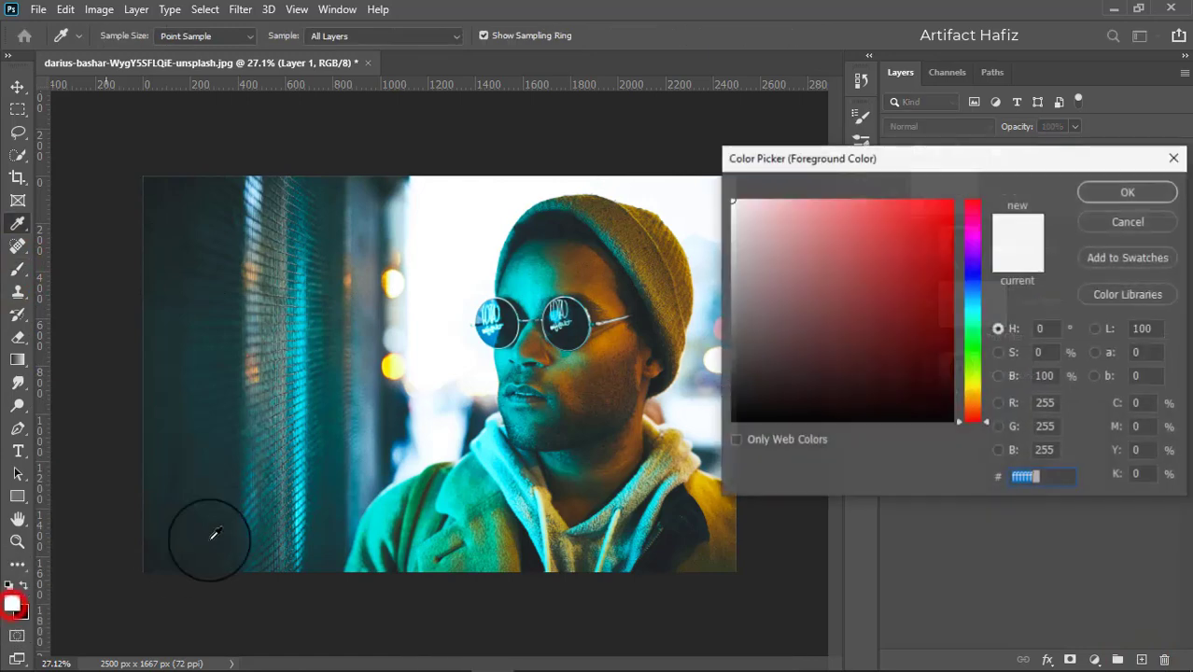
{"action": "left_click", "coordinate": [305, 327]}
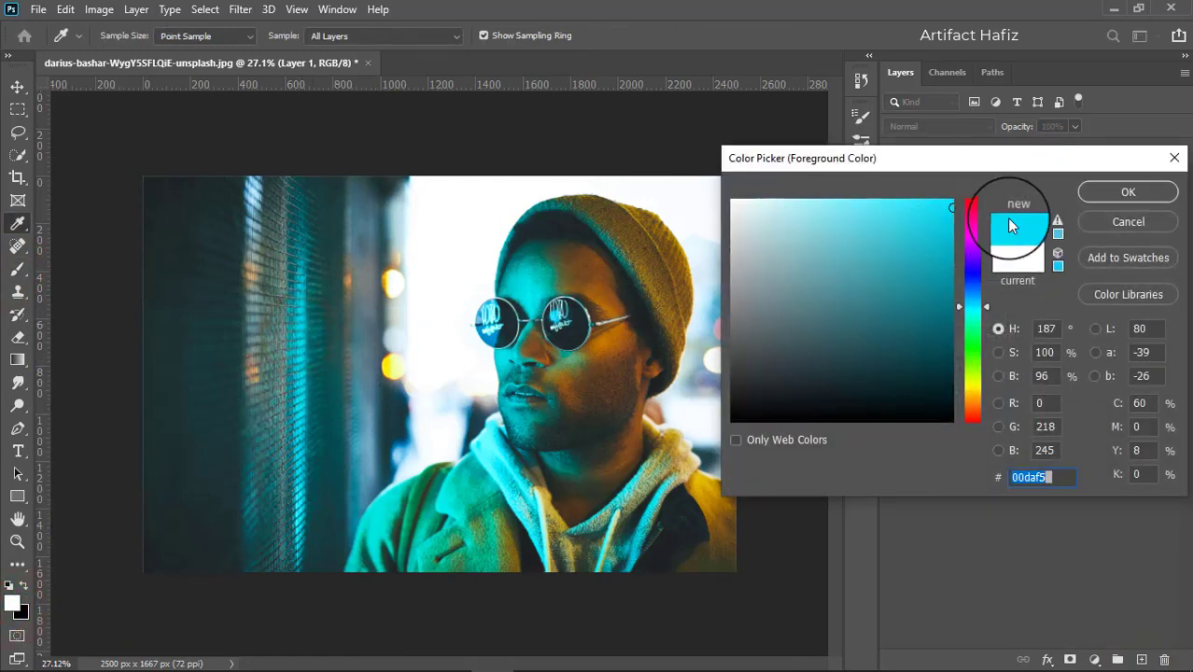
{"action": "left_click", "coordinate": [1126, 190]}
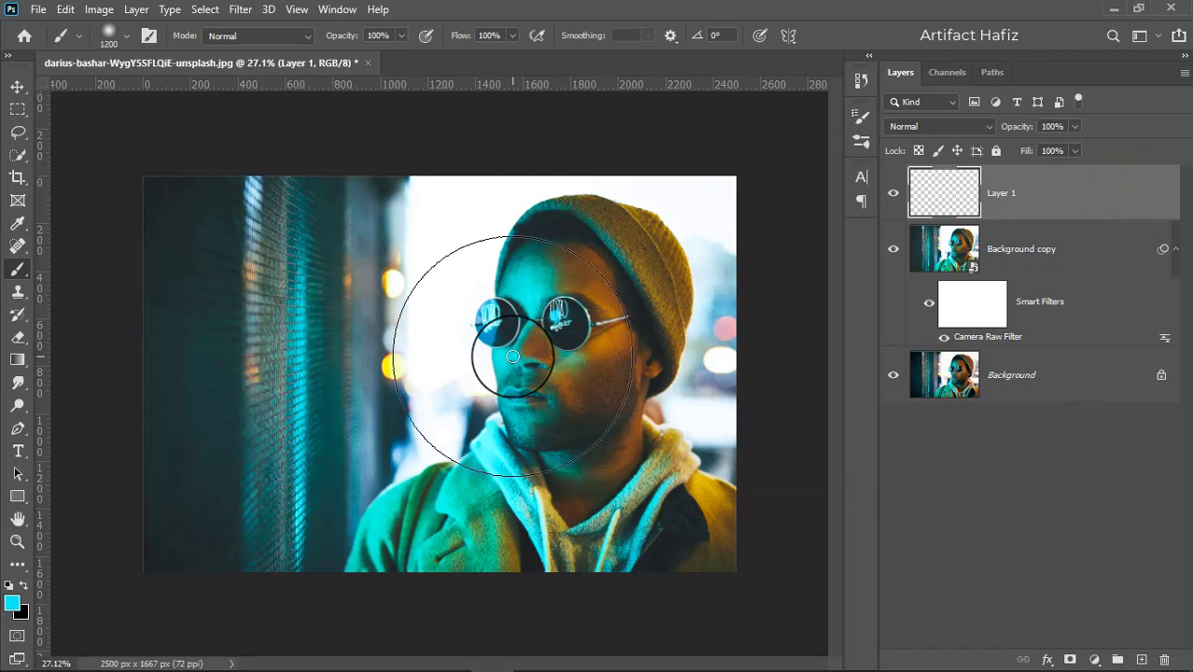
{"action": "key", "text": "bracketleft"}
{"action": "left_click", "coordinate": [432, 376]}
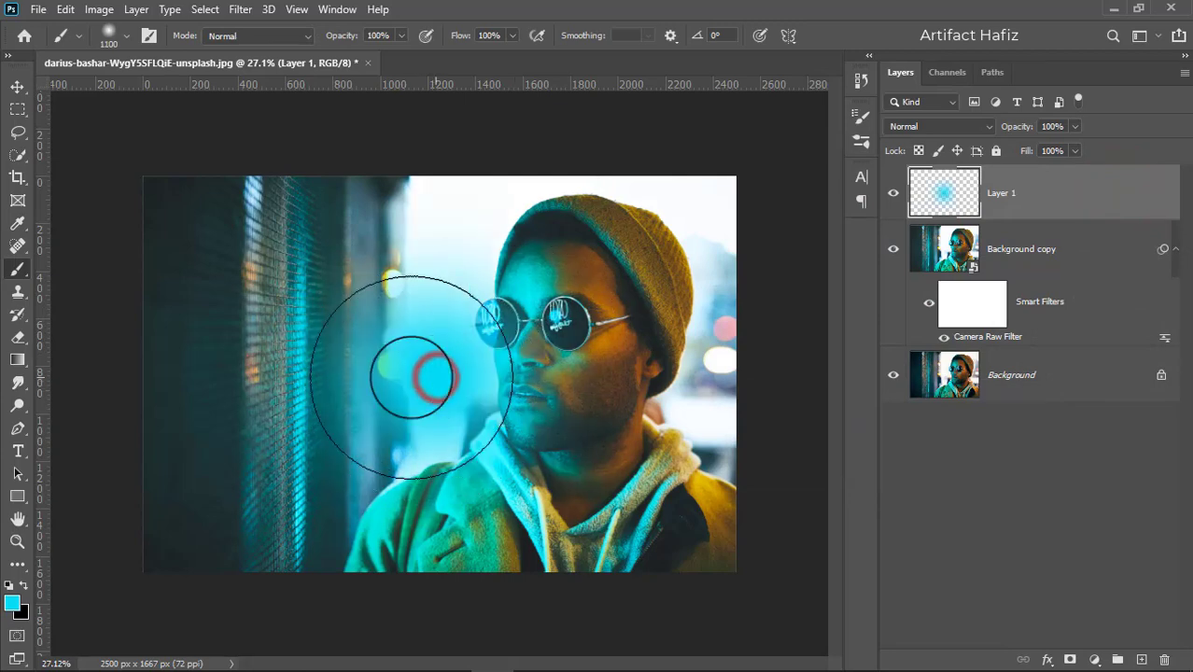
{"action": "left_click", "coordinate": [17, 86]}
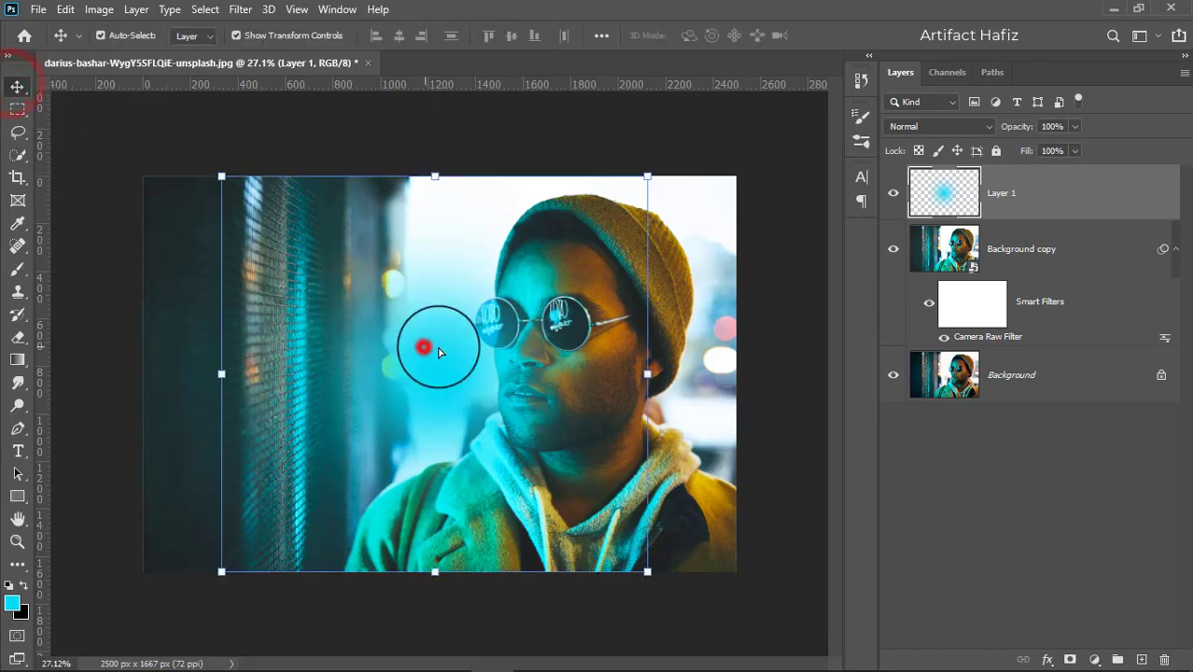
Step: Move and enlarge the cyan glow to about 130%, then set Layer 1 to Screen blend mode
{"action": "left_click_drag", "start_coordinate": [439, 351], "coordinate": [320, 304]}
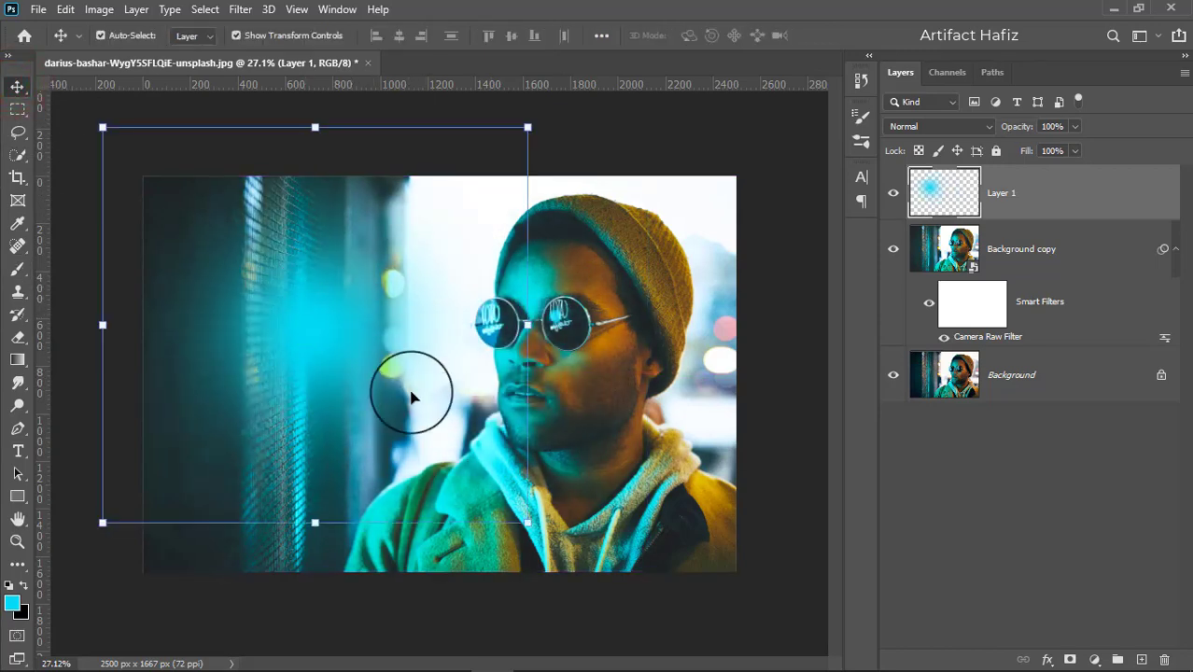
{"action": "key", "text": "ctrl+t"}
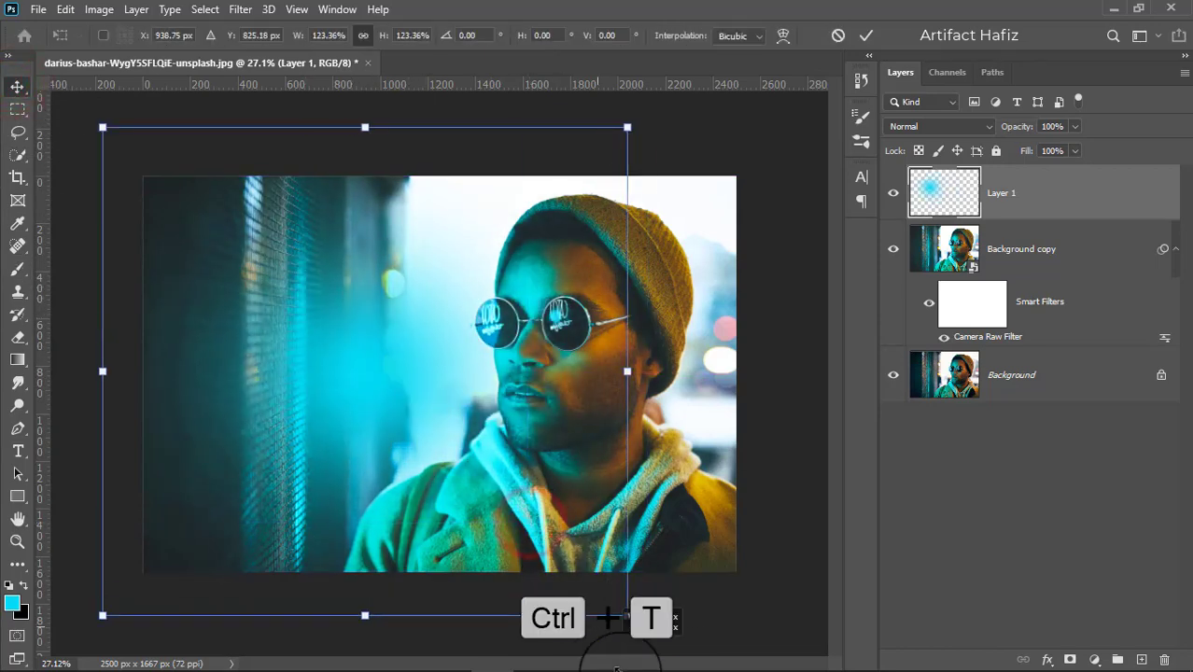
{"action": "left_click_drag", "start_coordinate": [528, 522], "coordinate": [652, 638]}
{"action": "left_click_drag", "start_coordinate": [376, 402], "coordinate": [350, 336]}
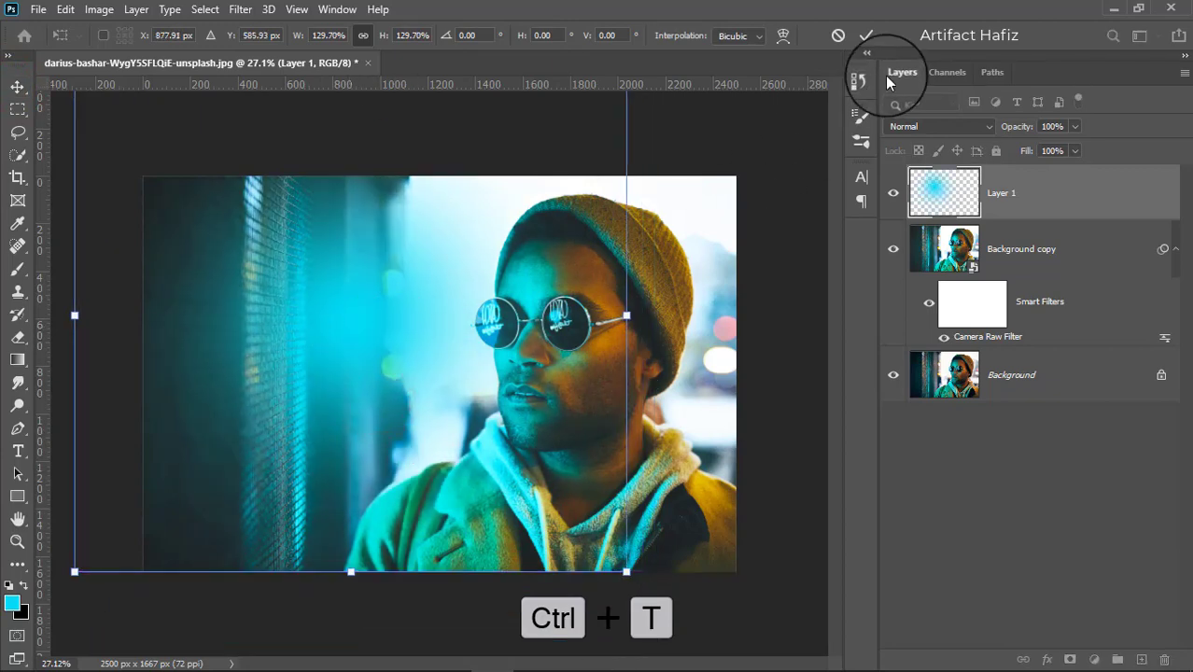
{"action": "left_click", "coordinate": [866, 36]}
{"action": "left_click", "coordinate": [961, 126]}
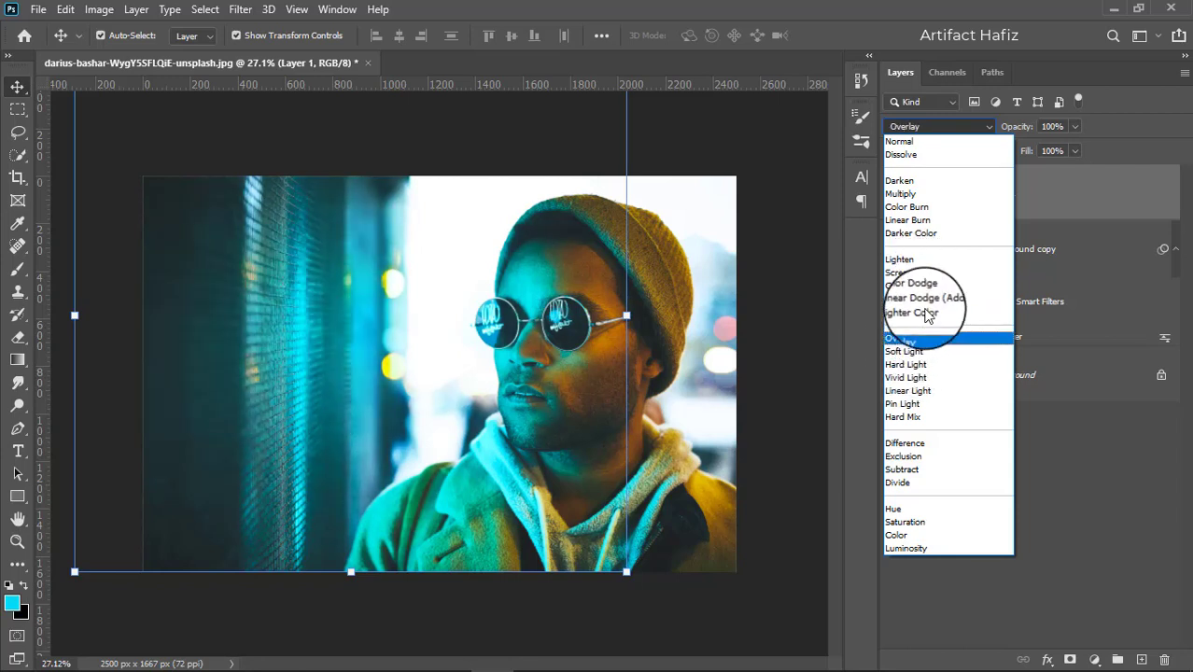
{"action": "left_click", "coordinate": [924, 273]}
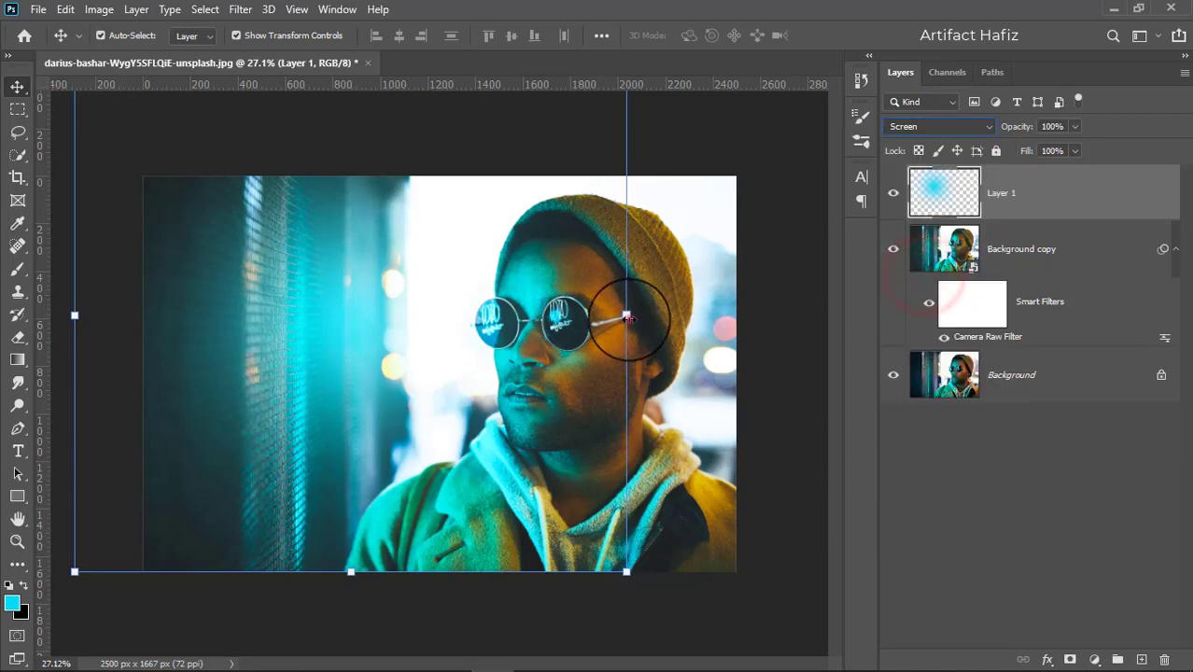
Step: Resize and reposition the cyan glow beside the face near the image's top edge
{"action": "mouse_move", "coordinate": [626, 315]}
{"action": "left_mouse_down"}
{"action": "mouse_move", "coordinate": [745, 333]}
{"action": "mouse_move", "coordinate": [455, 350]}
{"action": "mouse_move", "coordinate": [441, 332]}
{"action": "left_mouse_up"}
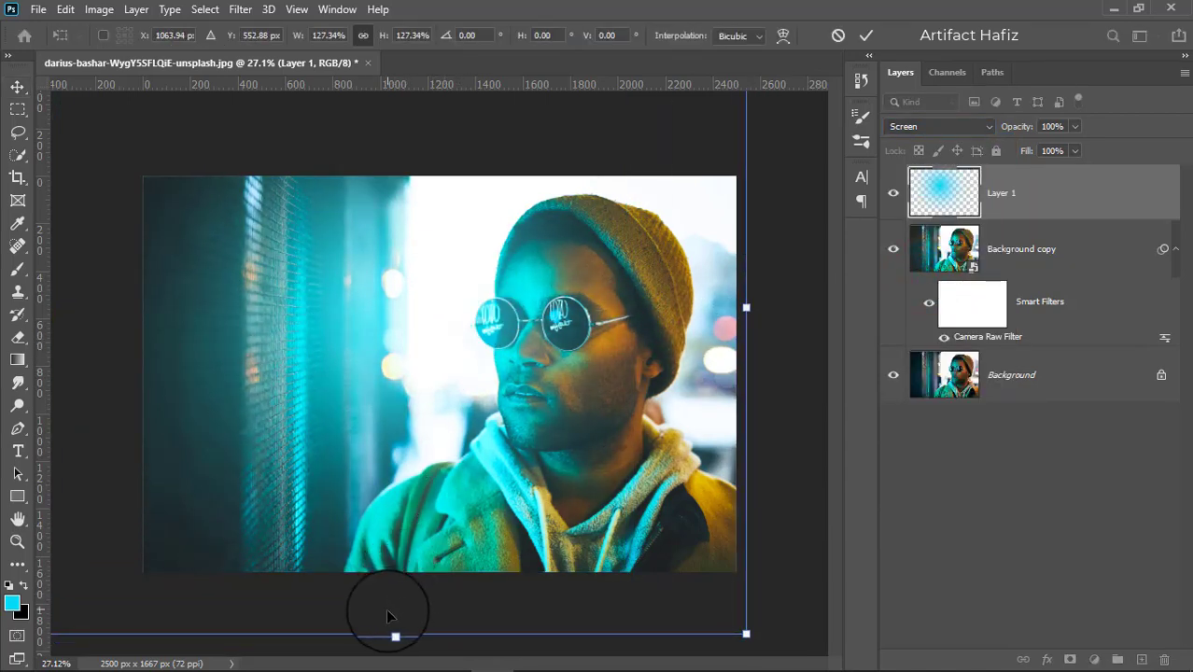
{"action": "left_click_drag", "start_coordinate": [396, 634], "coordinate": [393, 404]}
{"action": "mouse_move", "coordinate": [372, 272]}
{"action": "left_mouse_down"}
{"action": "mouse_move", "coordinate": [383, 295]}
{"action": "mouse_move", "coordinate": [383, 225]}
{"action": "left_mouse_up"}
{"action": "left_click_drag", "start_coordinate": [399, 468], "coordinate": [402, 551]}
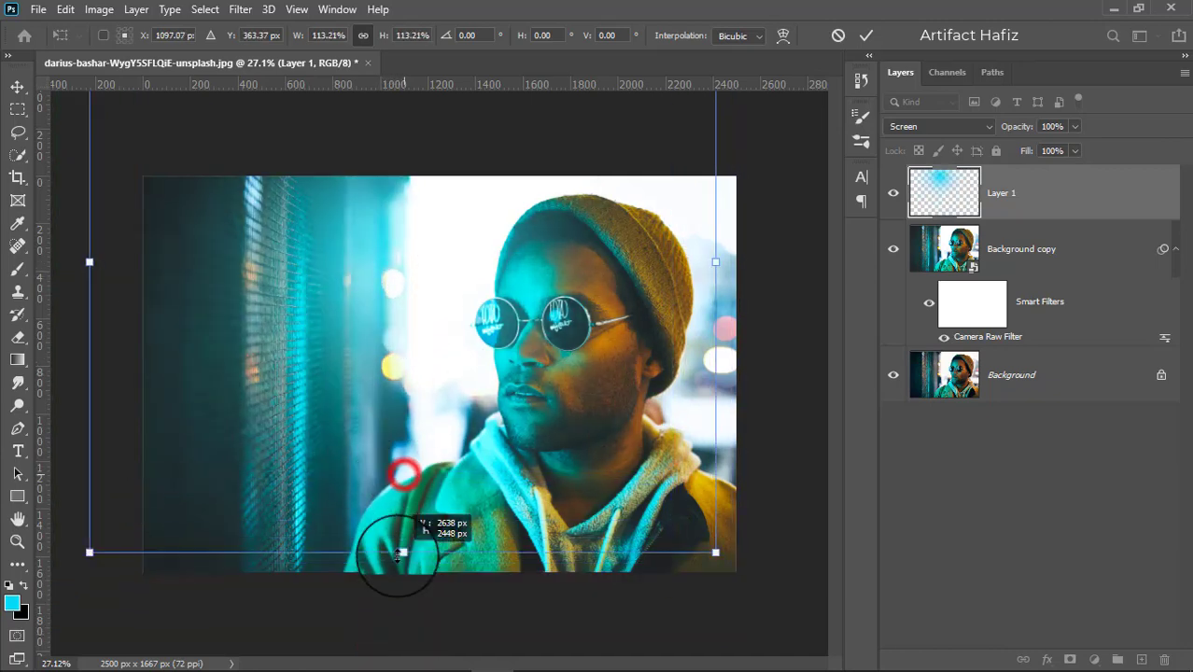
{"action": "left_click_drag", "start_coordinate": [387, 453], "coordinate": [332, 360]}
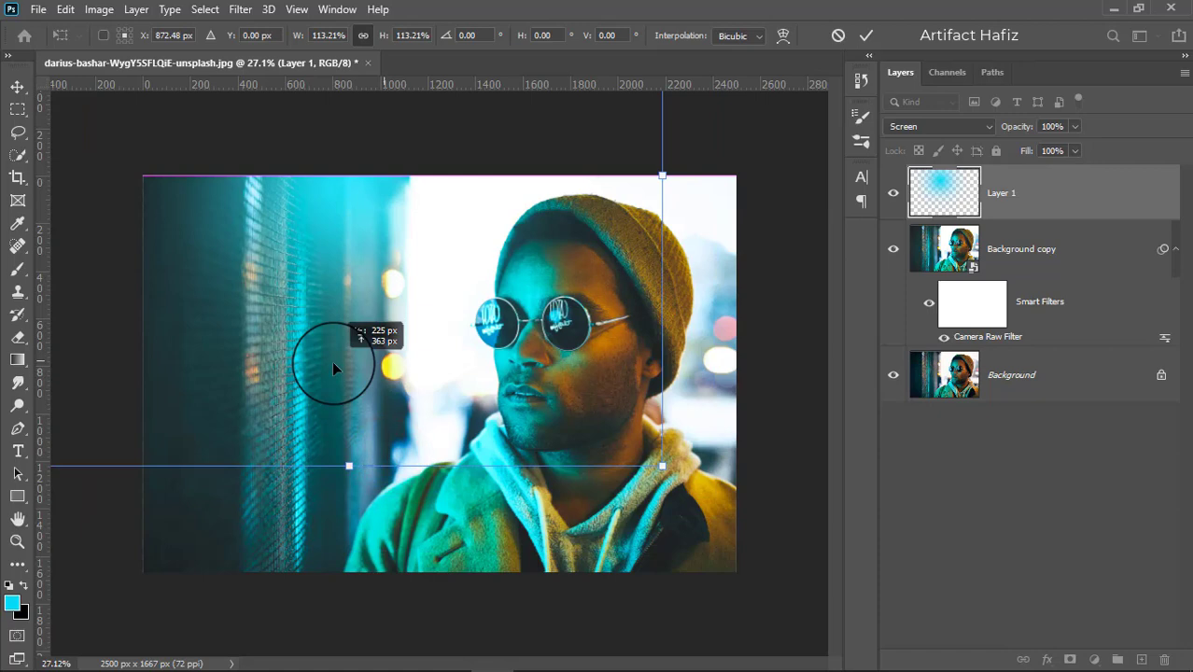
{"action": "mouse_move", "coordinate": [333, 411]}
{"action": "left_mouse_down"}
{"action": "mouse_move", "coordinate": [317, 434]}
{"action": "mouse_move", "coordinate": [330, 460]}
{"action": "mouse_move", "coordinate": [323, 427]}
{"action": "mouse_move", "coordinate": [274, 499]}
{"action": "left_mouse_up"}
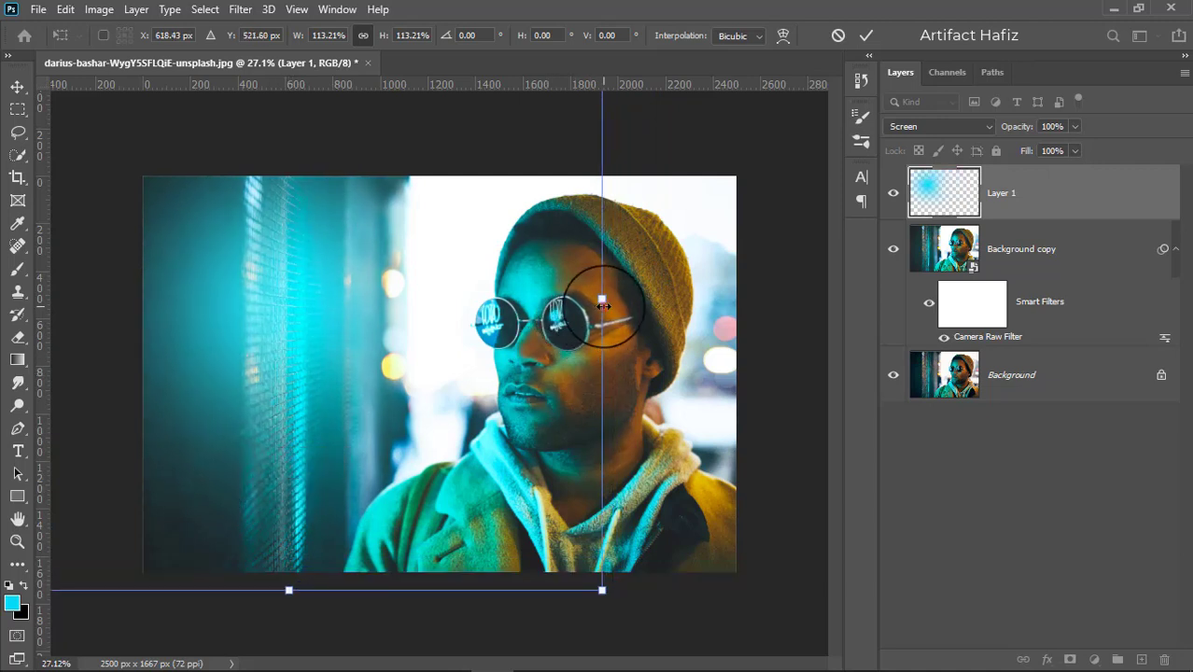
Step: Scale the glow to 140%, shift it left, and commit the transform
{"action": "left_click_drag", "start_coordinate": [605, 298], "coordinate": [750, 292]}
{"action": "left_click_drag", "start_coordinate": [441, 360], "coordinate": [396, 366]}
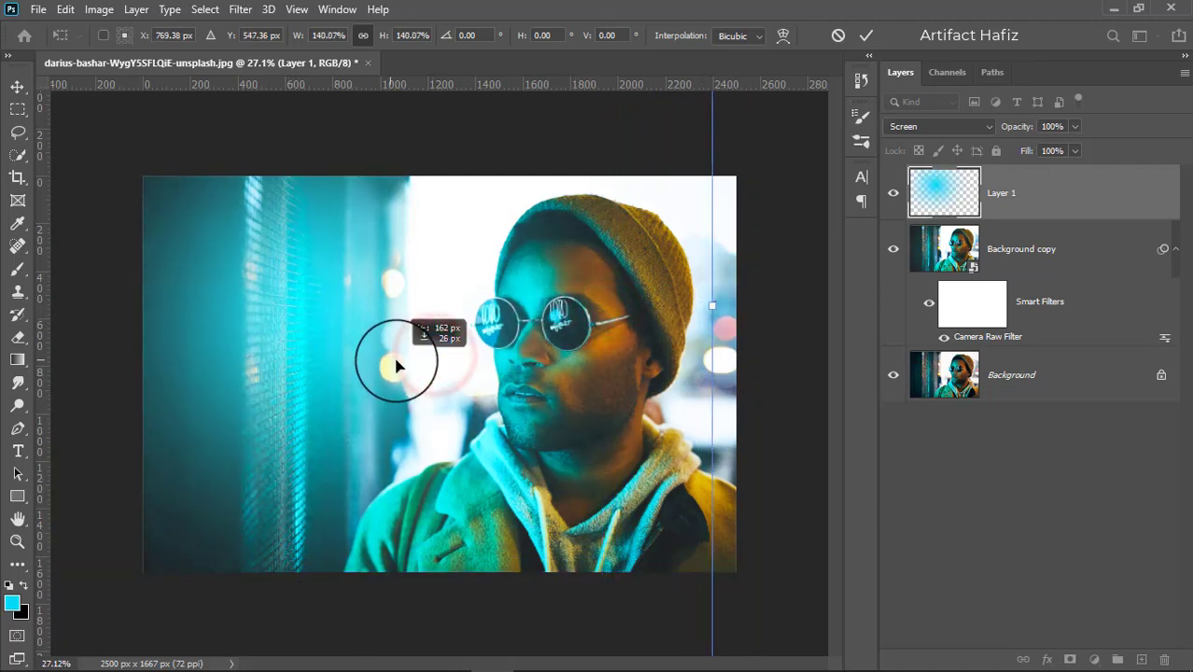
{"action": "left_click", "coordinate": [865, 35]}
{"action": "scroll", "coordinate": [505, 345], "scroll_direction": "up", "scroll_amount": 1}
Step: Set Layer 1's opacity to 35% and duplicate it as Layer 1 copy
{"action": "scroll", "coordinate": [505, 345], "scroll_direction": "down", "scroll_amount": 2}
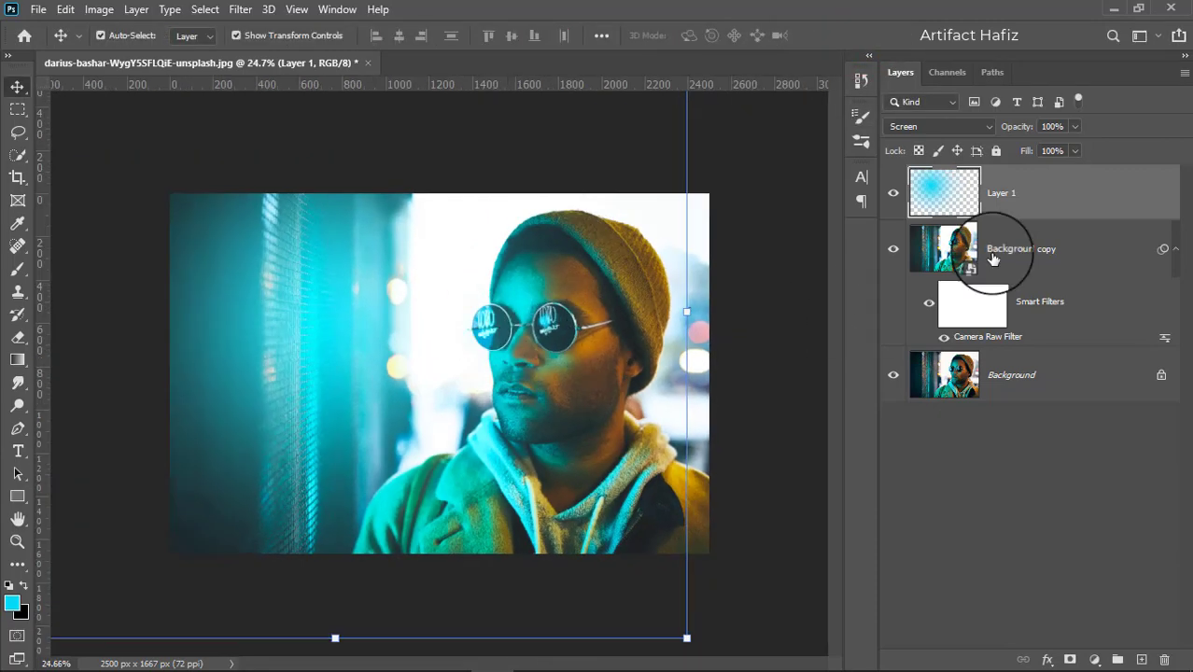
{"action": "left_click", "coordinate": [1029, 192]}
{"action": "left_click_drag", "start_coordinate": [1074, 148], "coordinate": [1020, 149]}
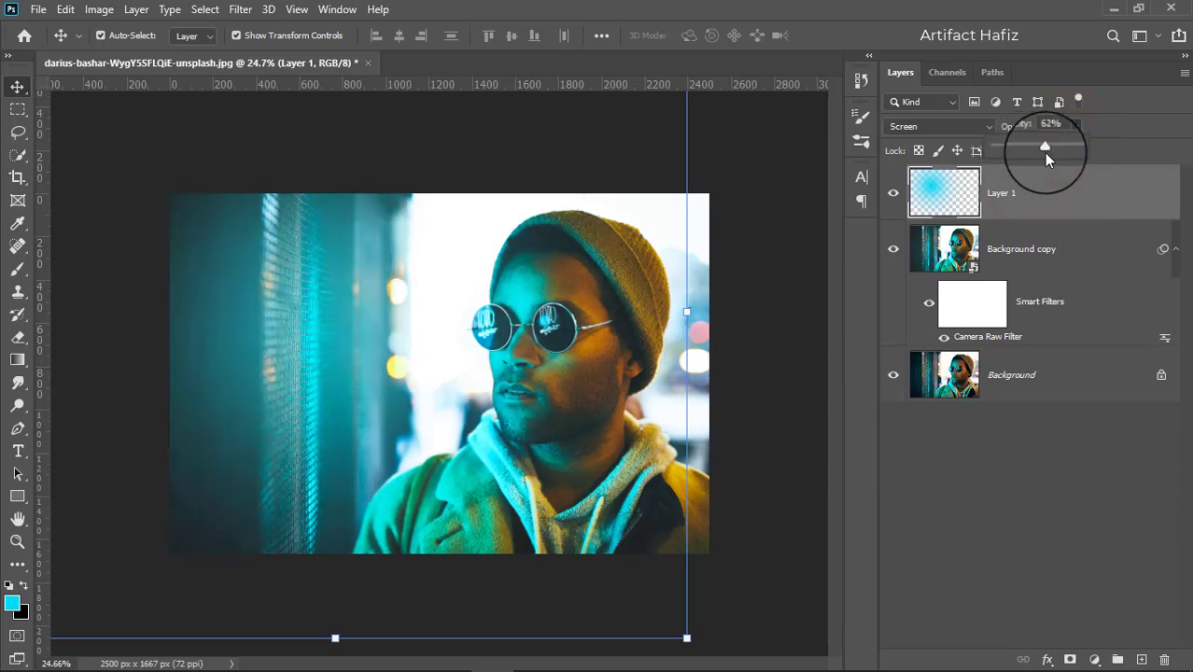
{"action": "mouse_move", "coordinate": [1020, 153]}
{"action": "left_mouse_down"}
{"action": "mouse_move", "coordinate": [1005, 160]}
{"action": "mouse_move", "coordinate": [1023, 160]}
{"action": "left_mouse_up"}
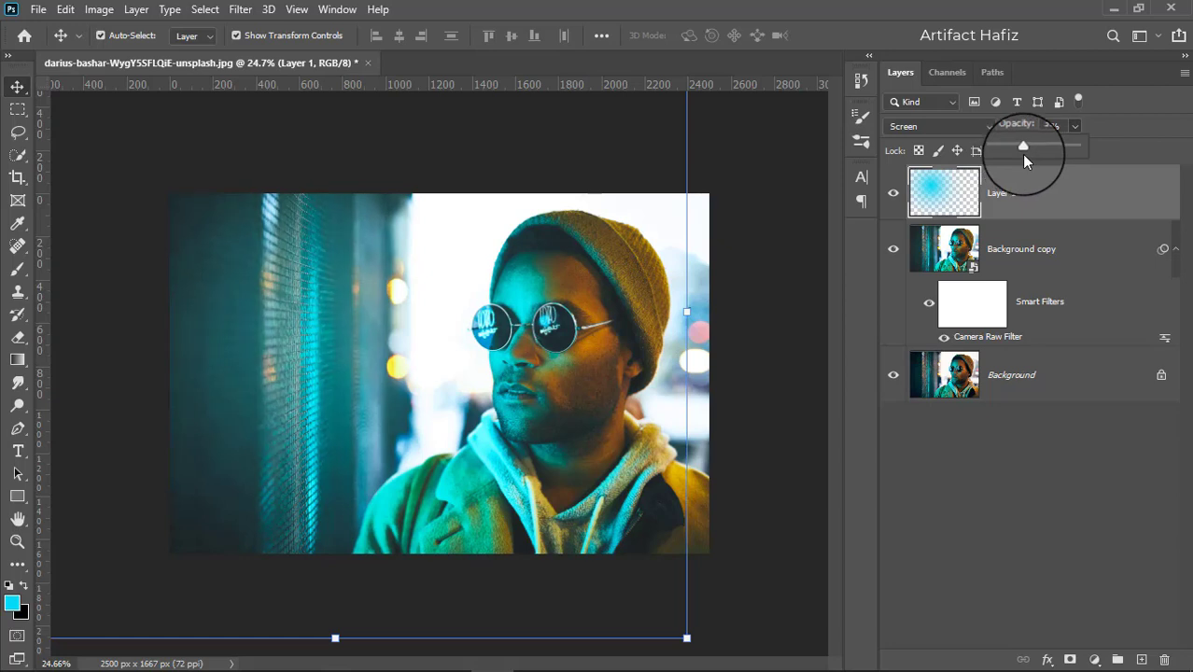
{"action": "left_click", "coordinate": [1034, 203]}
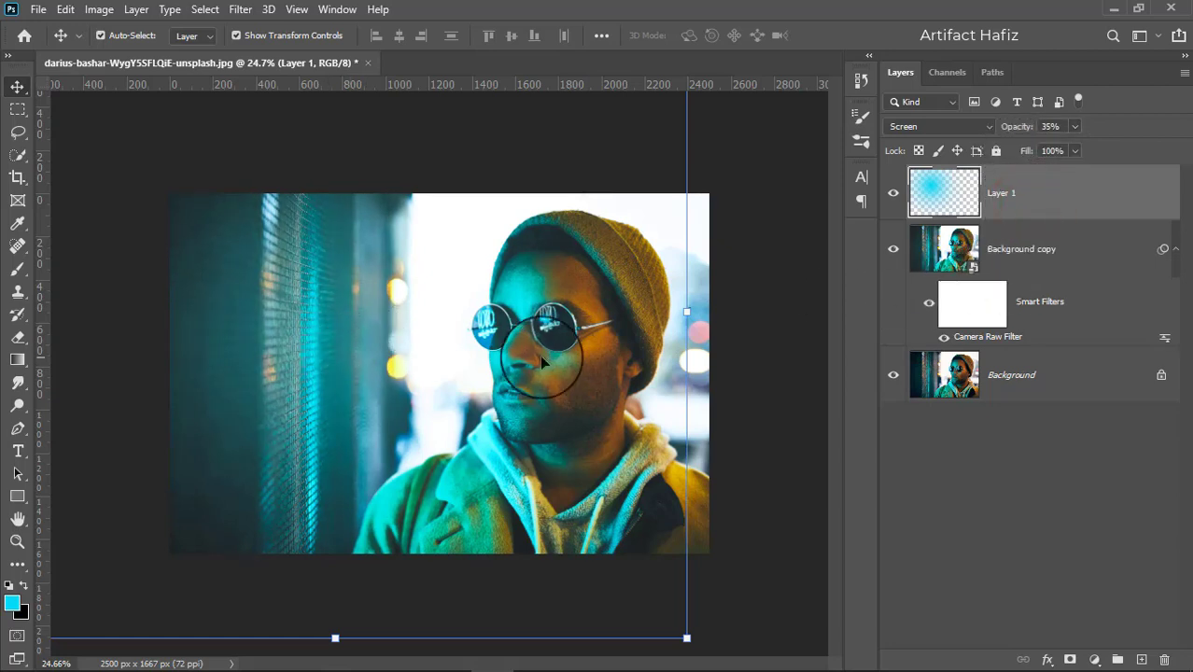
{"action": "left_click_drag", "start_coordinate": [1016, 215], "coordinate": [1139, 659]}
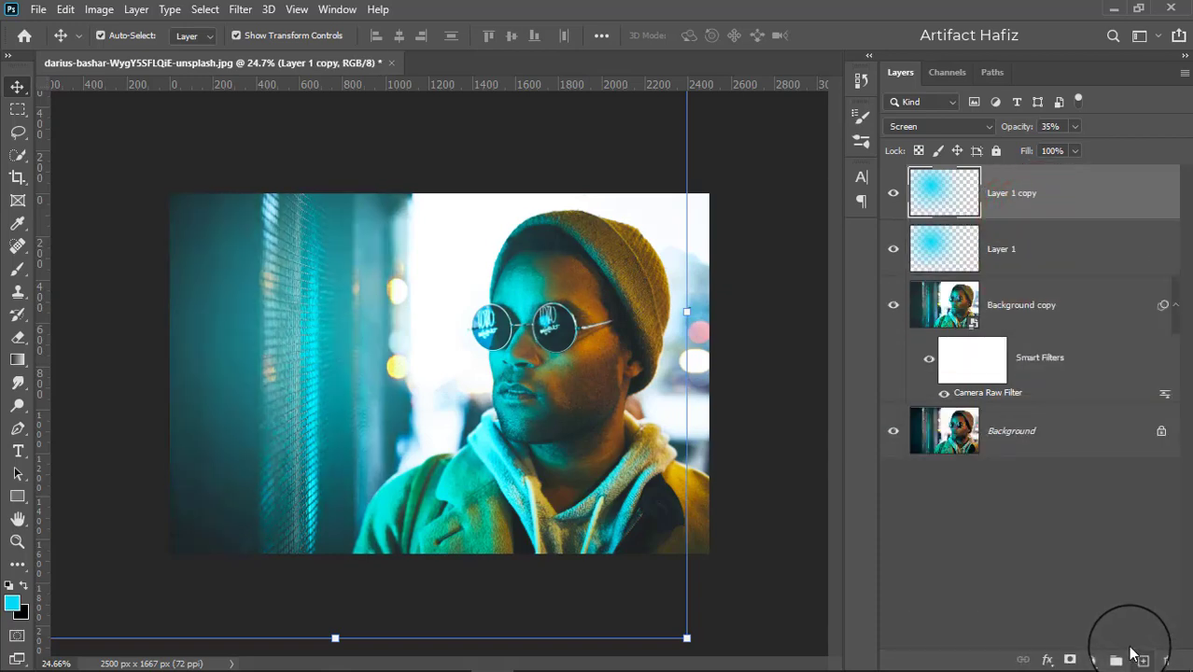
Step: Blend Layer 1 copy in Soft Light and scale it to about 57% over the face
{"action": "left_click", "coordinate": [928, 126]}
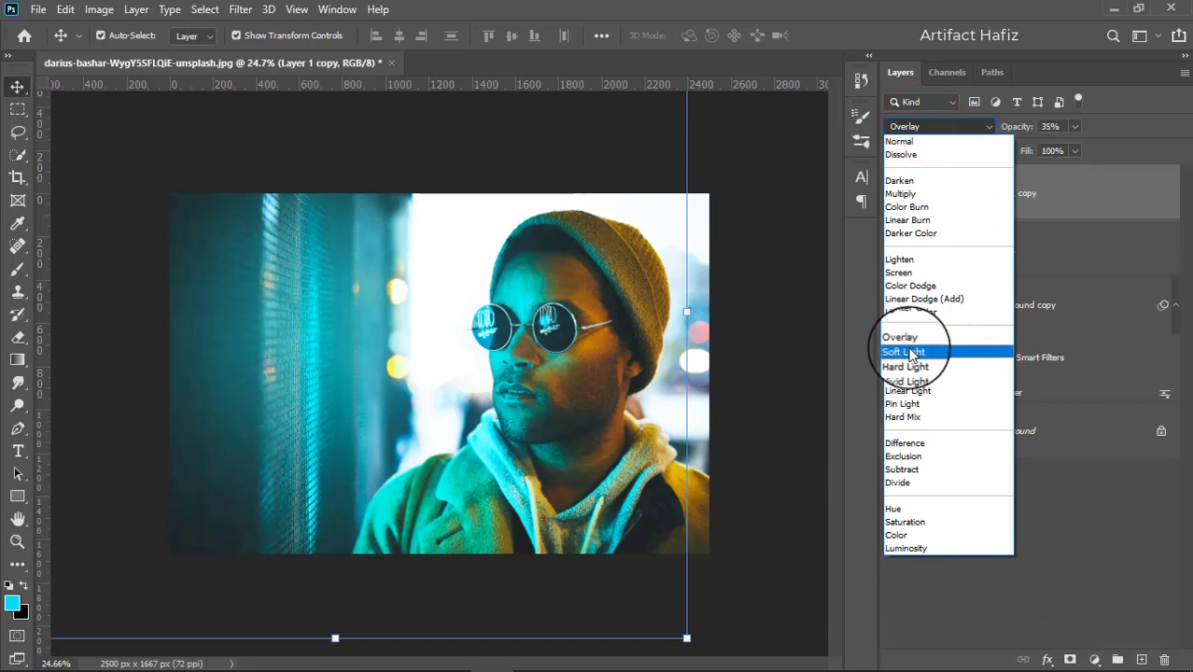
{"action": "left_click", "coordinate": [903, 352]}
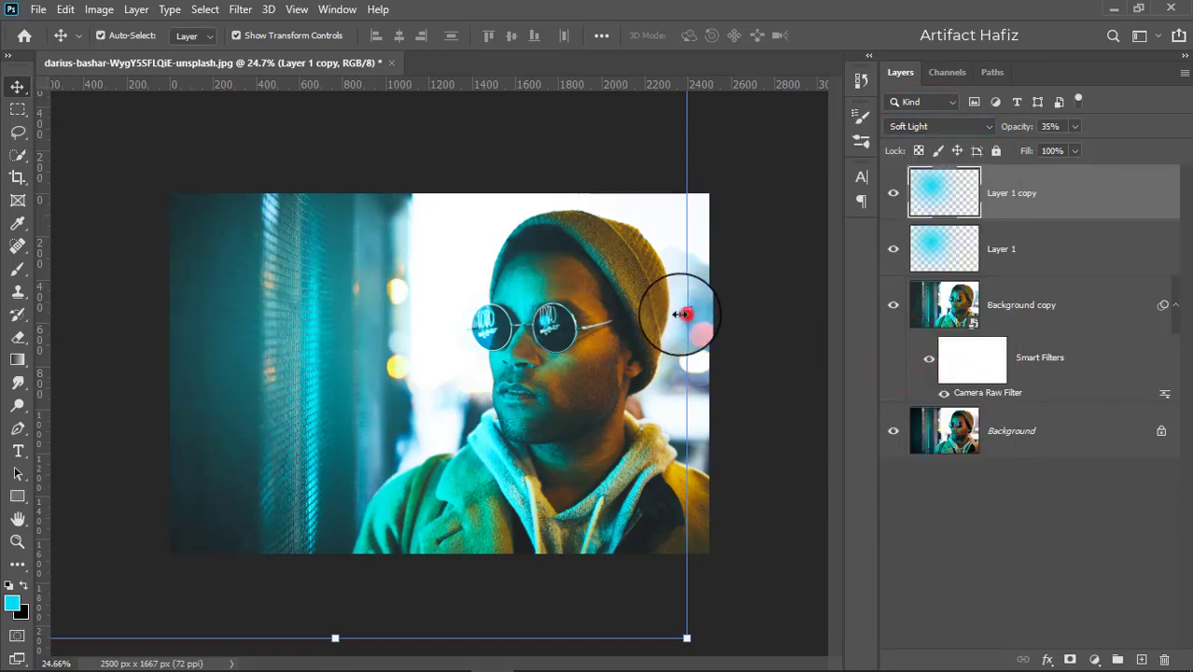
{"action": "left_click_drag", "start_coordinate": [681, 315], "coordinate": [259, 306]}
{"action": "key", "text": "ctrl+t"}
{"action": "mouse_move", "coordinate": [180, 331]}
{"action": "left_mouse_down"}
{"action": "mouse_move", "coordinate": [642, 362]}
{"action": "mouse_move", "coordinate": [566, 361]}
{"action": "left_mouse_up"}
{"action": "mouse_move", "coordinate": [510, 472]}
{"action": "left_mouse_down"}
{"action": "mouse_move", "coordinate": [500, 593]}
{"action": "mouse_move", "coordinate": [488, 520]}
{"action": "left_mouse_up"}
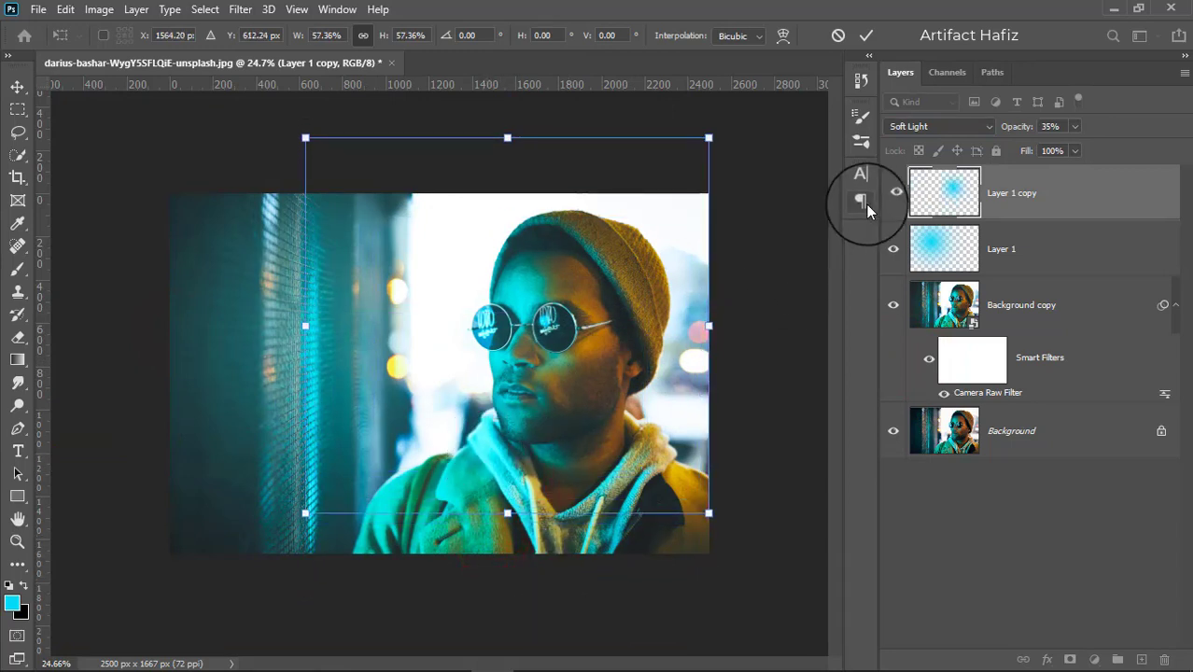
{"action": "left_click", "coordinate": [893, 200]}
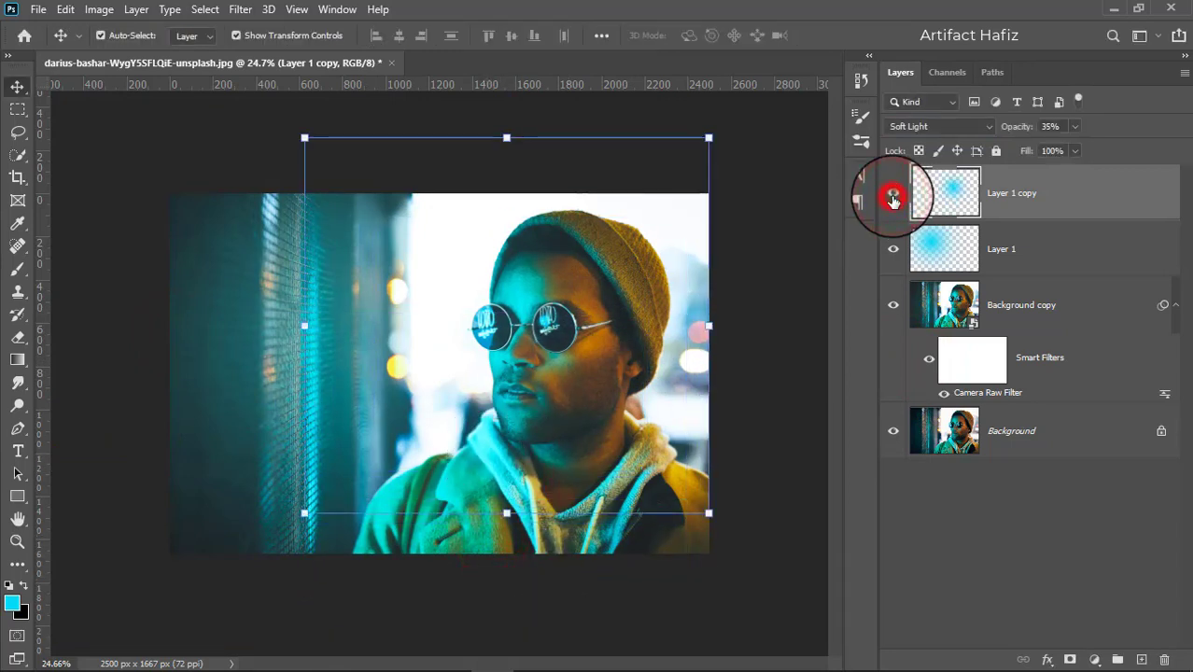
Step: Switch the copied glow to Overlay, compare it on and off, and nudge it left
{"action": "left_click_drag", "start_coordinate": [520, 310], "coordinate": [509, 310]}
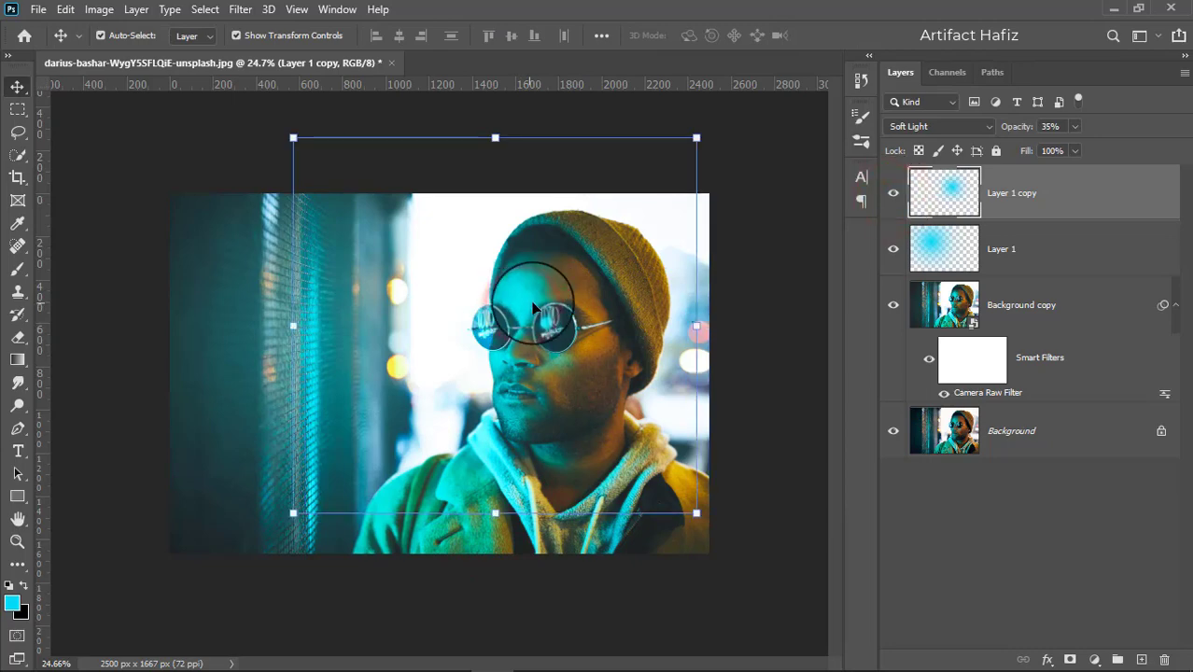
{"action": "left_click", "coordinate": [927, 126]}
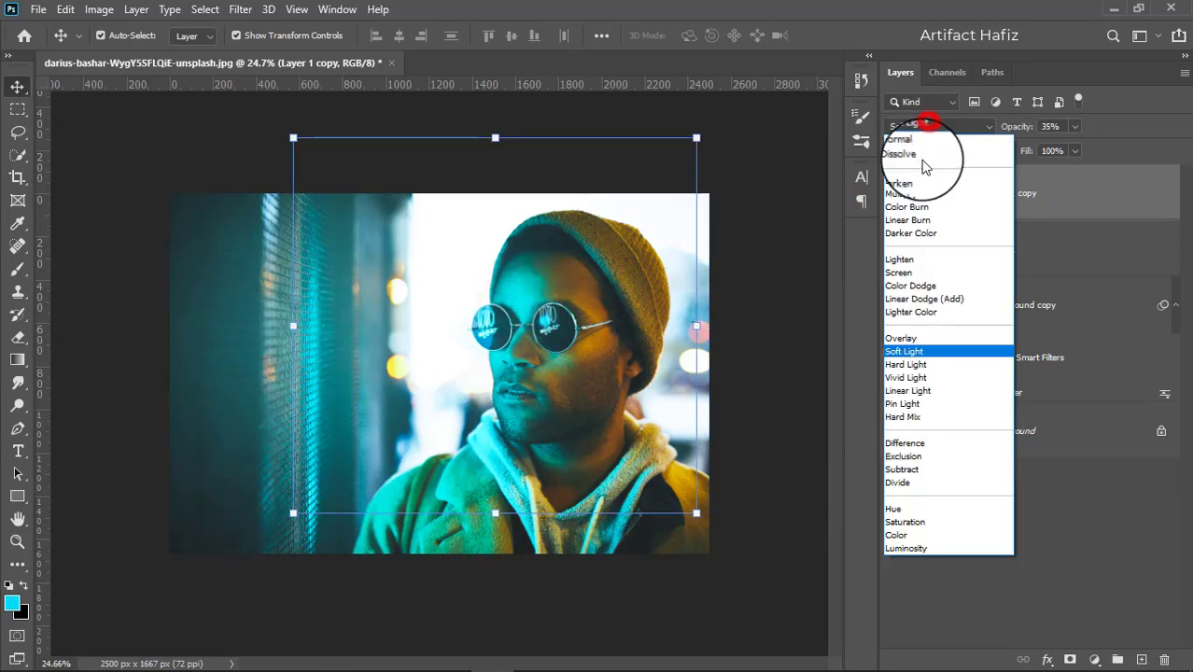
{"action": "left_click", "coordinate": [902, 338]}
{"action": "left_click", "coordinate": [893, 195]}
{"action": "left_click", "coordinate": [889, 197]}
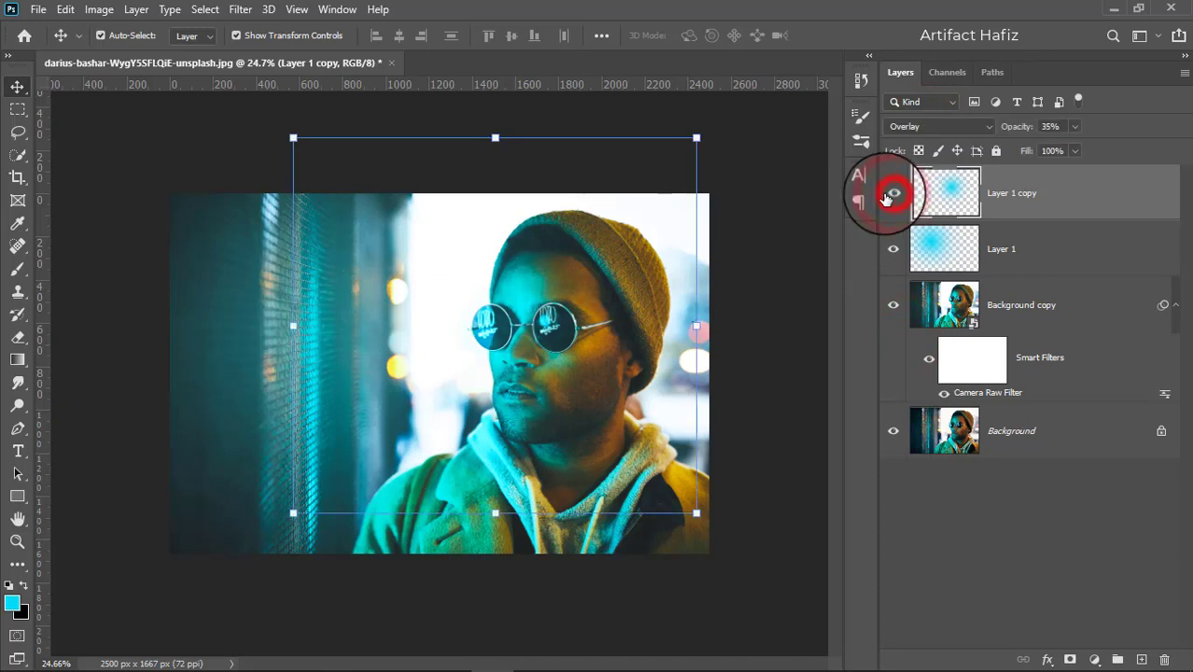
{"action": "left_click_drag", "start_coordinate": [543, 281], "coordinate": [533, 282]}
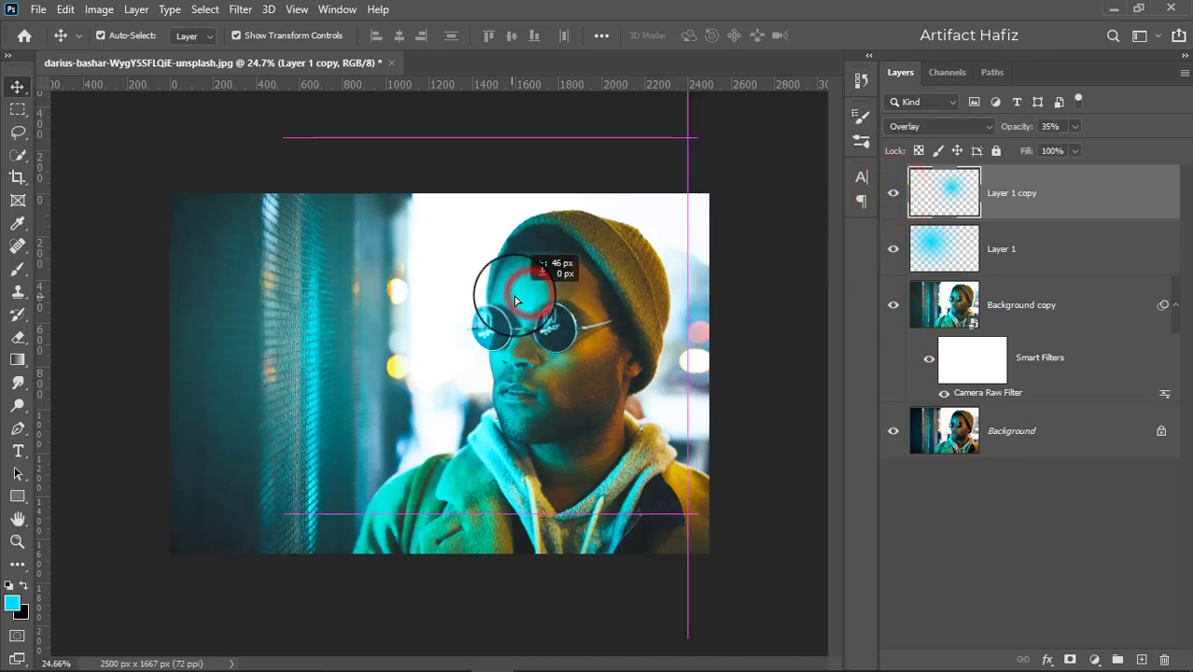
{"action": "left_click", "coordinate": [1035, 183]}
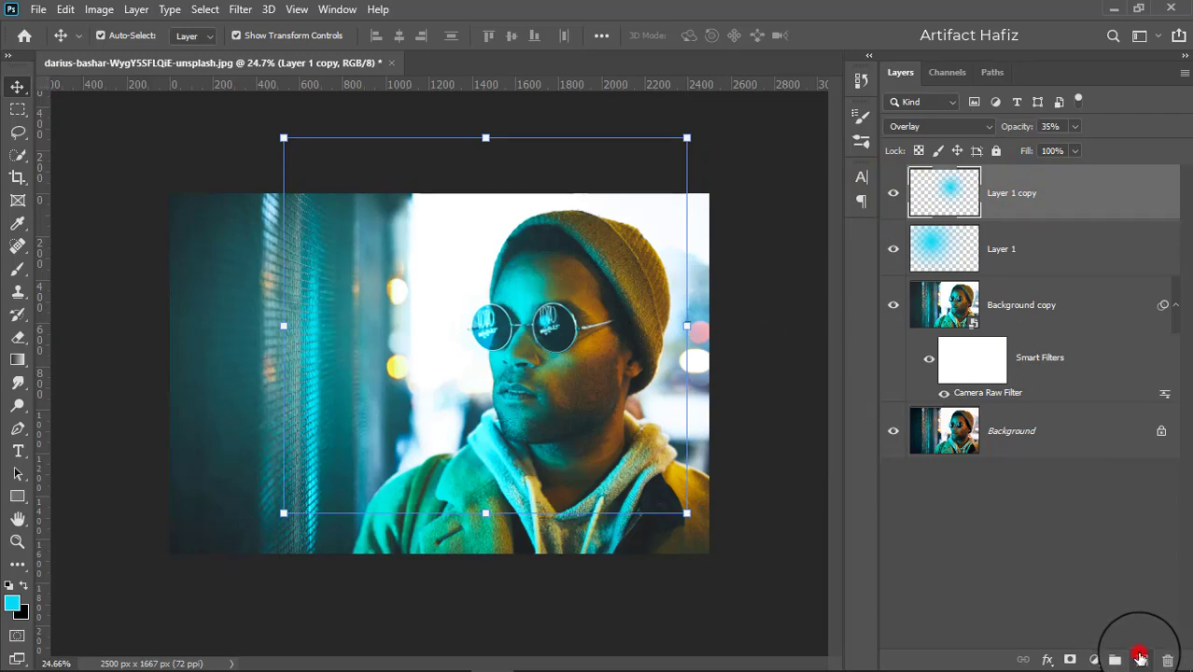
Step: Add Layer 2 and set the brush colour to the jacket's sampled yellow (#f3ca00)
{"action": "left_click", "coordinate": [1139, 657]}
{"action": "left_click", "coordinate": [15, 271]}
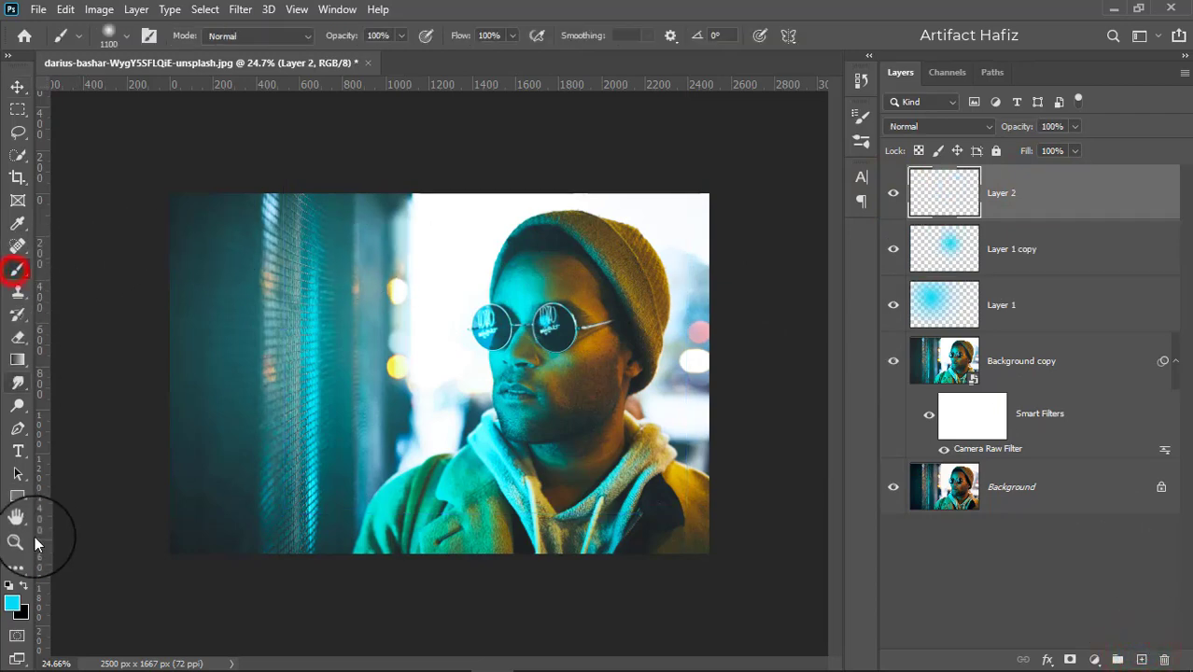
{"action": "left_click", "coordinate": [12, 603]}
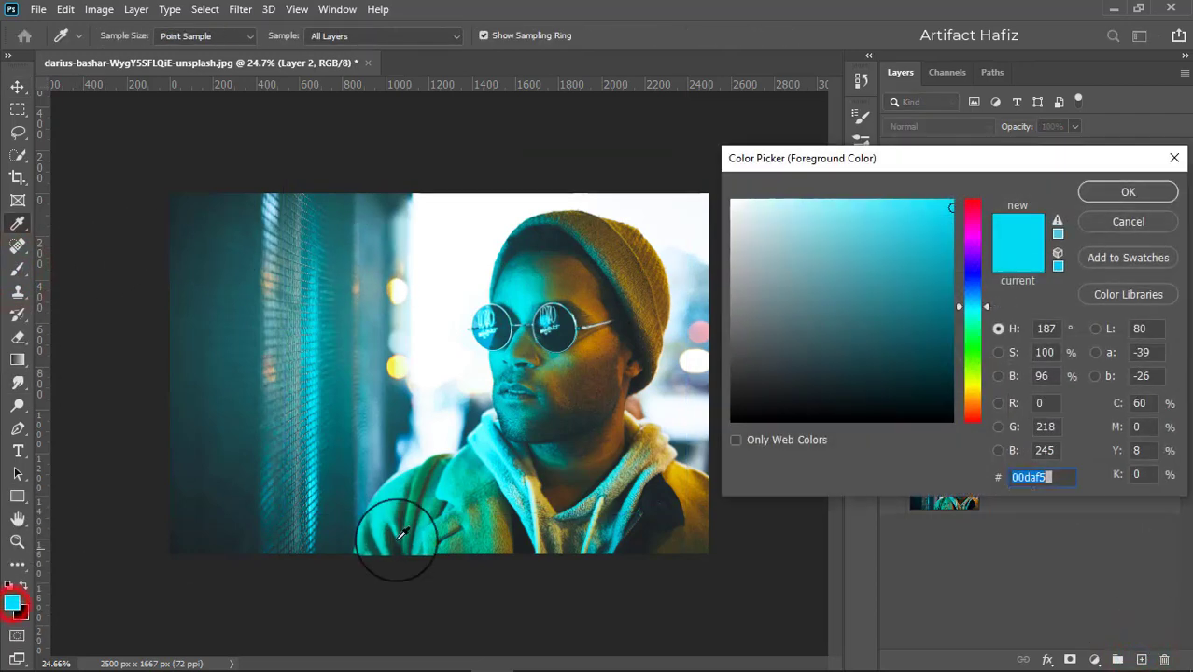
{"action": "left_click", "coordinate": [678, 464]}
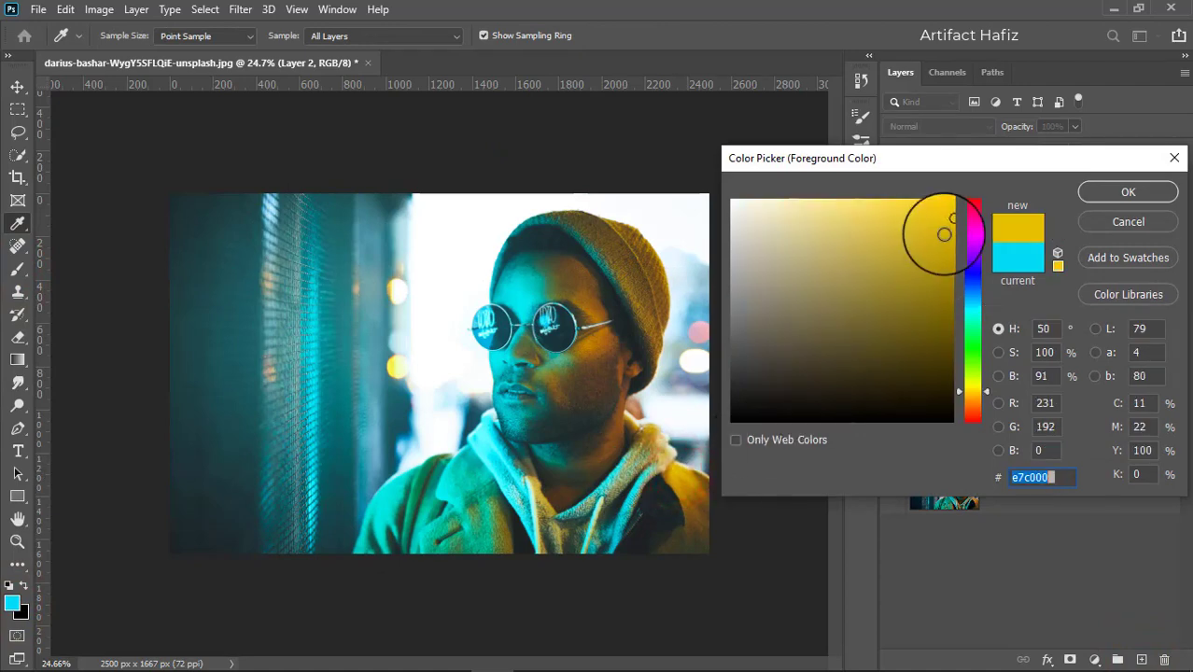
{"action": "left_click", "coordinate": [1126, 191]}
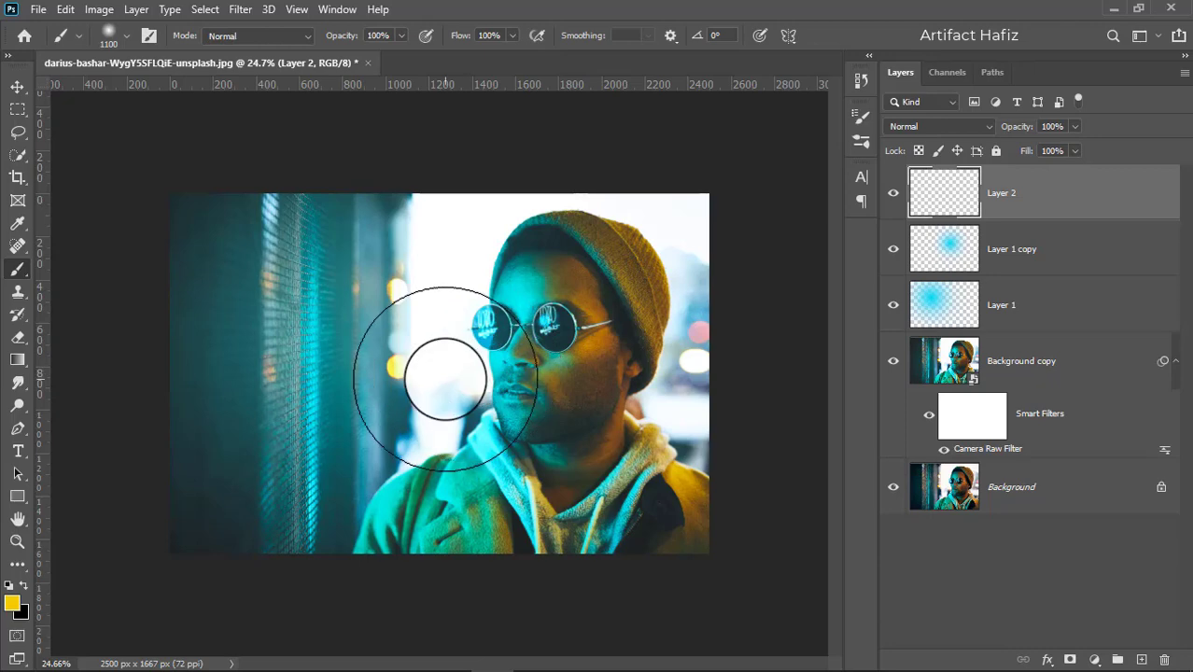
Step: Paint a soft yellow glow just left of the face with a 900 px brush
{"action": "key", "text": "bracketleft"}
{"action": "key", "text": "bracketleft"}
{"action": "left_click_drag", "start_coordinate": [400, 360], "coordinate": [417, 366]}
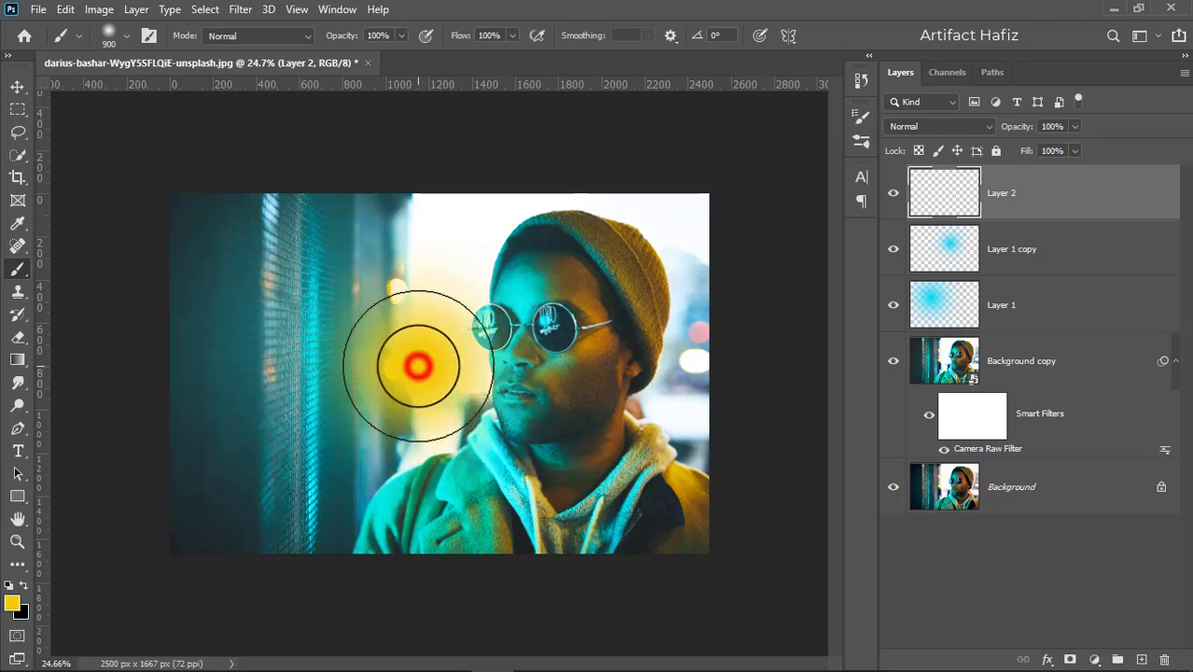
{"action": "key", "text": "ctrl+t"}
{"action": "left_click", "coordinate": [18, 87]}
Step: Screen-blend Layer 2's glow, enlarge it to about 178% at the right edge, and lower its opacity to 64%
{"action": "left_click", "coordinate": [915, 128]}
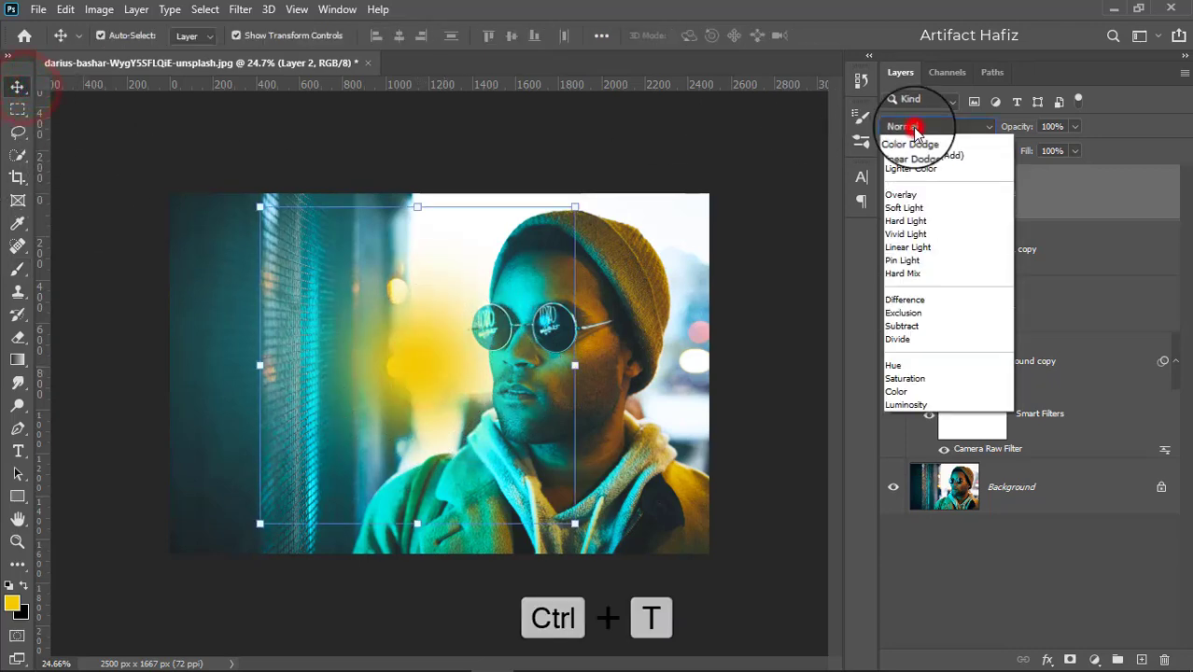
{"action": "left_click", "coordinate": [897, 269]}
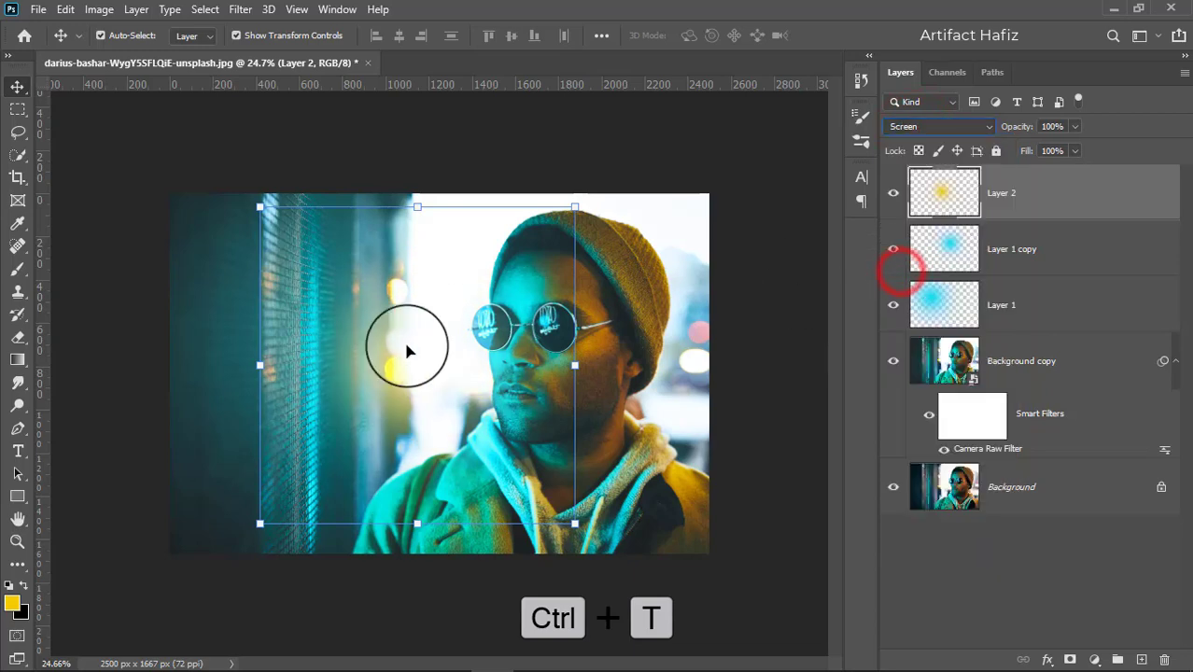
{"action": "mouse_move", "coordinate": [575, 365]}
{"action": "left_mouse_down"}
{"action": "mouse_move", "coordinate": [759, 359]}
{"action": "mouse_move", "coordinate": [617, 365]}
{"action": "mouse_move", "coordinate": [740, 373]}
{"action": "mouse_move", "coordinate": [709, 341]}
{"action": "mouse_move", "coordinate": [753, 413]}
{"action": "mouse_move", "coordinate": [753, 373]}
{"action": "left_mouse_up"}
{"action": "left_click_drag", "start_coordinate": [425, 367], "coordinate": [289, 374]}
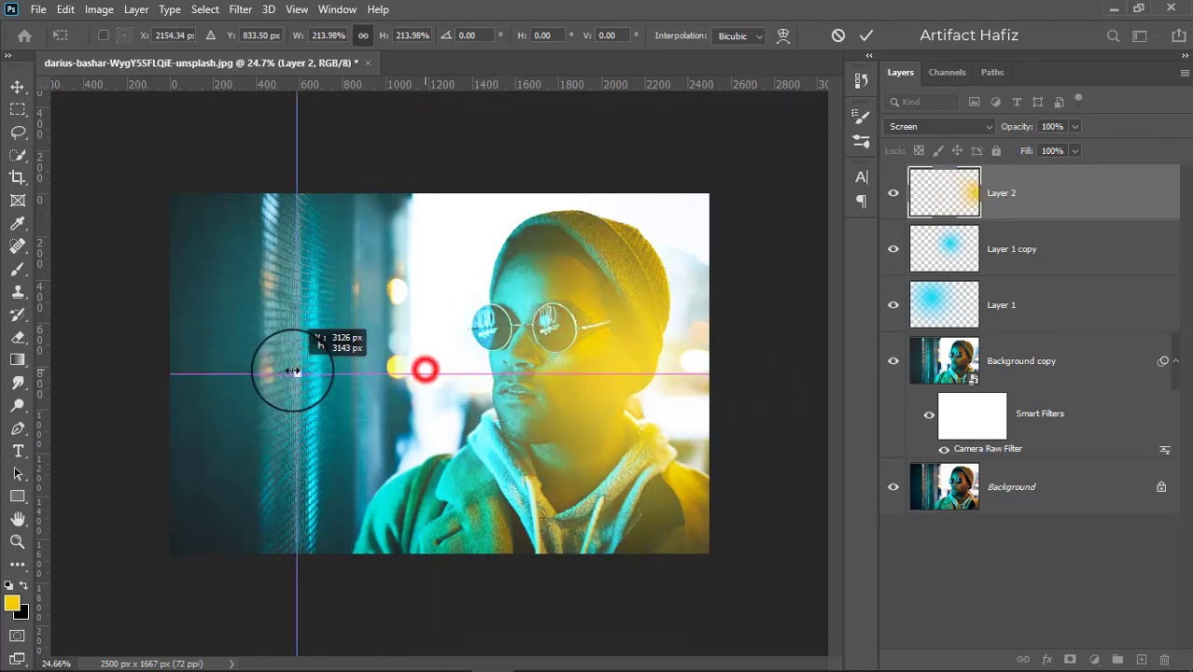
{"action": "mouse_move", "coordinate": [602, 375]}
{"action": "left_mouse_down"}
{"action": "mouse_move", "coordinate": [744, 355]}
{"action": "mouse_move", "coordinate": [405, 367]}
{"action": "mouse_move", "coordinate": [472, 346]}
{"action": "mouse_move", "coordinate": [440, 351]}
{"action": "left_mouse_up"}
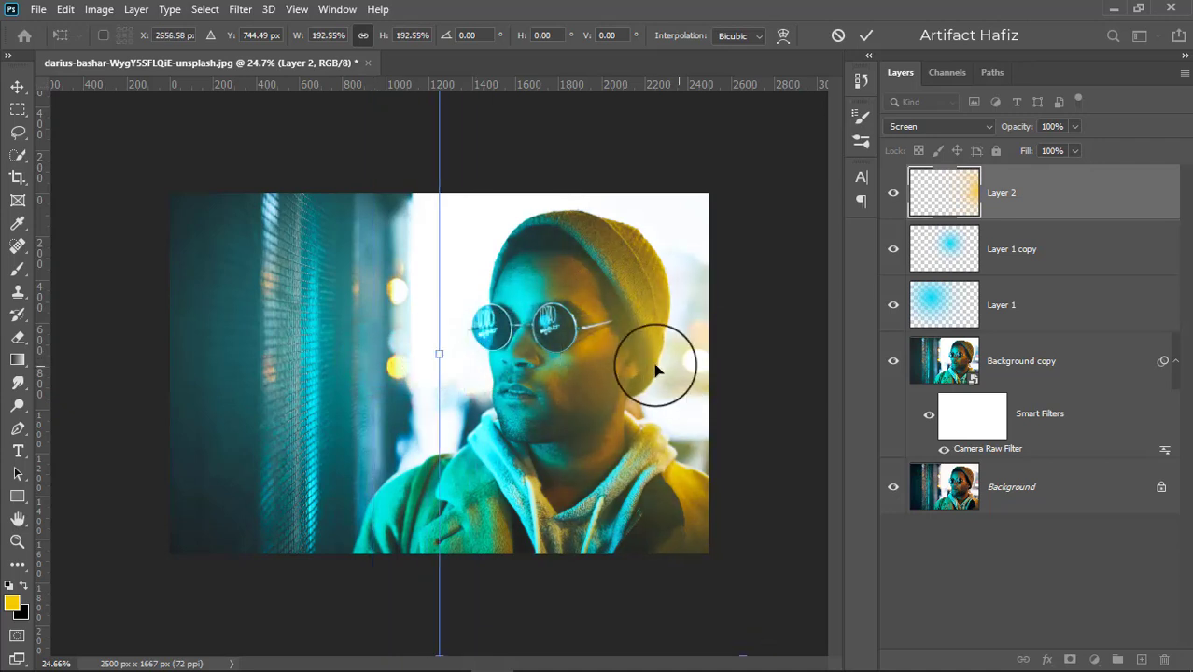
{"action": "mouse_move", "coordinate": [435, 348]}
{"action": "left_mouse_down"}
{"action": "mouse_move", "coordinate": [506, 348]}
{"action": "mouse_move", "coordinate": [490, 346]}
{"action": "left_mouse_up"}
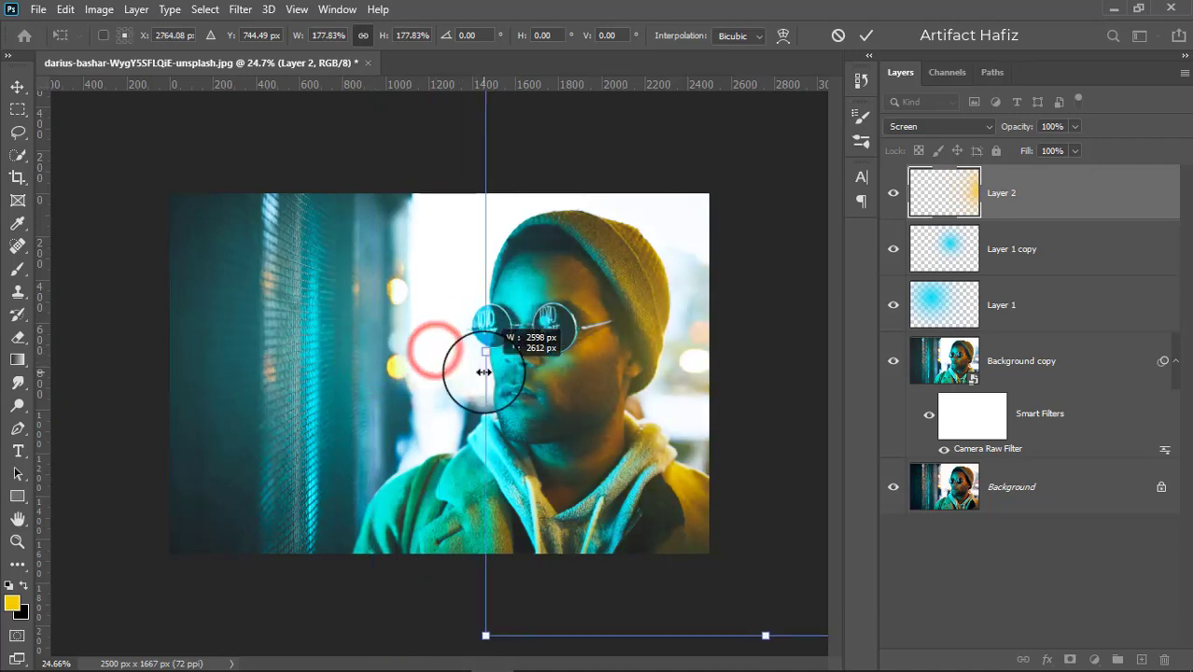
{"action": "mouse_move", "coordinate": [700, 370]}
{"action": "left_mouse_down"}
{"action": "mouse_move", "coordinate": [644, 374]}
{"action": "mouse_move", "coordinate": [713, 368]}
{"action": "mouse_move", "coordinate": [686, 378]}
{"action": "mouse_move", "coordinate": [700, 376]}
{"action": "mouse_move", "coordinate": [689, 375]}
{"action": "mouse_move", "coordinate": [681, 309]}
{"action": "mouse_move", "coordinate": [681, 330]}
{"action": "left_mouse_up"}
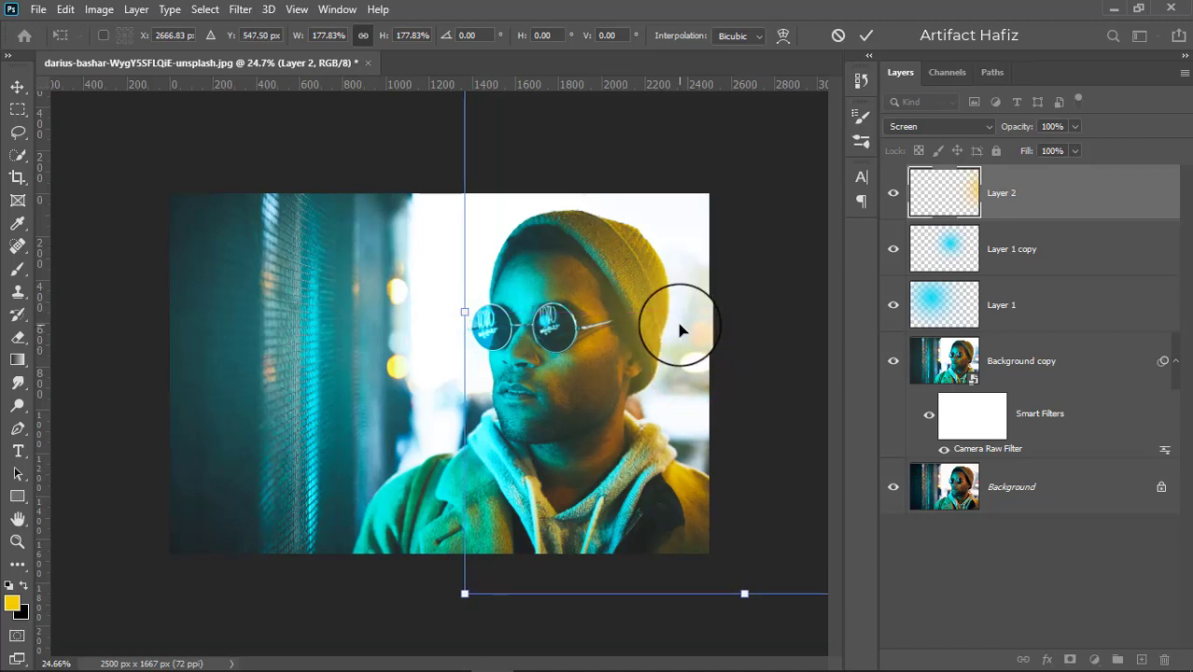
{"action": "left_click", "coordinate": [868, 35]}
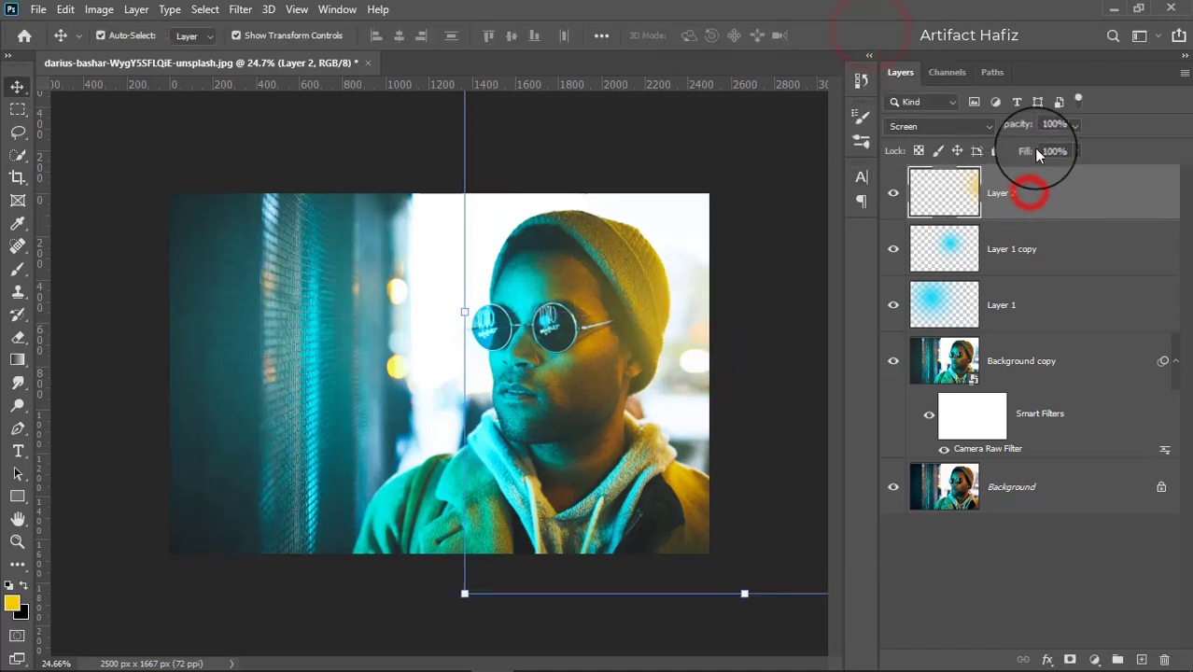
{"action": "left_click_drag", "start_coordinate": [1072, 152], "coordinate": [1047, 155]}
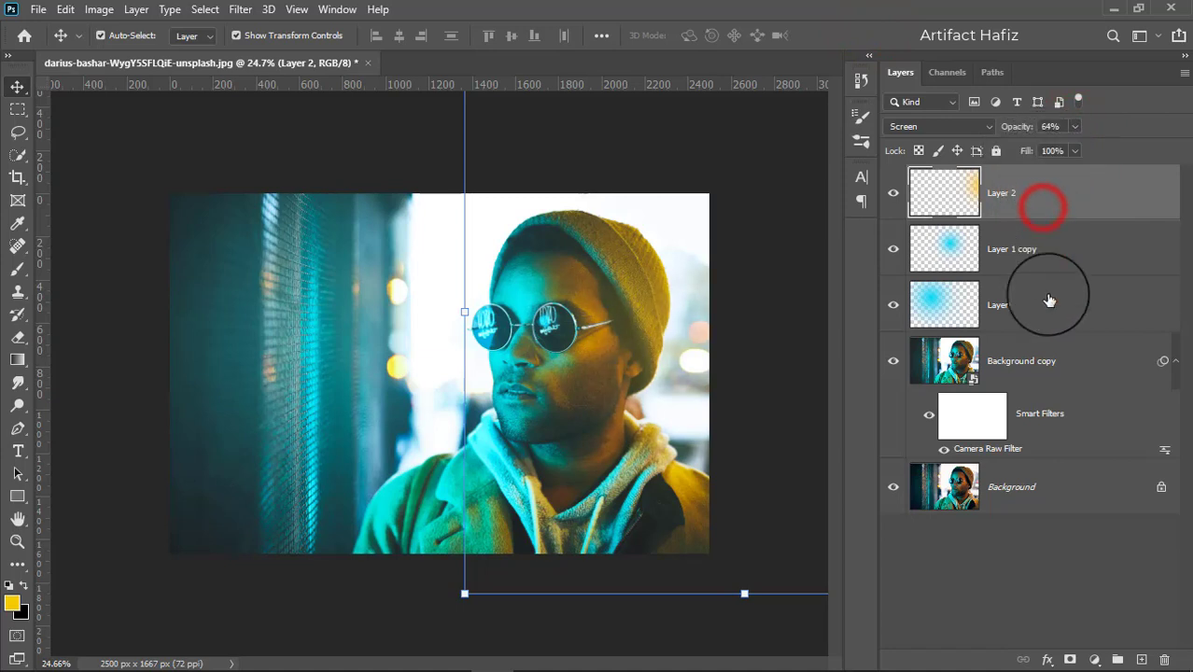
{"action": "left_click", "coordinate": [1094, 660]}
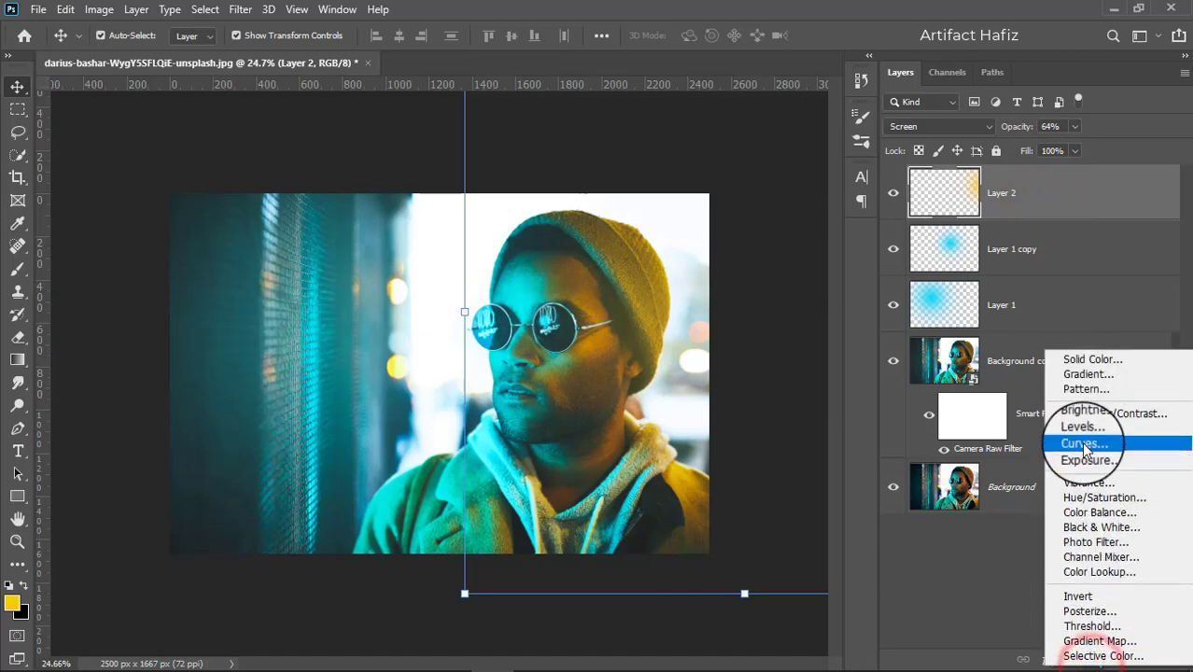
Step: Add a Gradient Fill layer and set its left stop to sampled teal (#27c2ac)
{"action": "left_click", "coordinate": [1085, 374]}
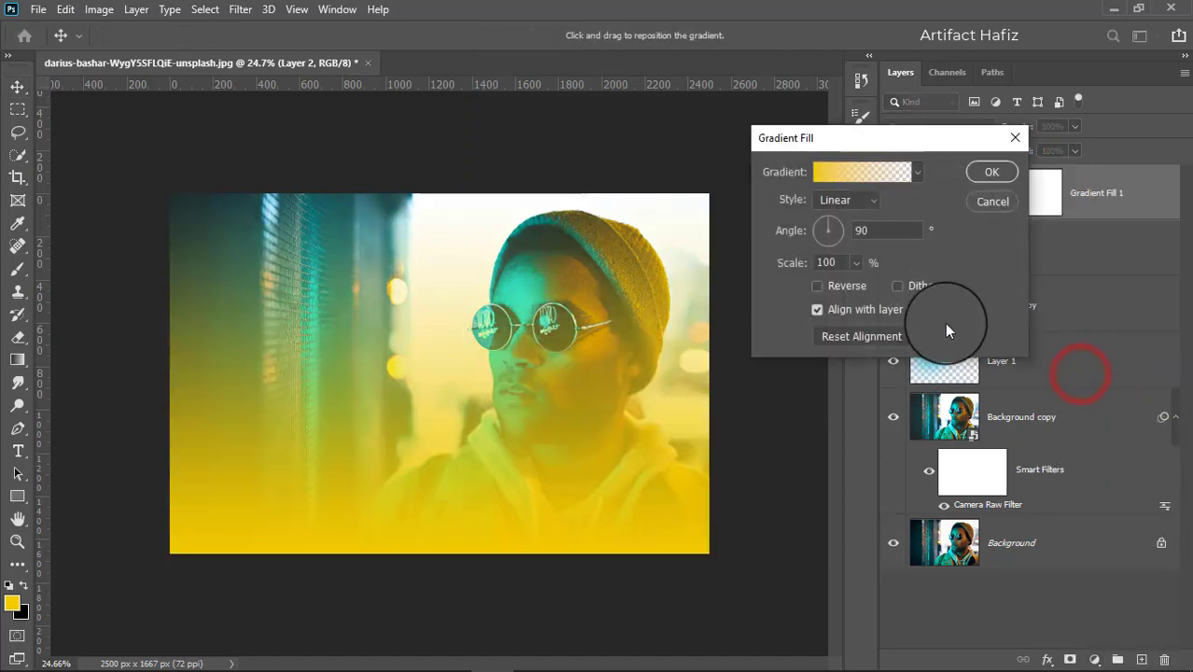
{"action": "left_click", "coordinate": [865, 166]}
{"action": "left_click", "coordinate": [745, 426]}
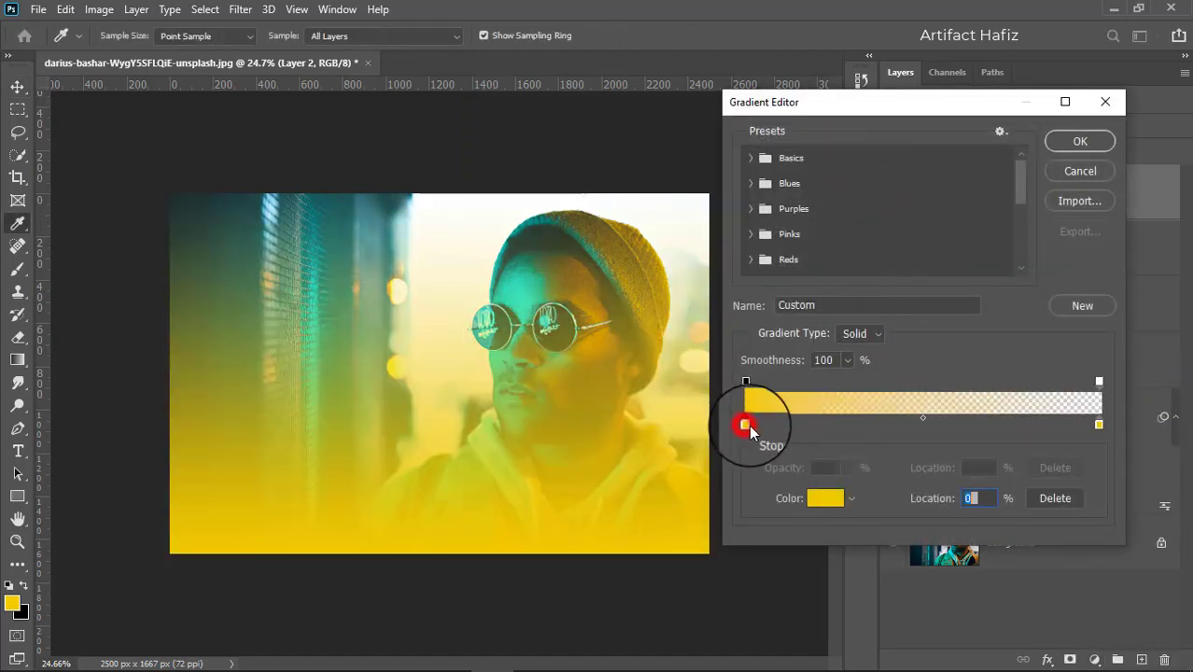
{"action": "left_click", "coordinate": [825, 499]}
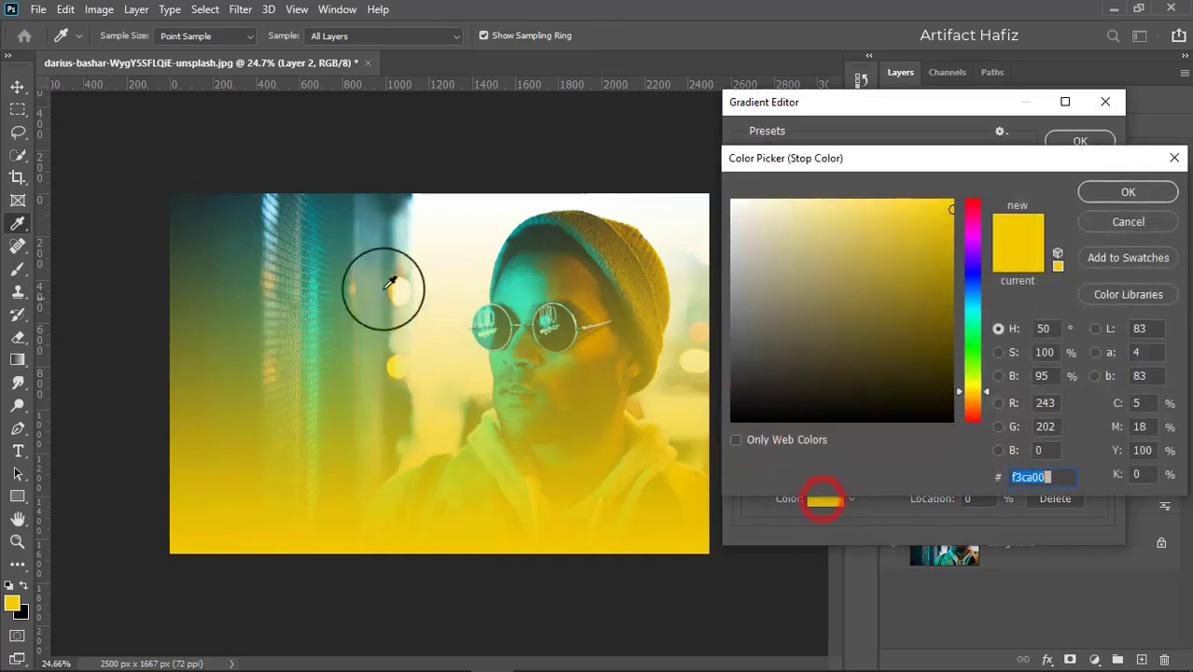
{"action": "left_click", "coordinate": [320, 273]}
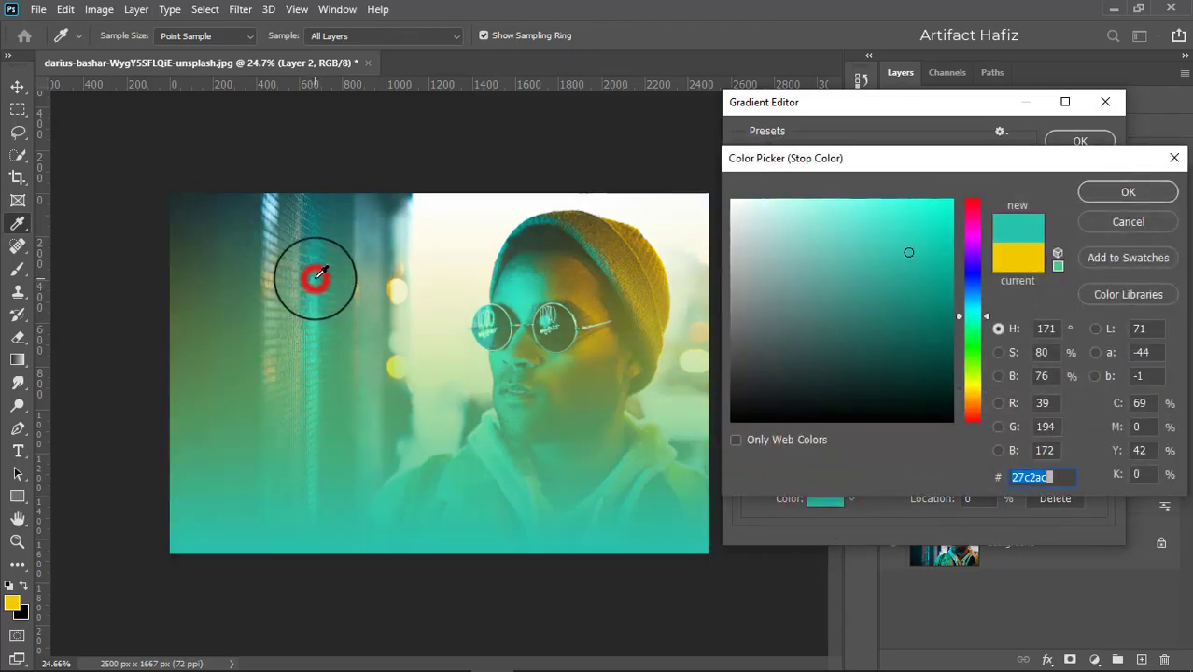
{"action": "left_click", "coordinate": [1084, 193]}
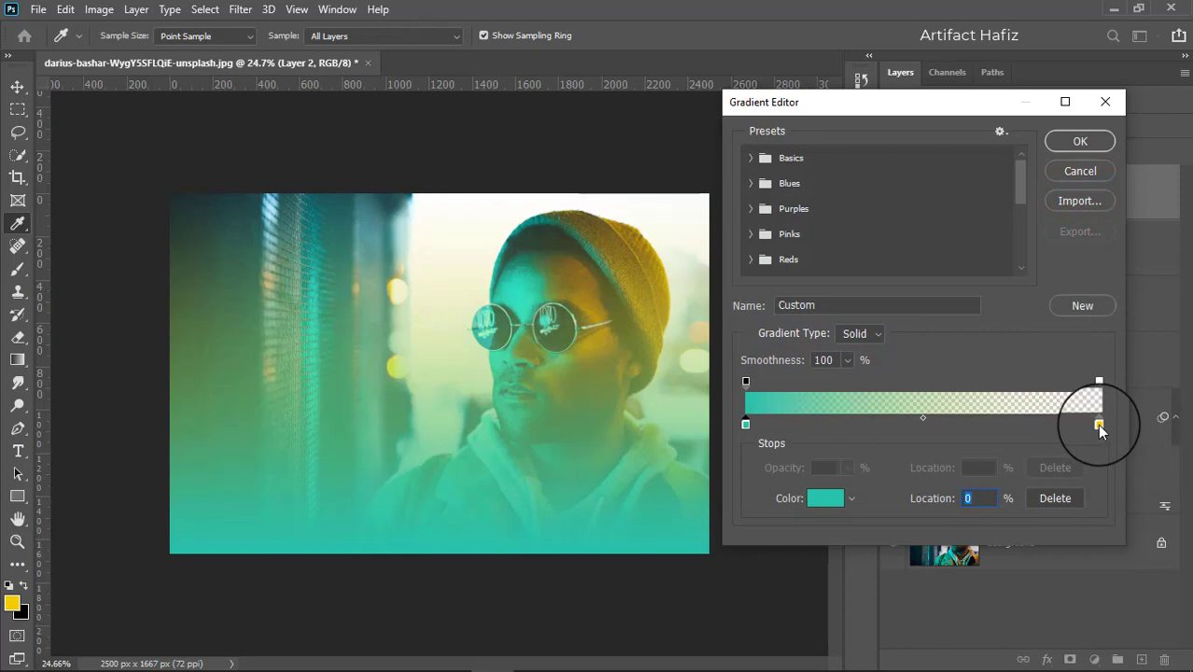
Step: Make the right gradient stop a fully opaque bright yellow and commit Gradient Fill 1
{"action": "left_click", "coordinate": [829, 499]}
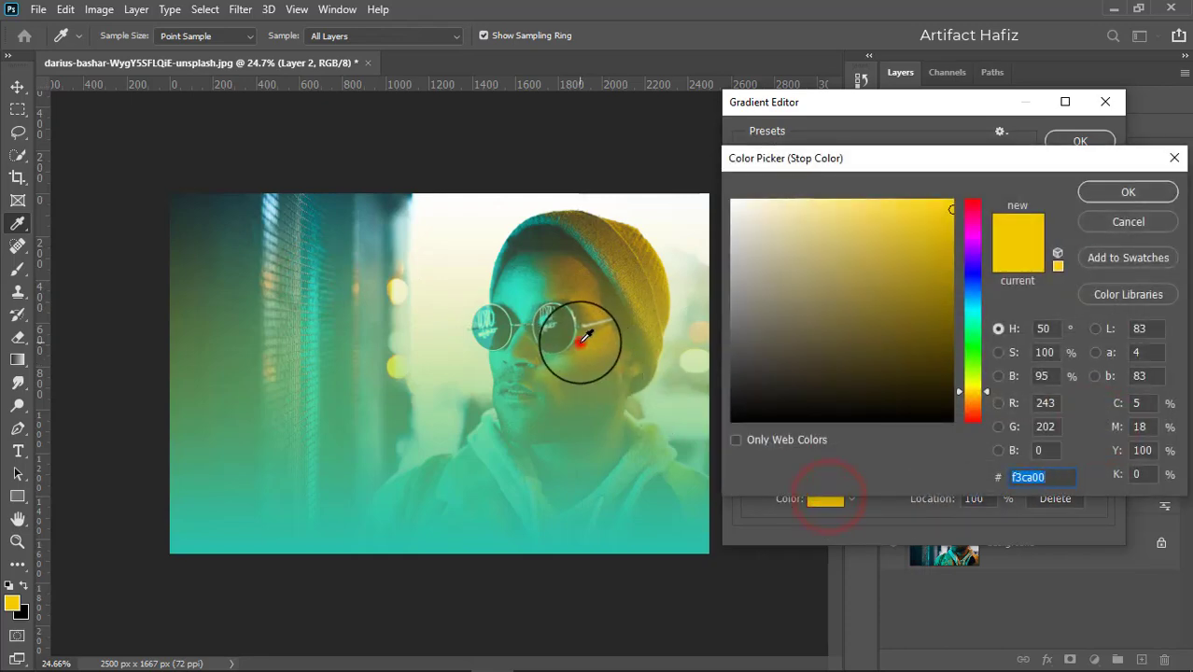
{"action": "left_click", "coordinate": [581, 340]}
{"action": "left_click_drag", "start_coordinate": [903, 324], "coordinate": [952, 228]}
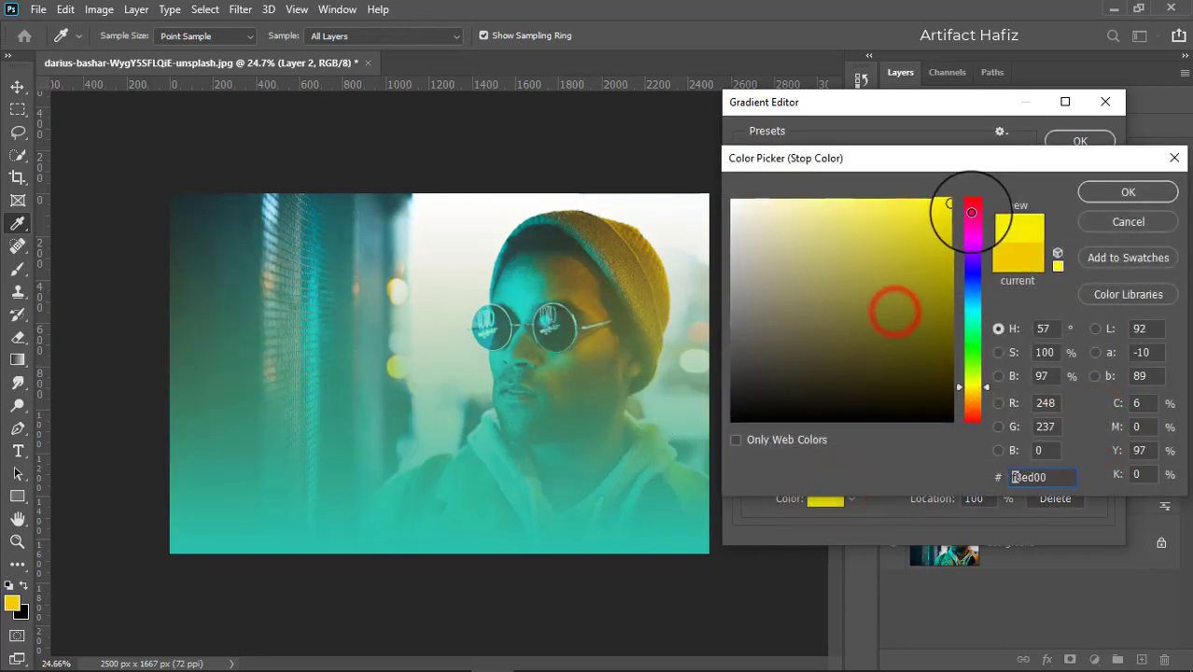
{"action": "left_click", "coordinate": [1115, 200]}
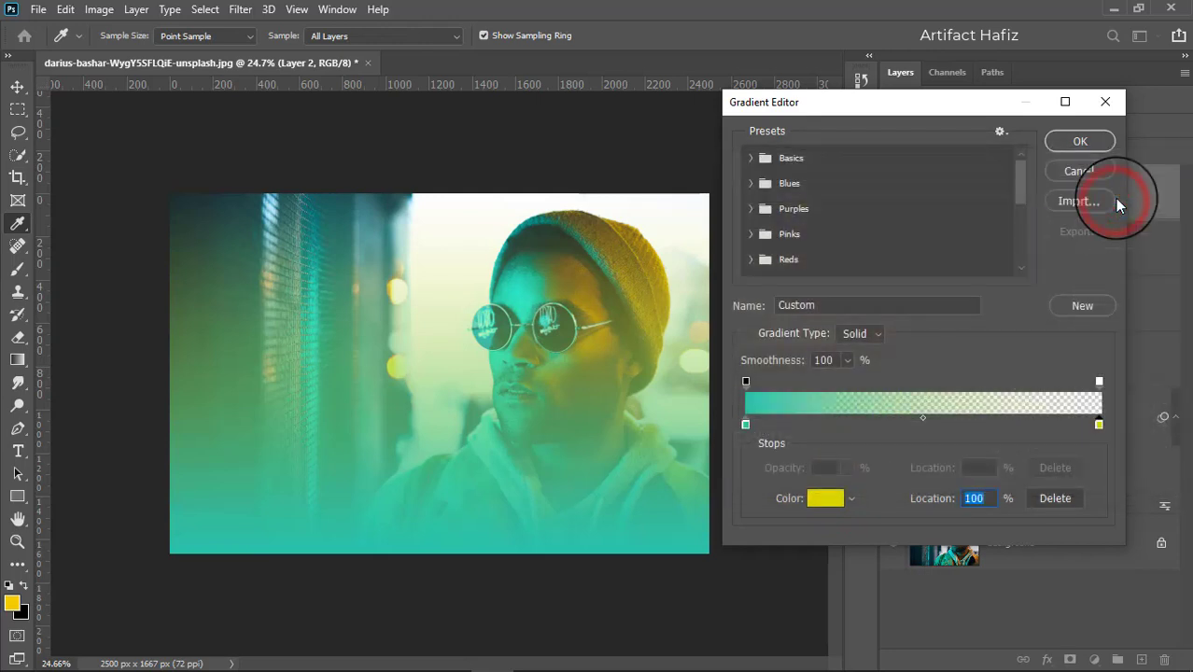
{"action": "left_click", "coordinate": [1098, 381]}
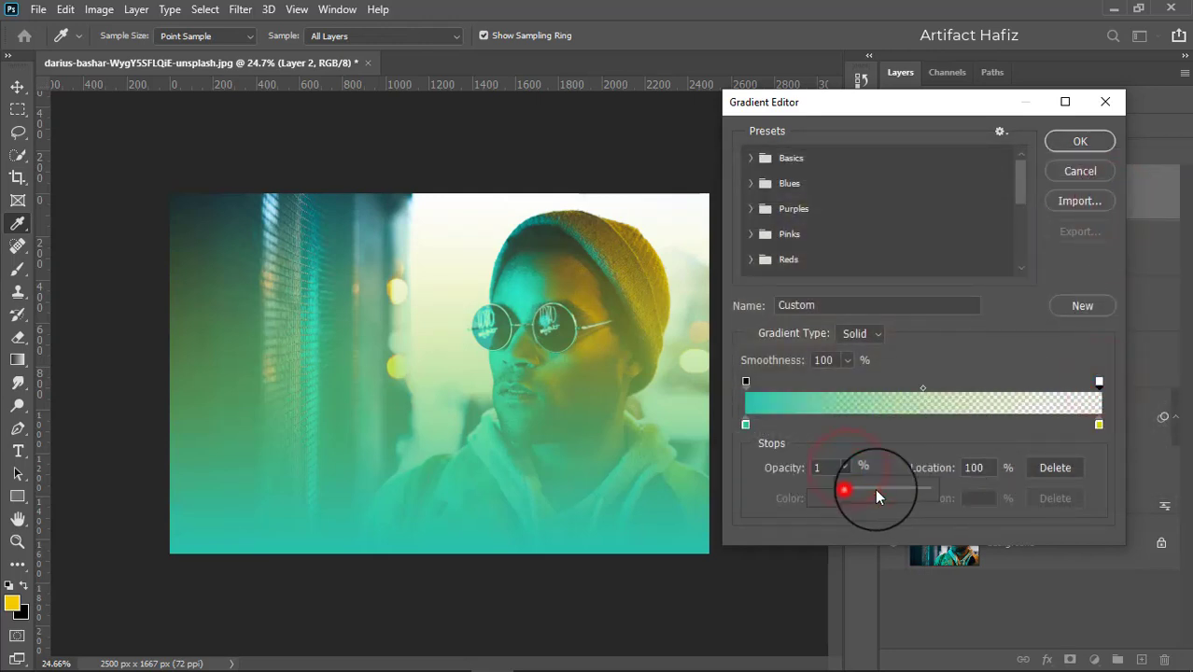
{"action": "left_click_drag", "start_coordinate": [874, 488], "coordinate": [940, 487]}
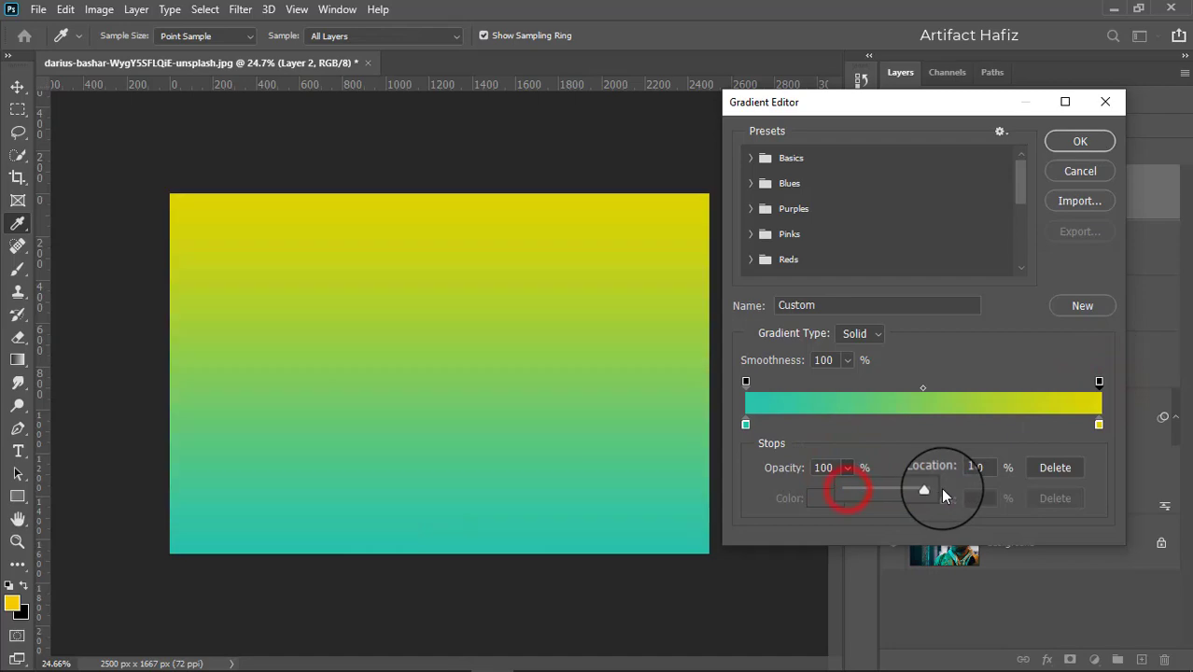
{"action": "left_click", "coordinate": [1068, 145]}
{"action": "left_click", "coordinate": [981, 173]}
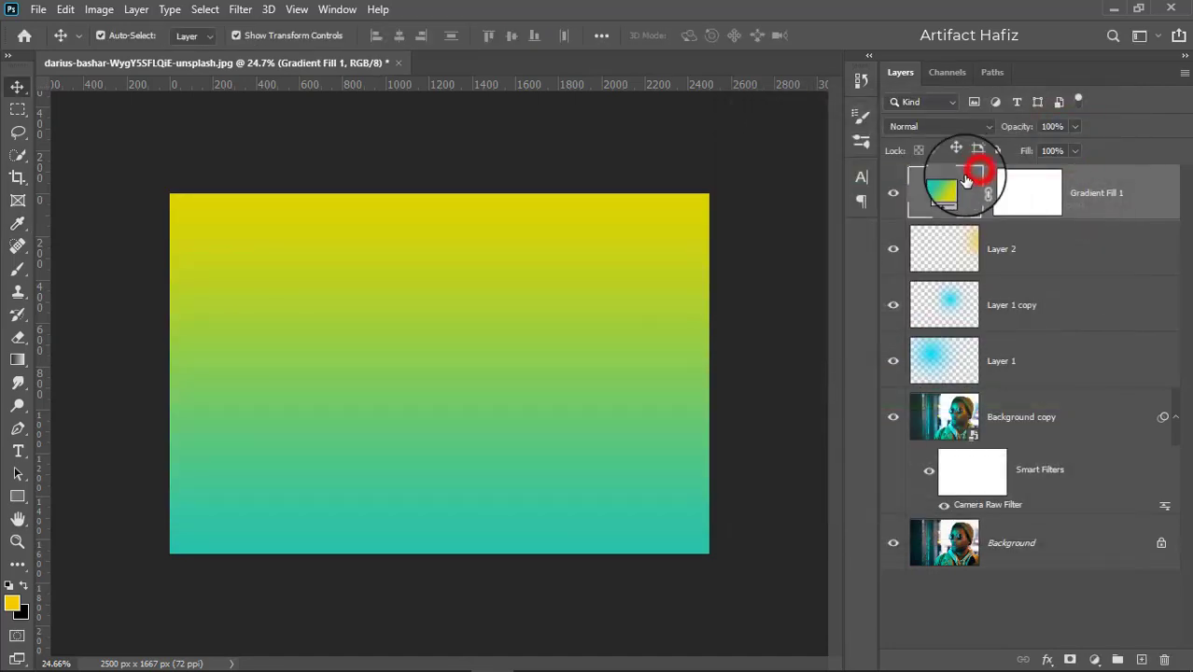
Step: Set Gradient Fill 1's blend mode to Screen
{"action": "left_click", "coordinate": [942, 129]}
{"action": "left_click", "coordinate": [905, 268]}
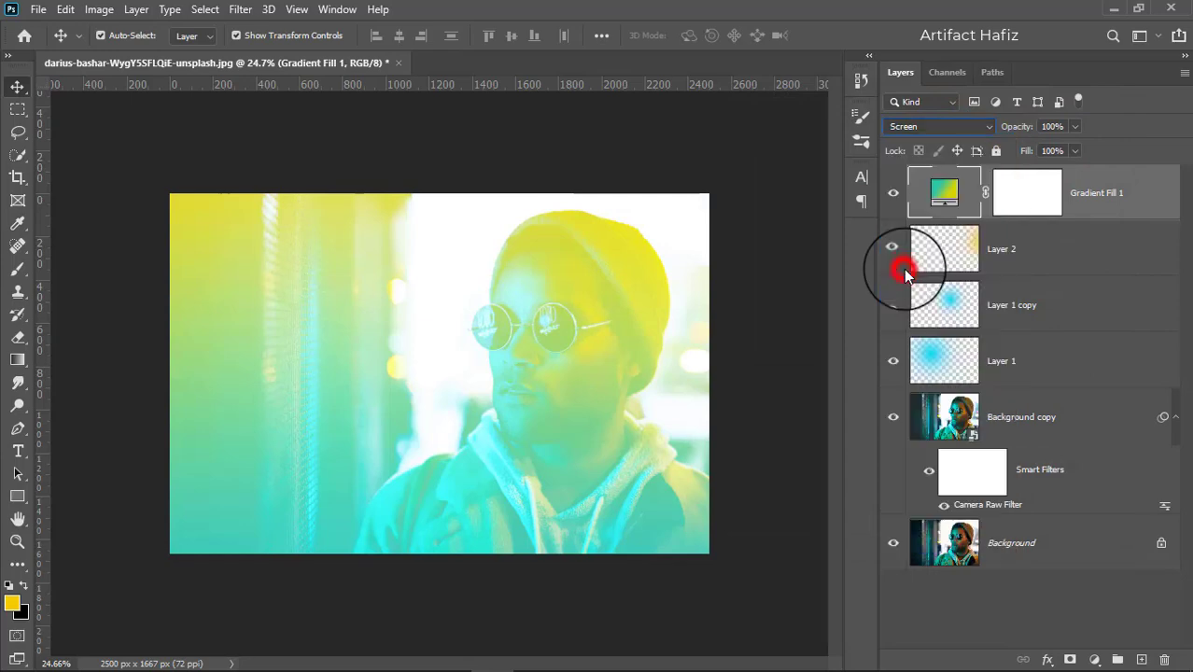
{"action": "left_click", "coordinate": [930, 129]}
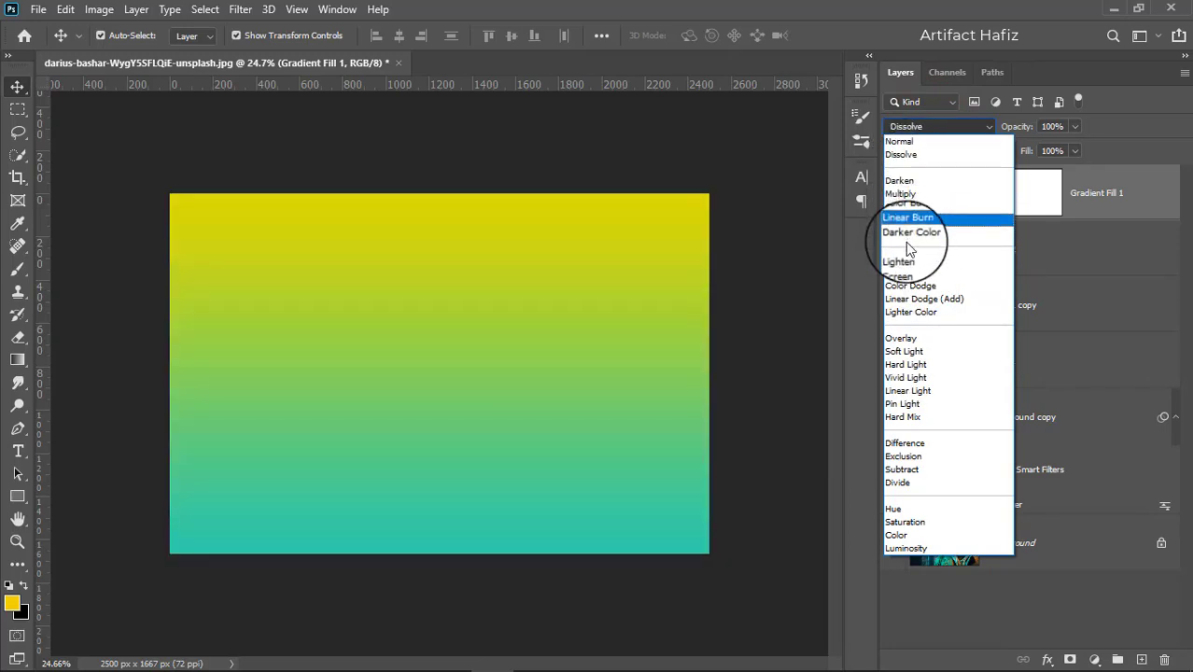
{"action": "left_click", "coordinate": [907, 273]}
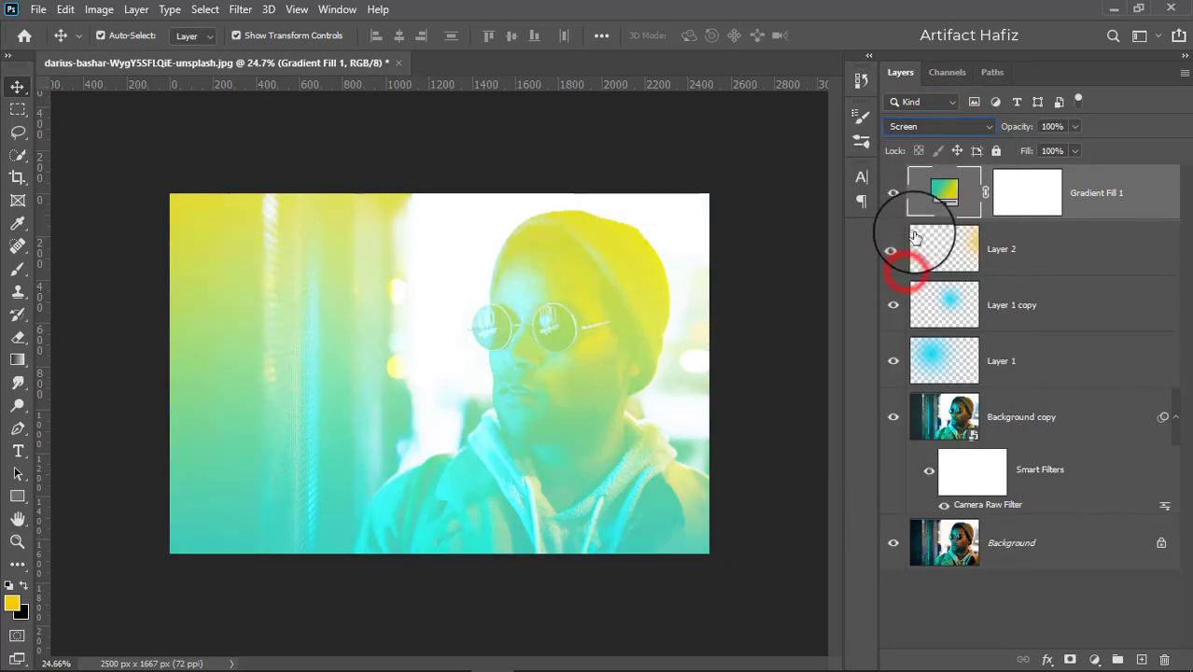
Step: Rotate the gradient angle to about 160 degrees so it runs diagonally
{"action": "double_click", "coordinate": [936, 186]}
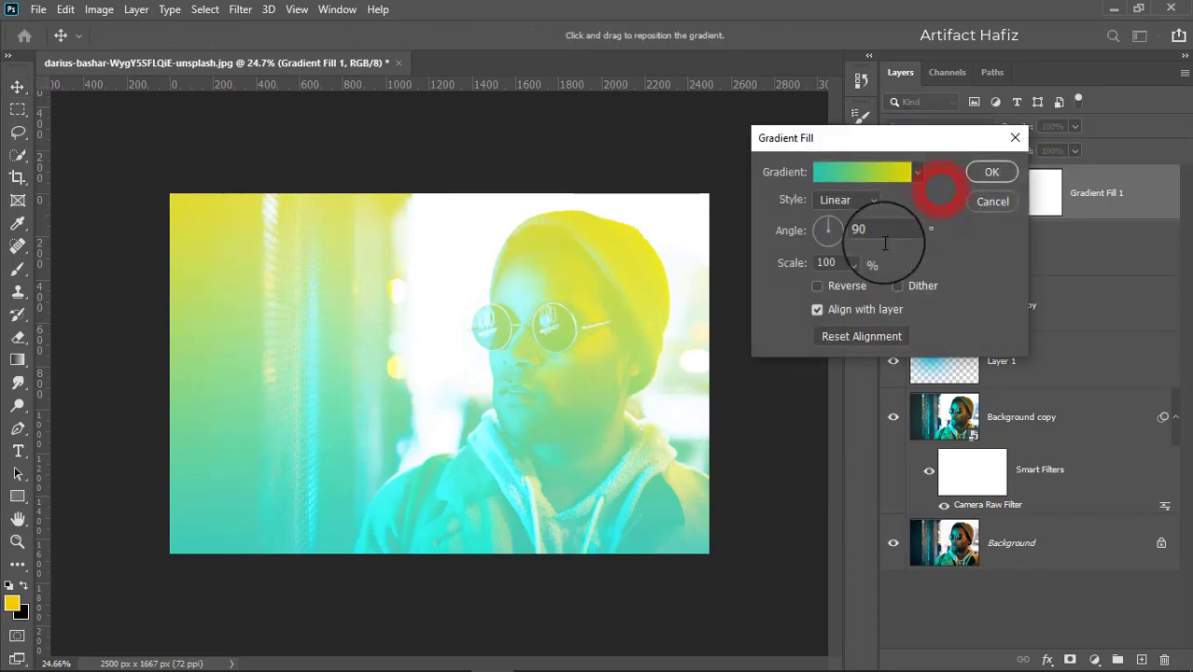
{"action": "left_click", "coordinate": [845, 178]}
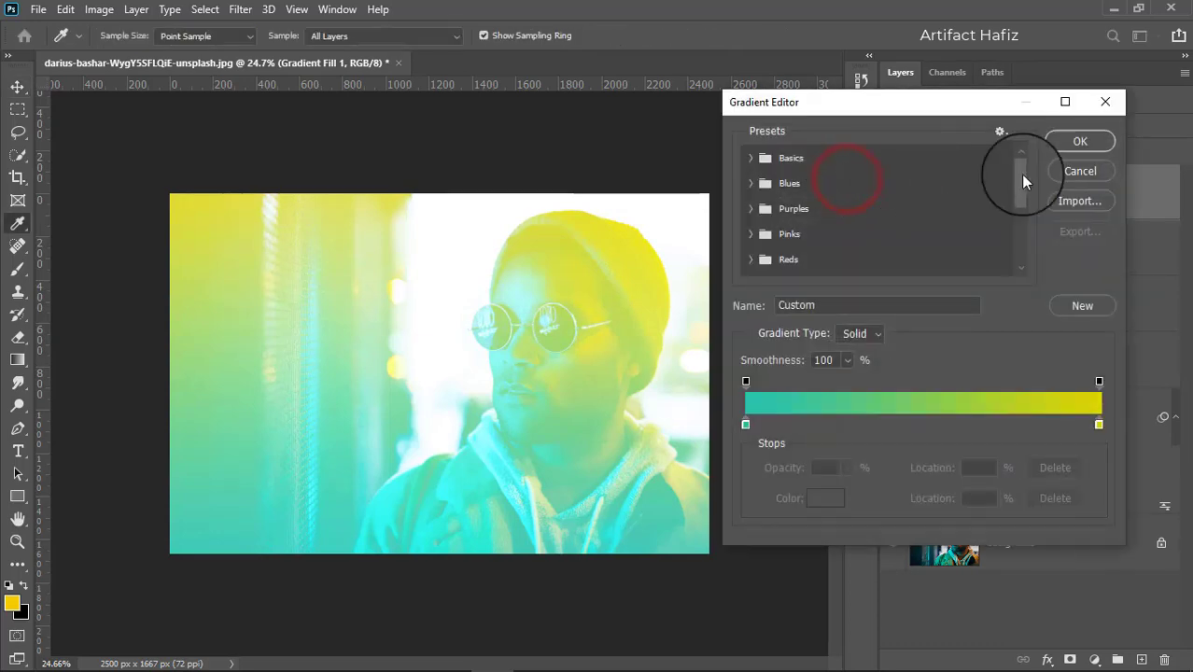
{"action": "left_click", "coordinate": [1067, 173]}
{"action": "left_click", "coordinate": [818, 227]}
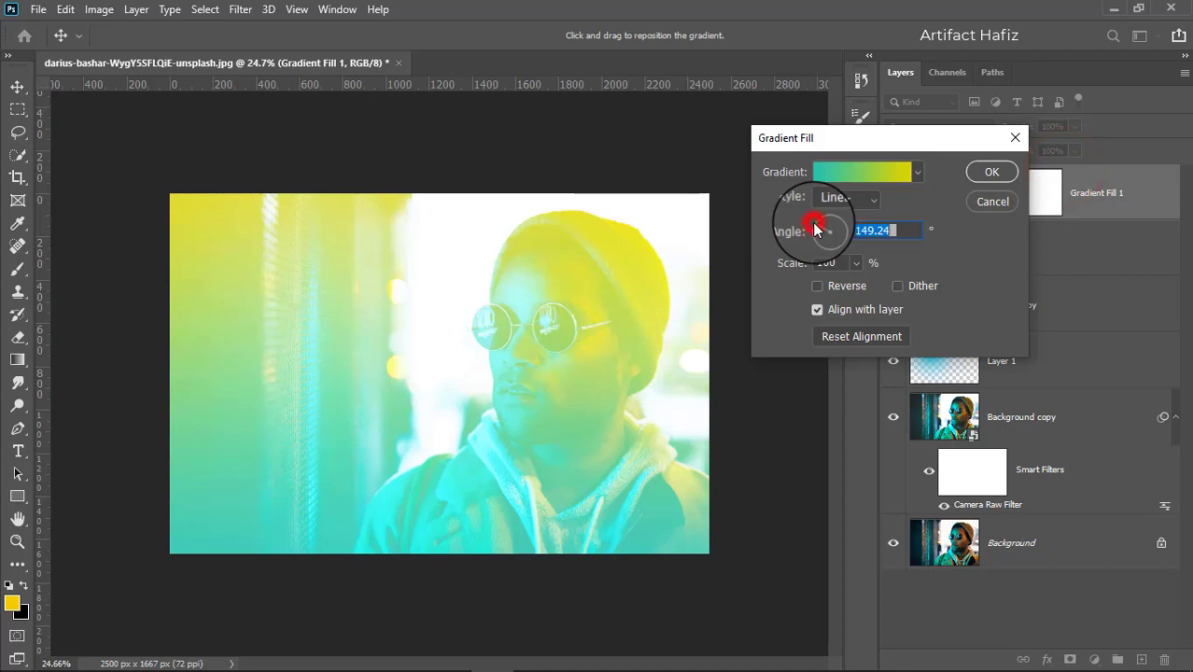
{"action": "left_click", "coordinate": [813, 242]}
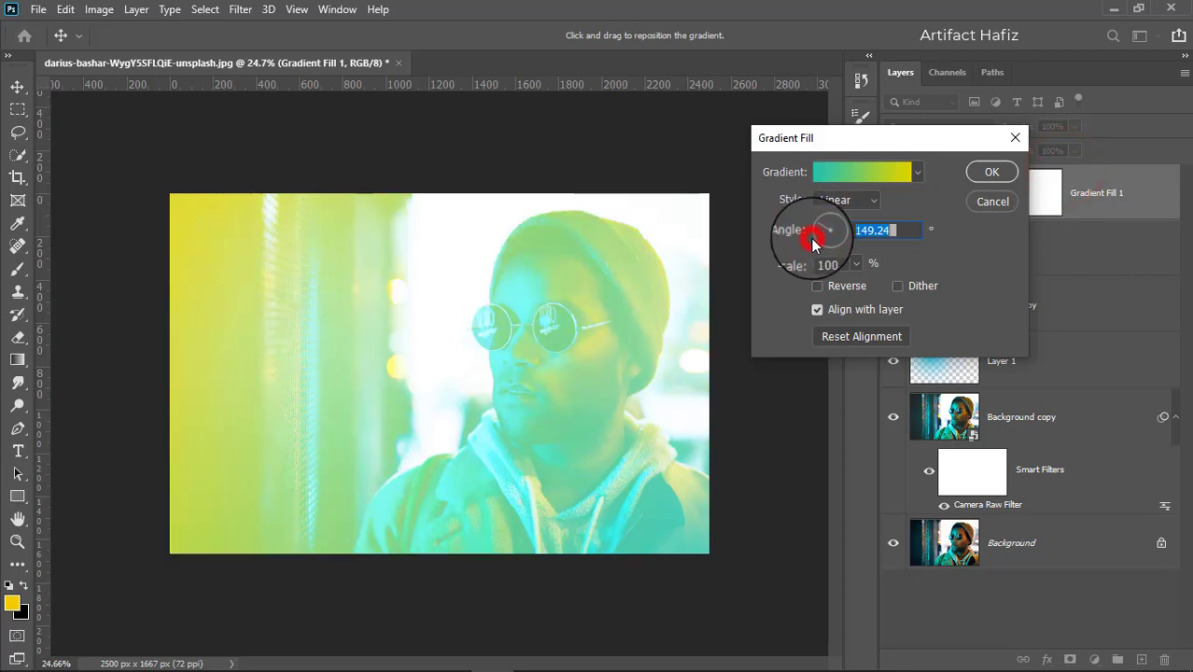
{"action": "left_click_drag", "start_coordinate": [812, 232], "coordinate": [814, 220]}
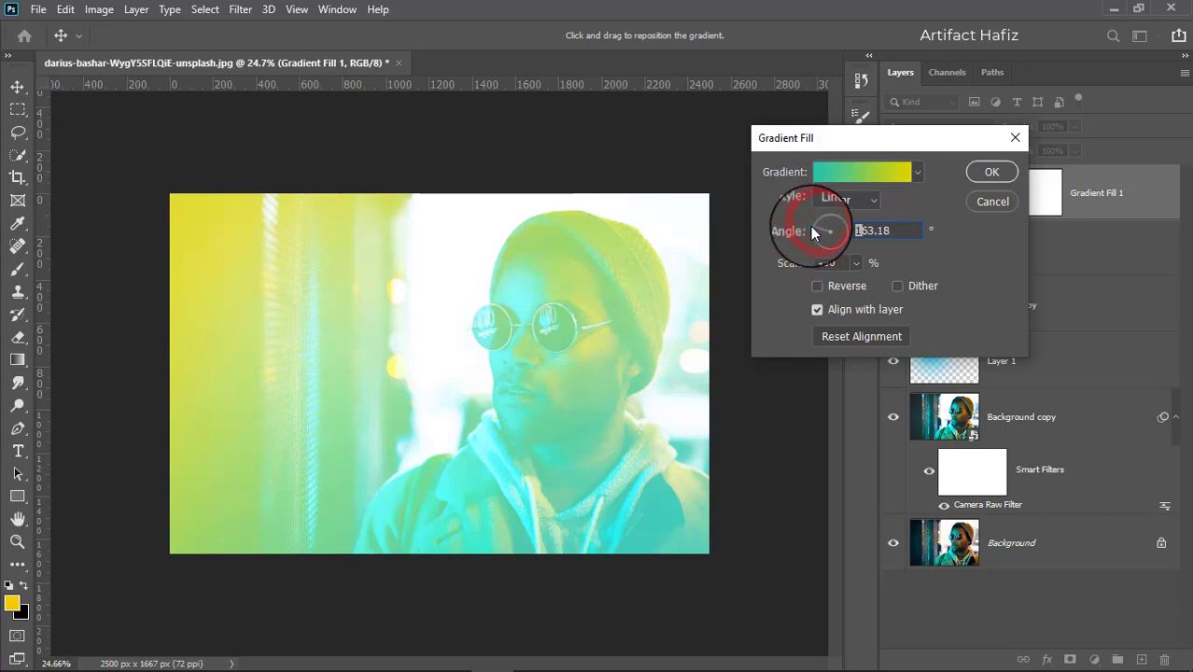
{"action": "mouse_move", "coordinate": [813, 221]}
{"action": "left_mouse_down"}
{"action": "mouse_move", "coordinate": [810, 231]}
{"action": "mouse_move", "coordinate": [845, 233]}
{"action": "left_mouse_up"}
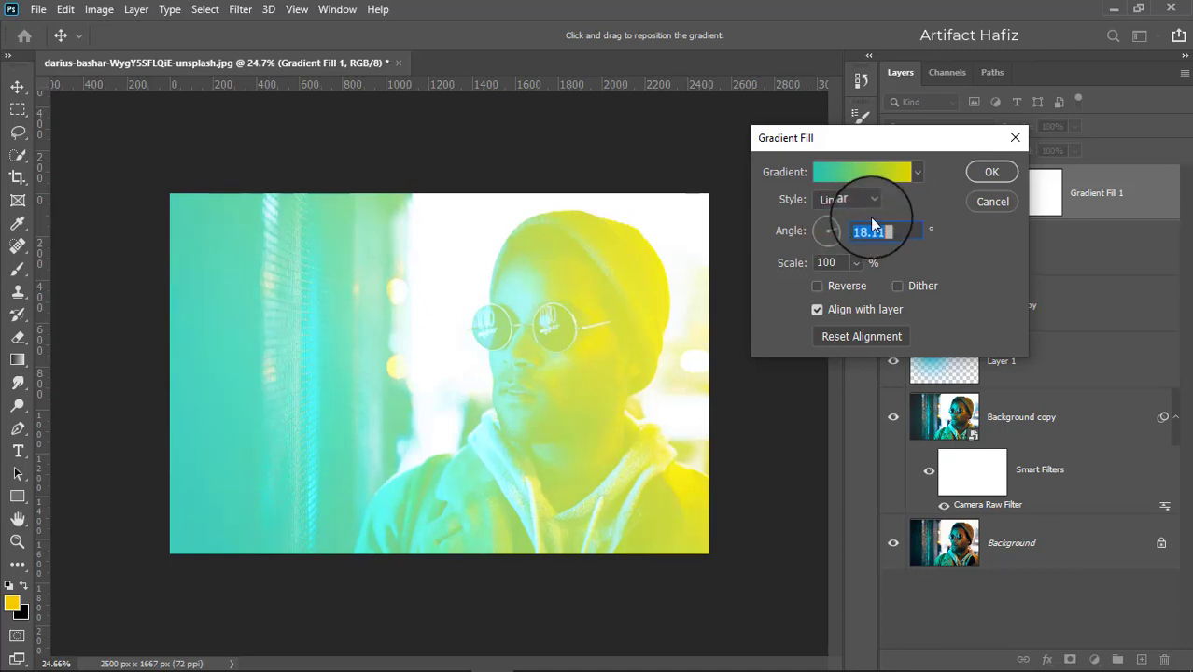
{"action": "left_click", "coordinate": [978, 179]}
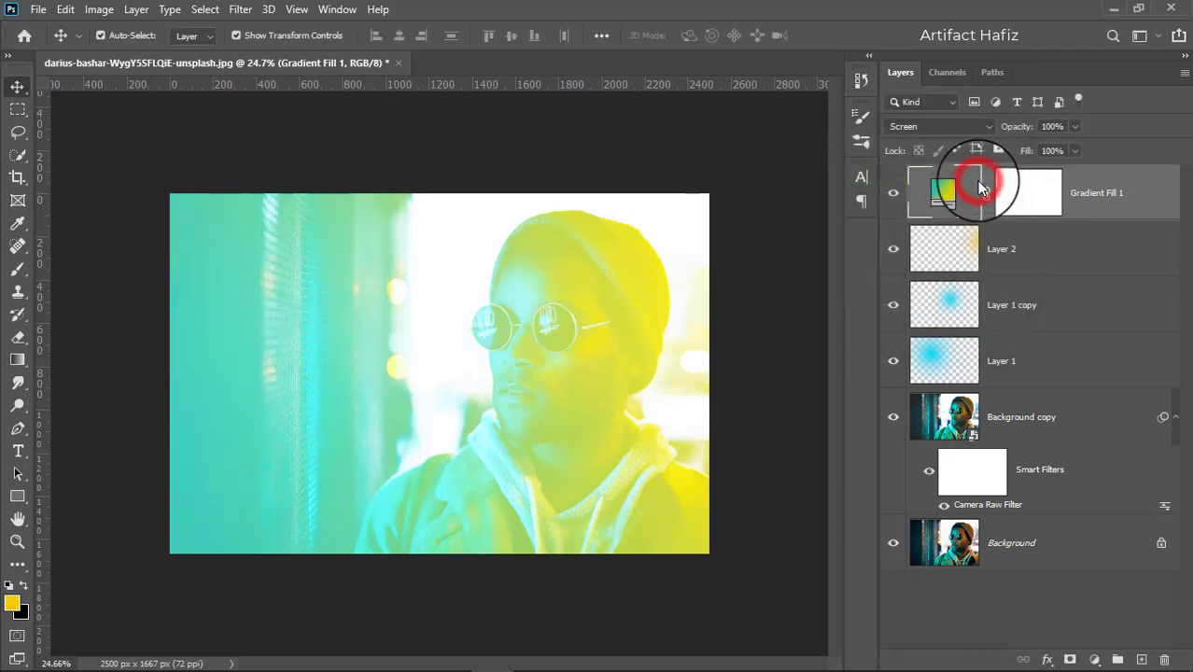
Step: Fade Gradient Fill 1 down to 13% opacity
{"action": "left_click", "coordinate": [1127, 194]}
{"action": "left_click", "coordinate": [1074, 126]}
{"action": "left_click_drag", "start_coordinate": [1071, 147], "coordinate": [1028, 153]}
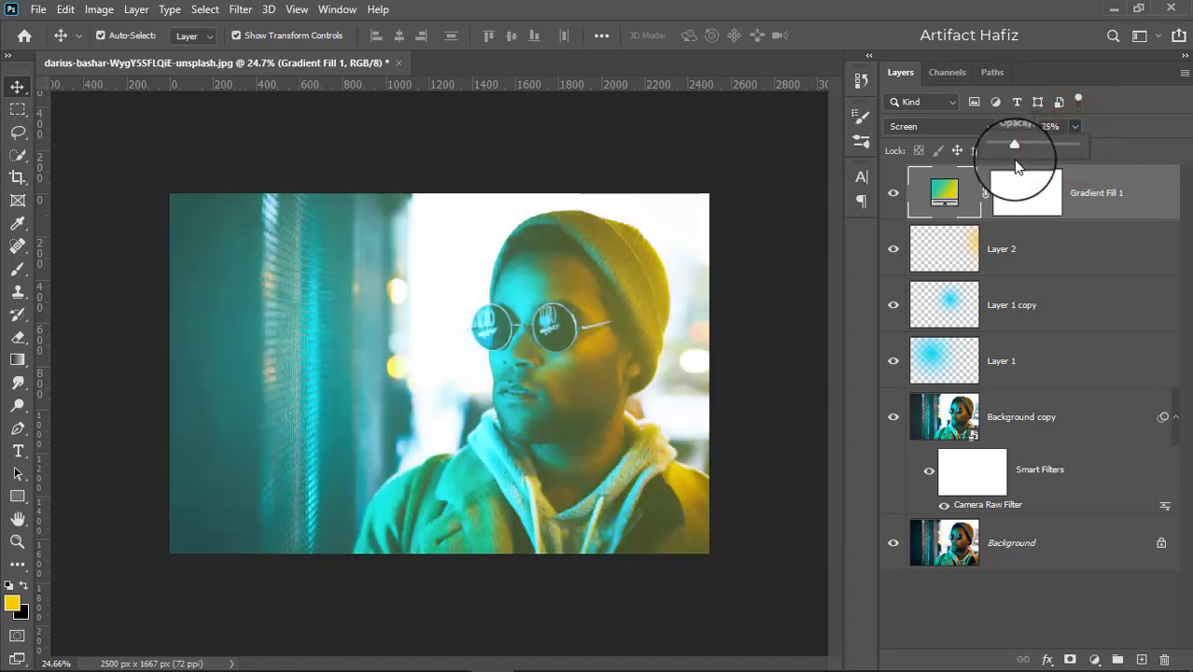
{"action": "mouse_move", "coordinate": [1027, 153]}
{"action": "left_mouse_down"}
{"action": "mouse_move", "coordinate": [990, 168]}
{"action": "mouse_move", "coordinate": [1007, 170]}
{"action": "left_mouse_up"}
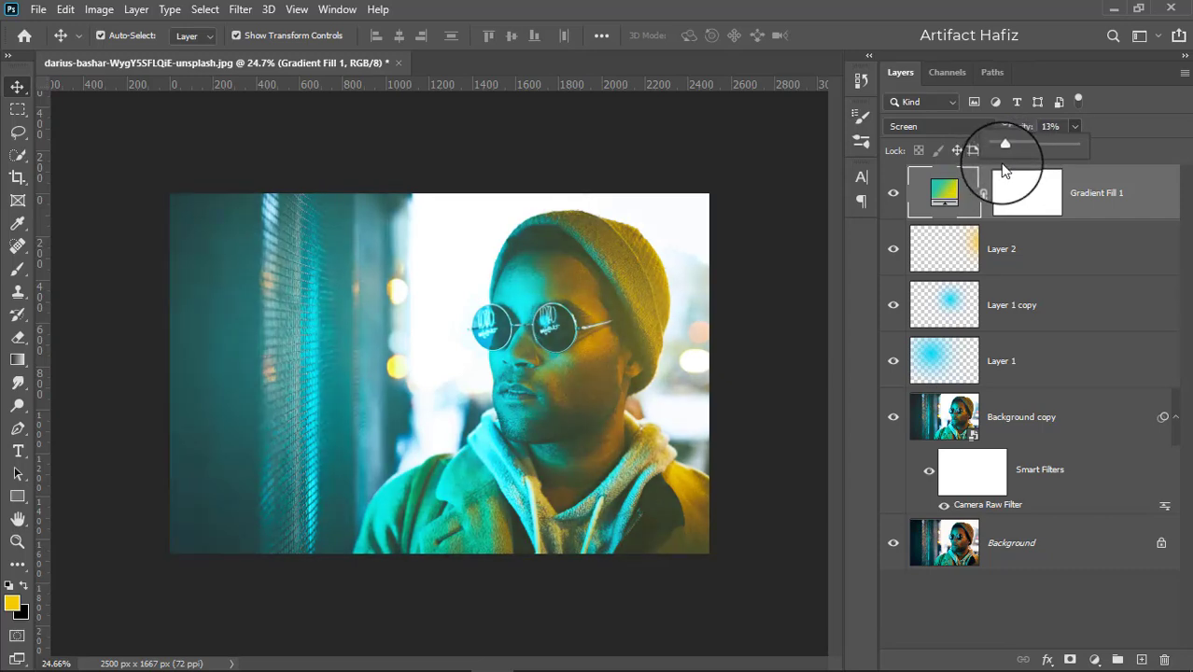
{"action": "left_click", "coordinate": [1110, 189]}
Step: Stamp visible layers into Layer 3, convert it to a smart object, and apply Camera Raw Filter
{"action": "key", "text": "ctrl+alt+shift+e"}
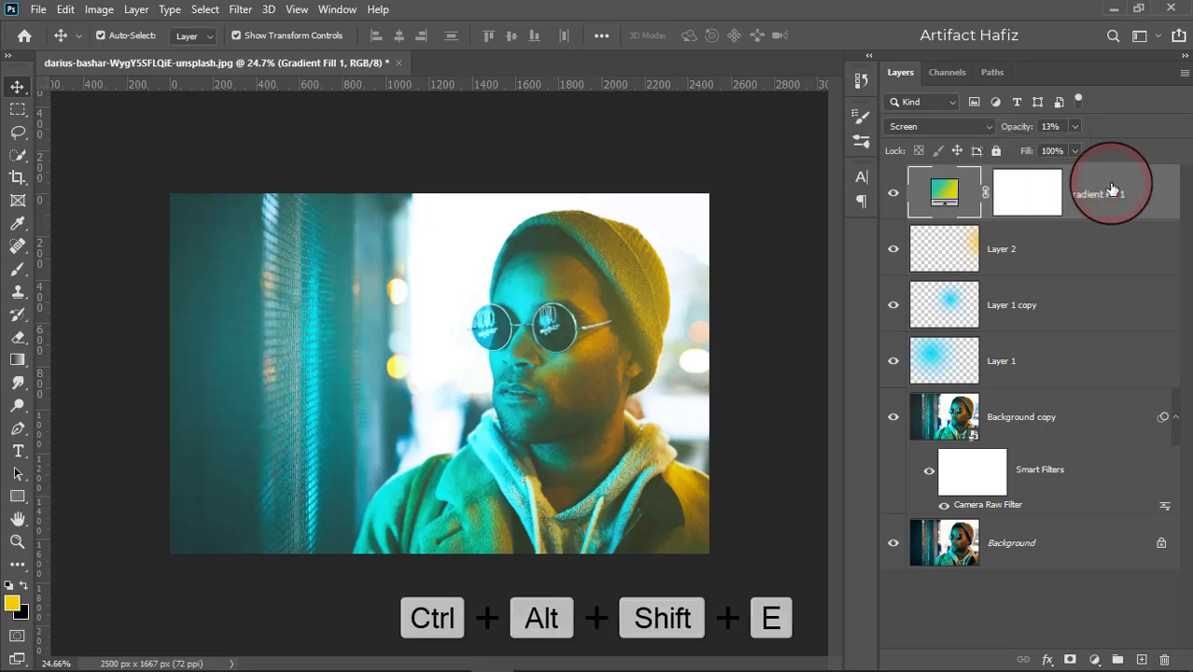
{"action": "left_click", "coordinate": [1075, 187]}
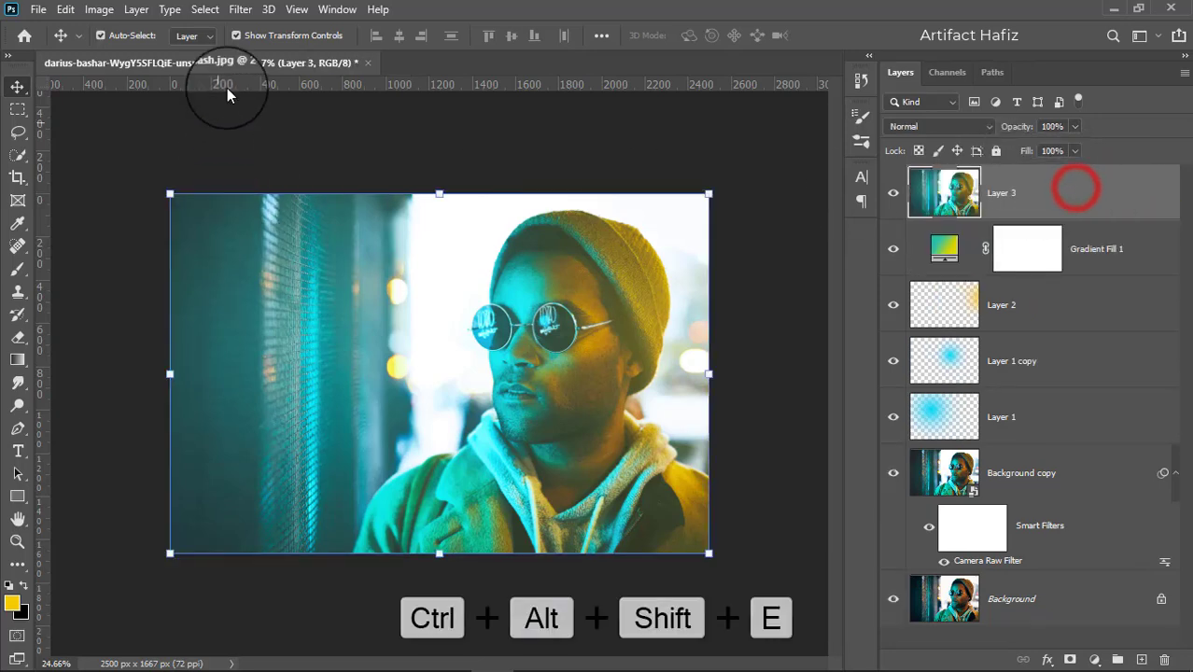
{"action": "left_click", "coordinate": [240, 11]}
{"action": "left_click", "coordinate": [266, 54]}
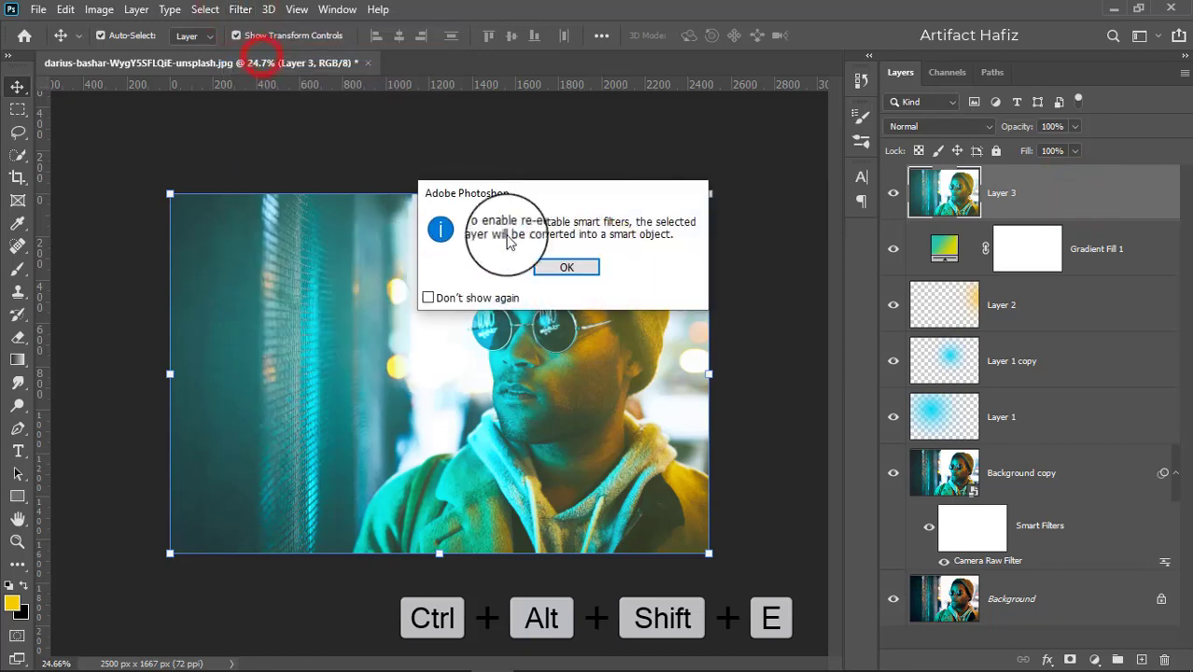
{"action": "left_click", "coordinate": [563, 269]}
{"action": "left_click", "coordinate": [239, 9]}
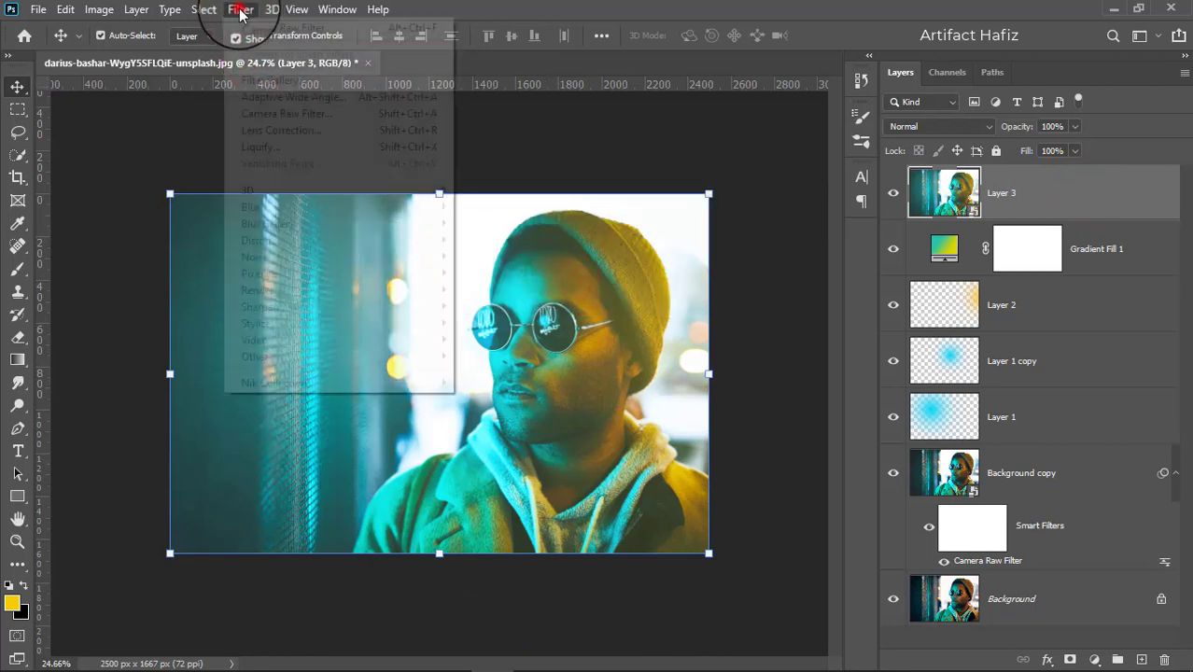
{"action": "left_click", "coordinate": [297, 114]}
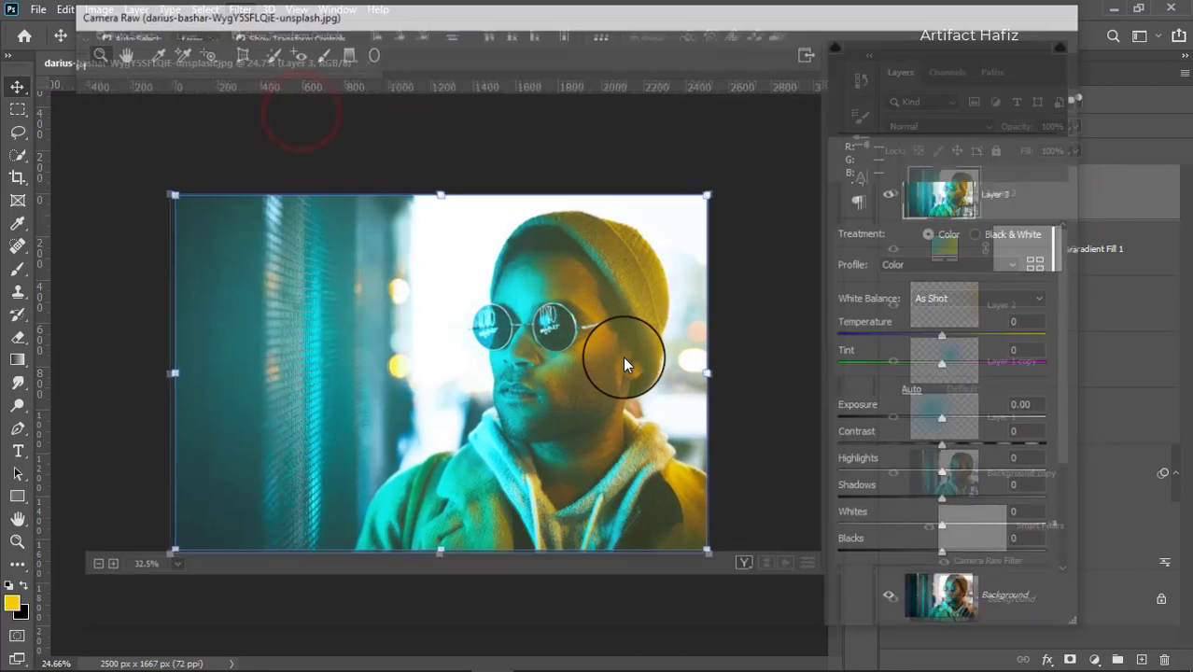
Step: Set Contrast +22, Shadows +13, Blacks −13, Clarity +8 and Texture −2 in Camera Raw
{"action": "scroll", "coordinate": [849, 392], "scroll_direction": "down", "scroll_amount": 2}
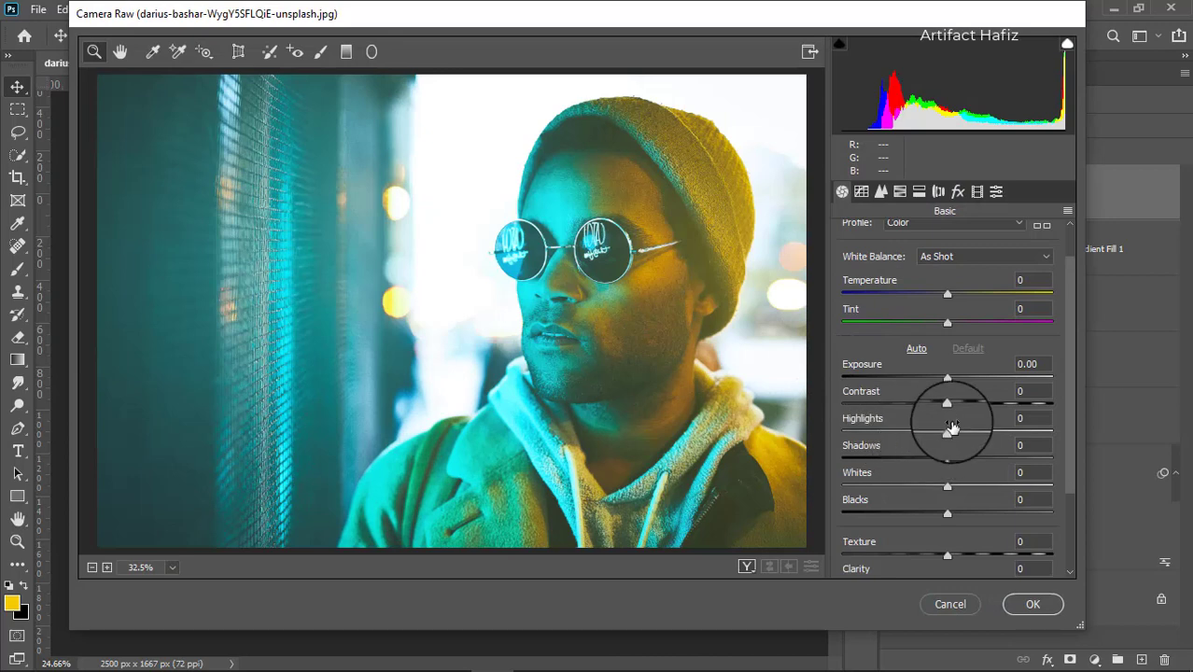
{"action": "left_click_drag", "start_coordinate": [946, 408], "coordinate": [970, 403]}
{"action": "scroll", "coordinate": [969, 471], "scroll_direction": "down", "scroll_amount": 3}
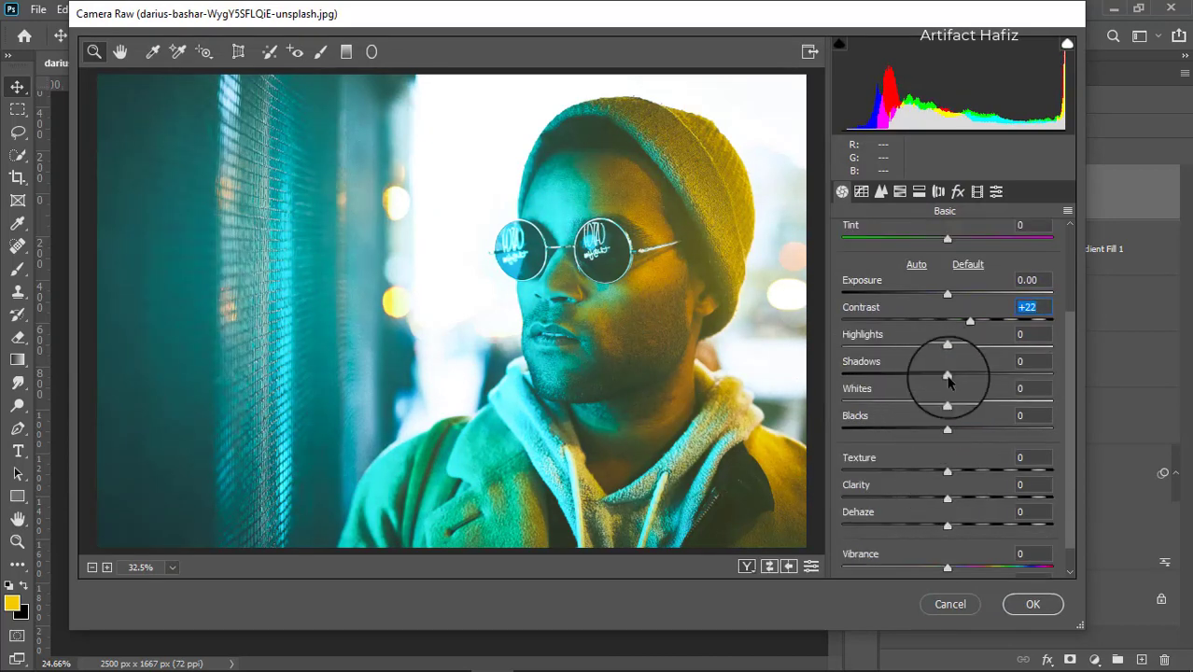
{"action": "mouse_move", "coordinate": [946, 377]}
{"action": "left_mouse_down"}
{"action": "mouse_move", "coordinate": [912, 381]}
{"action": "mouse_move", "coordinate": [961, 375]}
{"action": "left_mouse_up"}
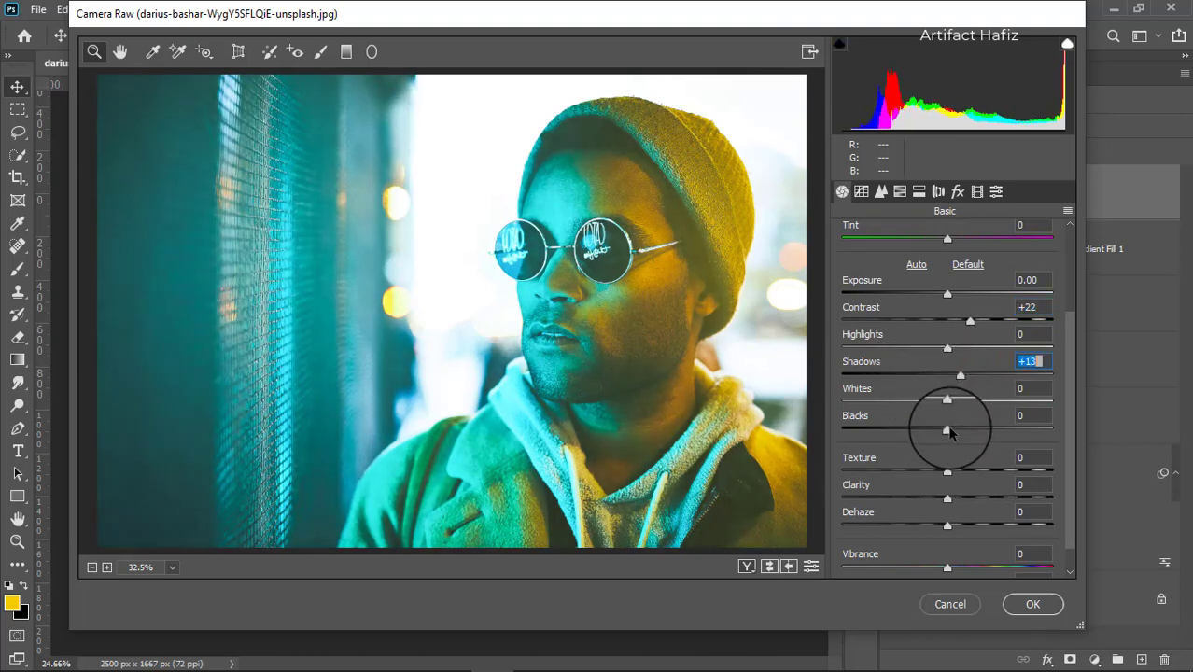
{"action": "left_click_drag", "start_coordinate": [947, 430], "coordinate": [901, 443]}
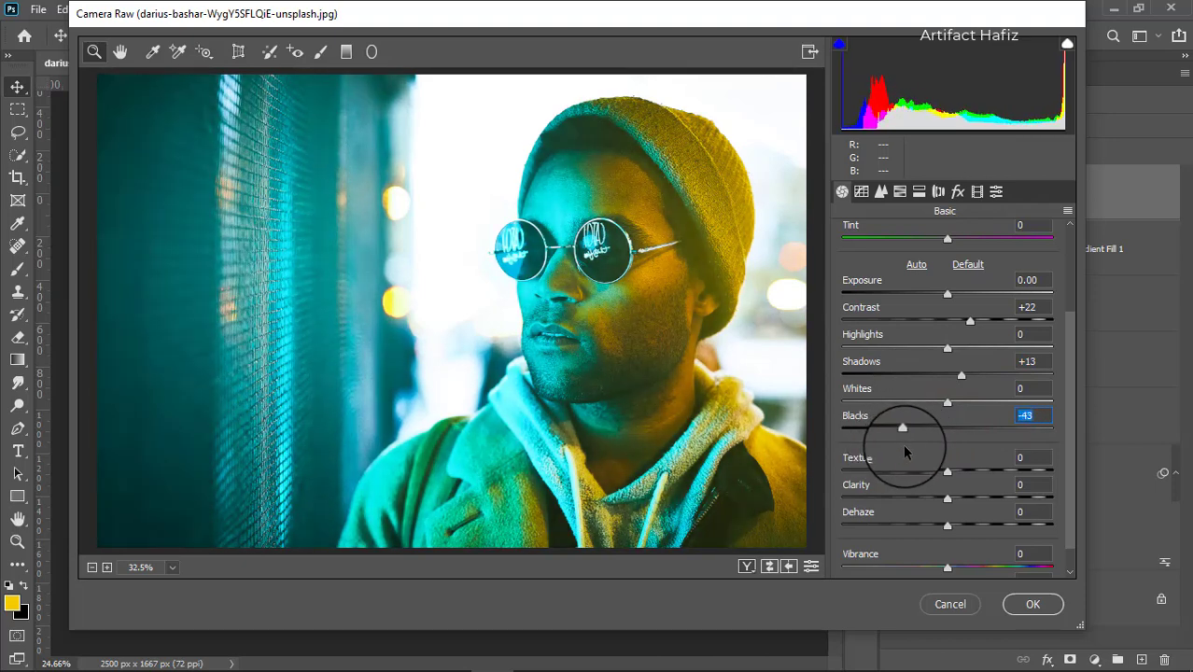
{"action": "left_click_drag", "start_coordinate": [949, 498], "coordinate": [951, 499]}
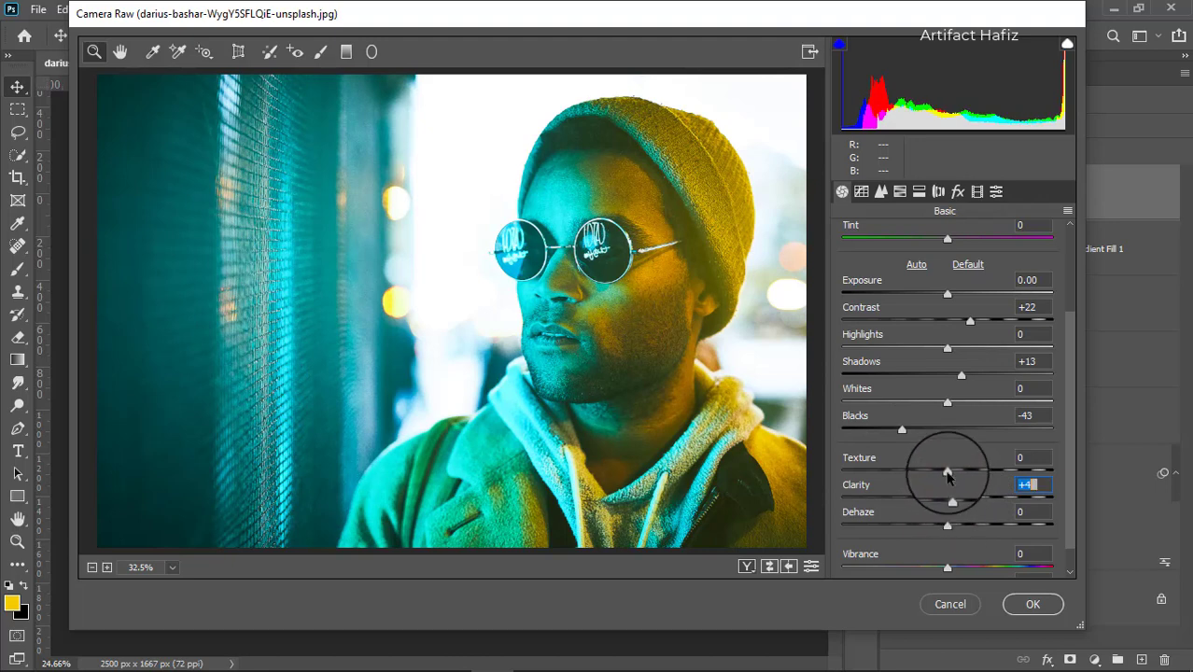
{"action": "left_click_drag", "start_coordinate": [902, 428], "coordinate": [933, 428]}
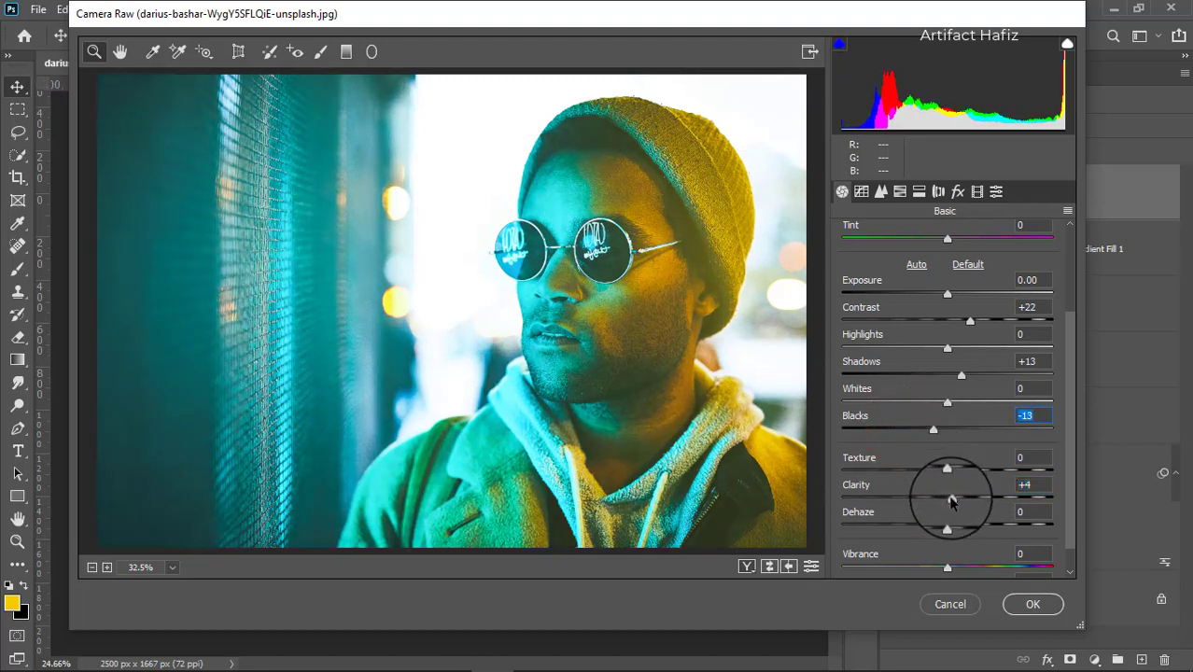
{"action": "mouse_move", "coordinate": [946, 493]}
{"action": "left_mouse_down"}
{"action": "mouse_move", "coordinate": [973, 504]}
{"action": "mouse_move", "coordinate": [955, 511]}
{"action": "left_mouse_up"}
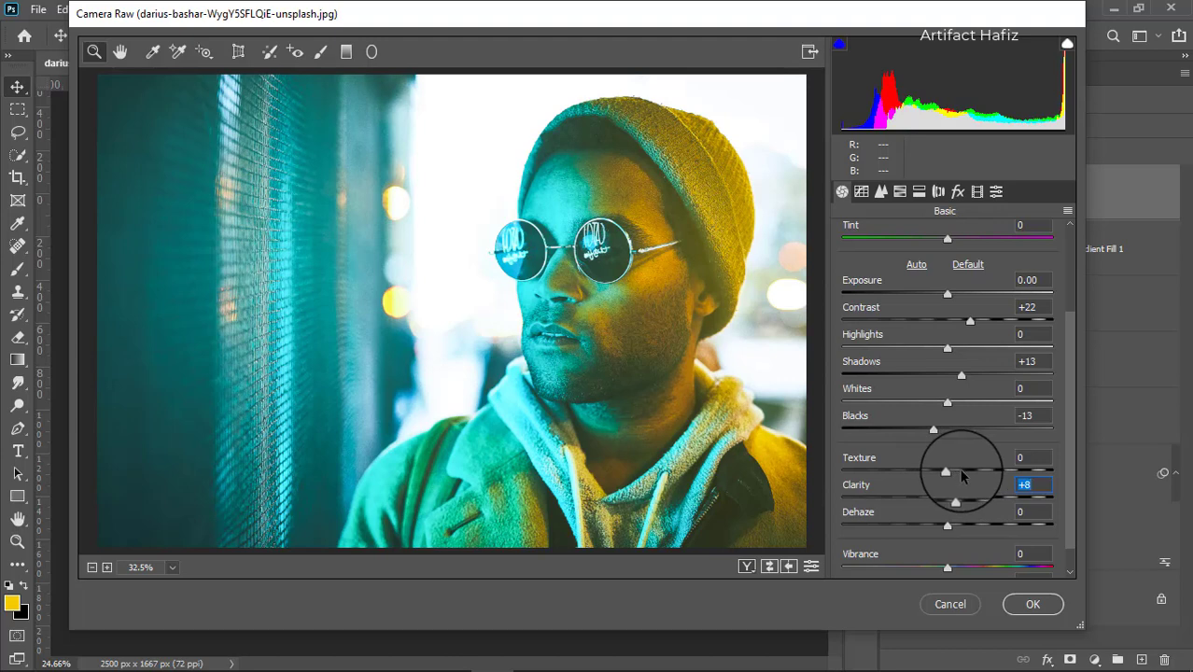
{"action": "left_click_drag", "start_coordinate": [945, 474], "coordinate": [920, 488]}
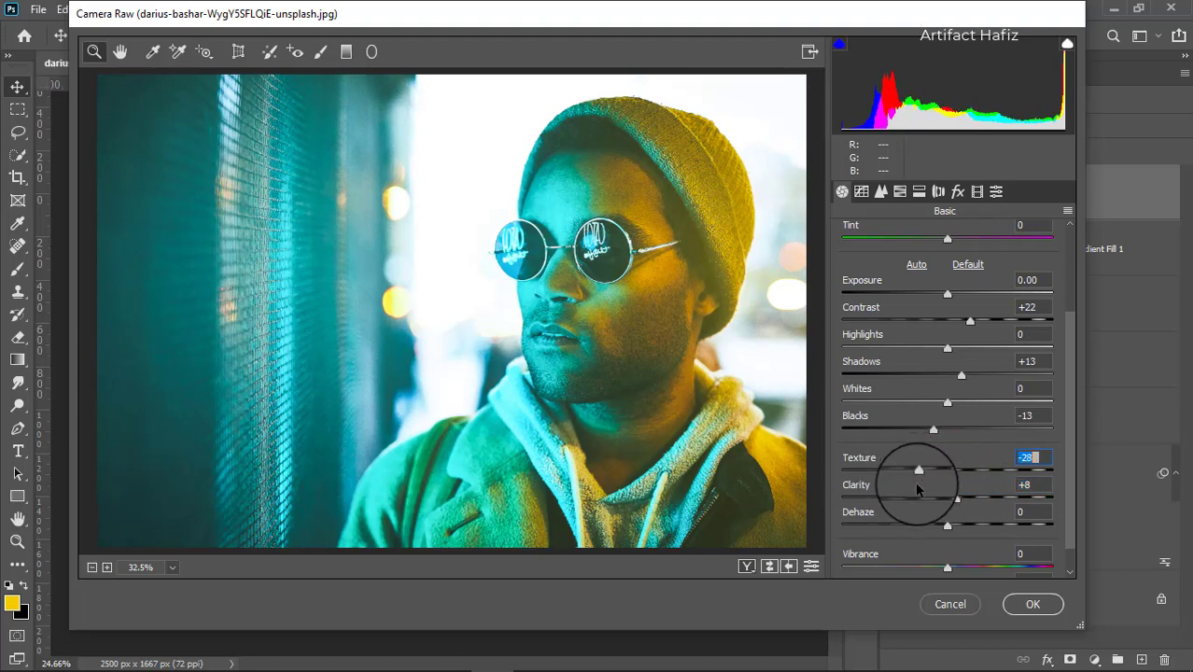
{"action": "left_click_drag", "start_coordinate": [919, 488], "coordinate": [944, 491]}
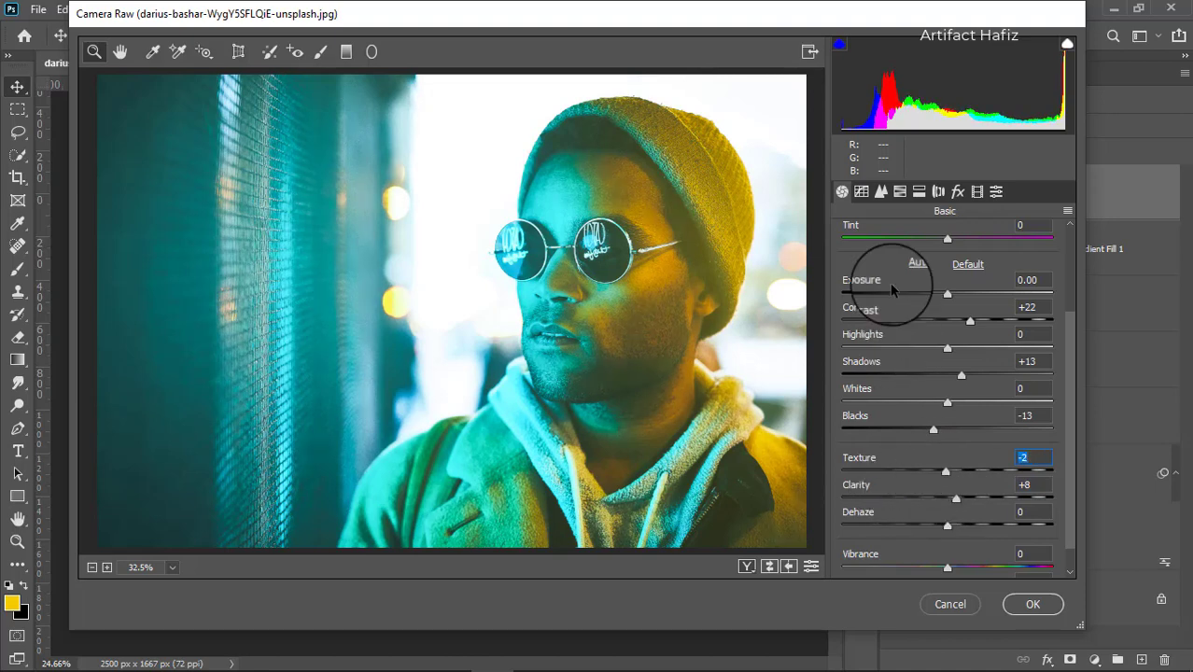
{"action": "left_click", "coordinate": [880, 192]}
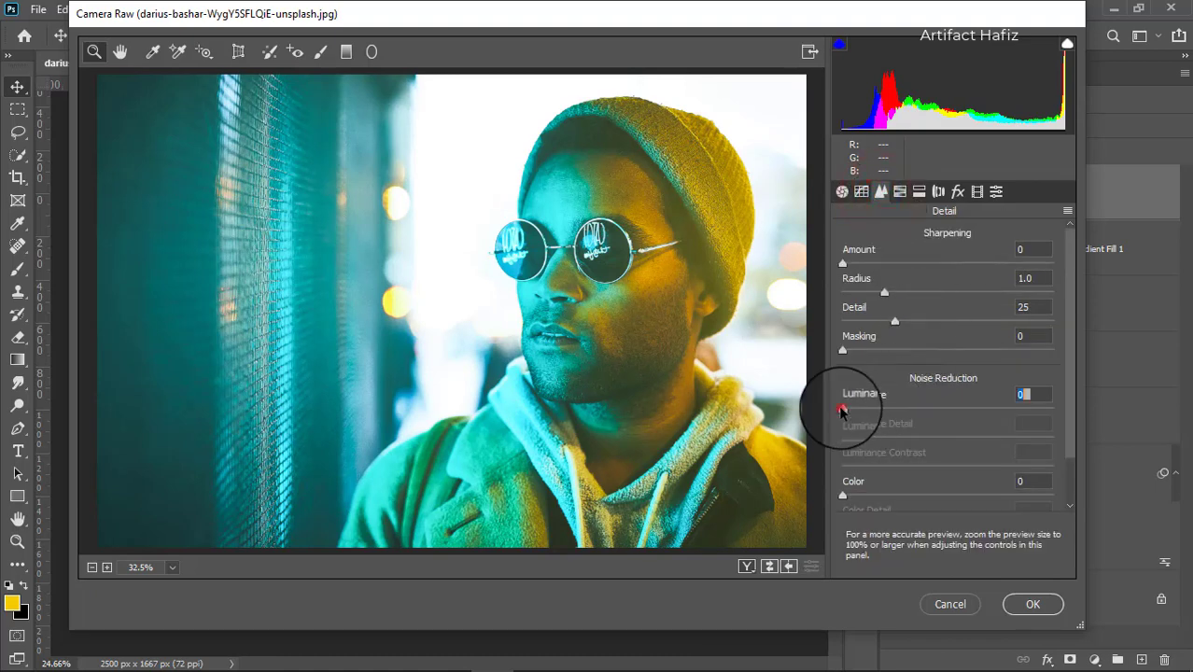
Step: Set Luminance noise reduction to 26 and Vibrance to +36
{"action": "mouse_move", "coordinate": [842, 411]}
{"action": "left_mouse_down"}
{"action": "mouse_move", "coordinate": [997, 421]}
{"action": "mouse_move", "coordinate": [880, 429]}
{"action": "mouse_move", "coordinate": [894, 435]}
{"action": "left_mouse_up"}
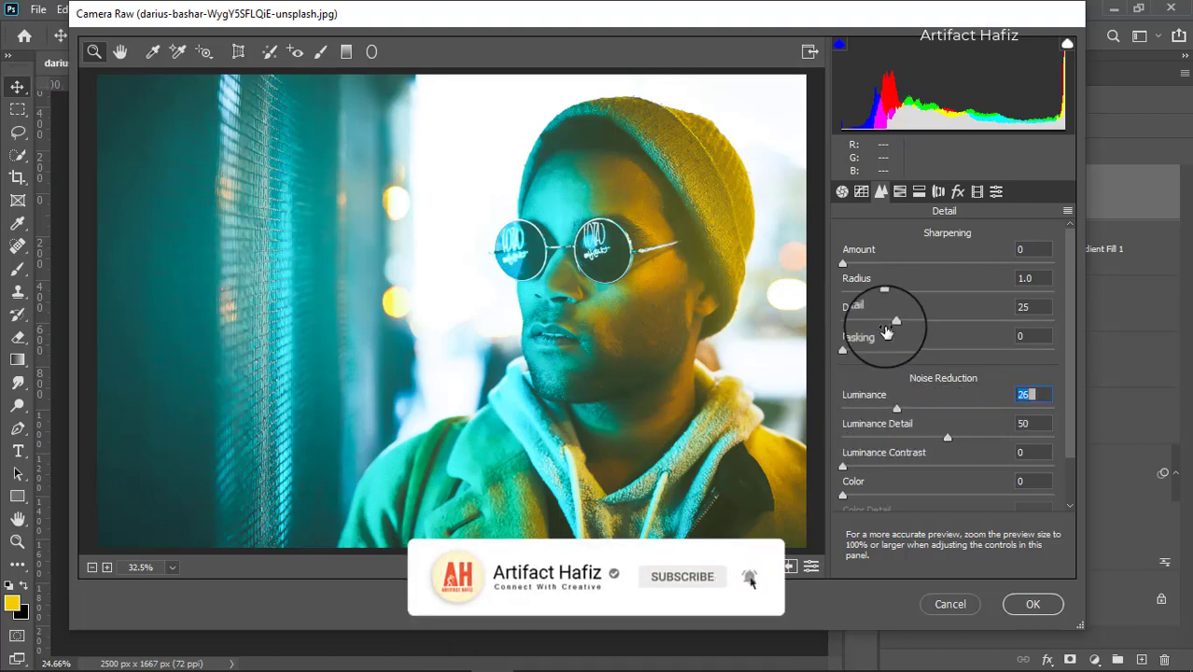
{"action": "left_click", "coordinate": [842, 192]}
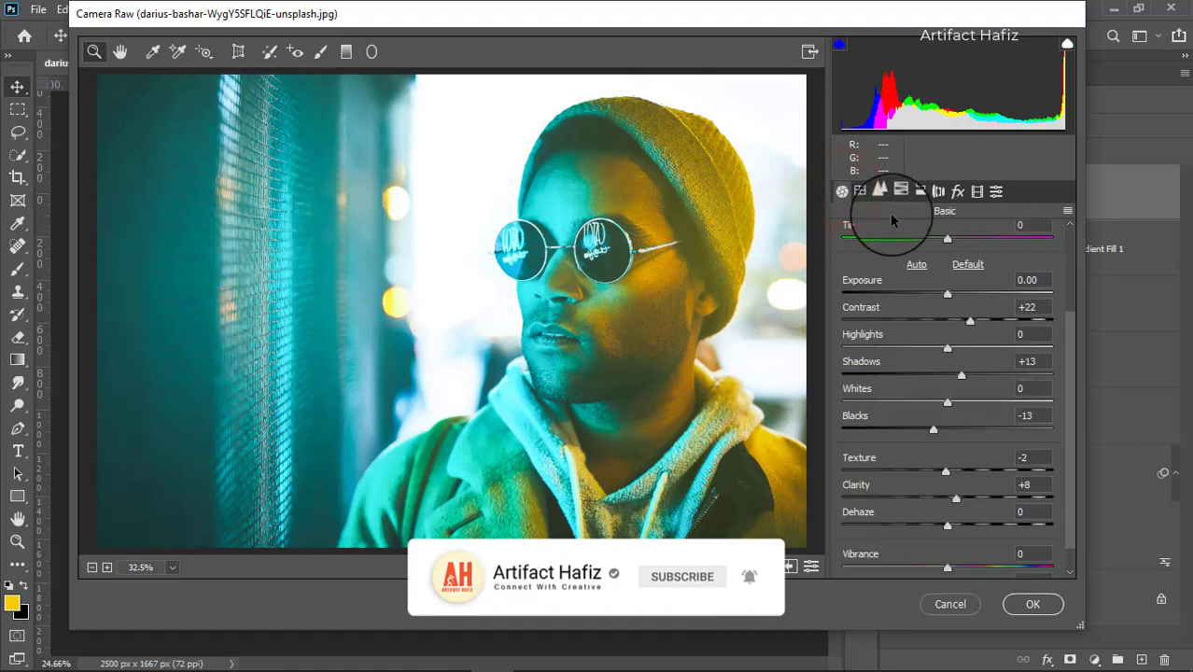
{"action": "mouse_move", "coordinate": [947, 536]}
{"action": "left_mouse_down"}
{"action": "mouse_move", "coordinate": [1000, 538]}
{"action": "mouse_move", "coordinate": [986, 541]}
{"action": "left_mouse_up"}
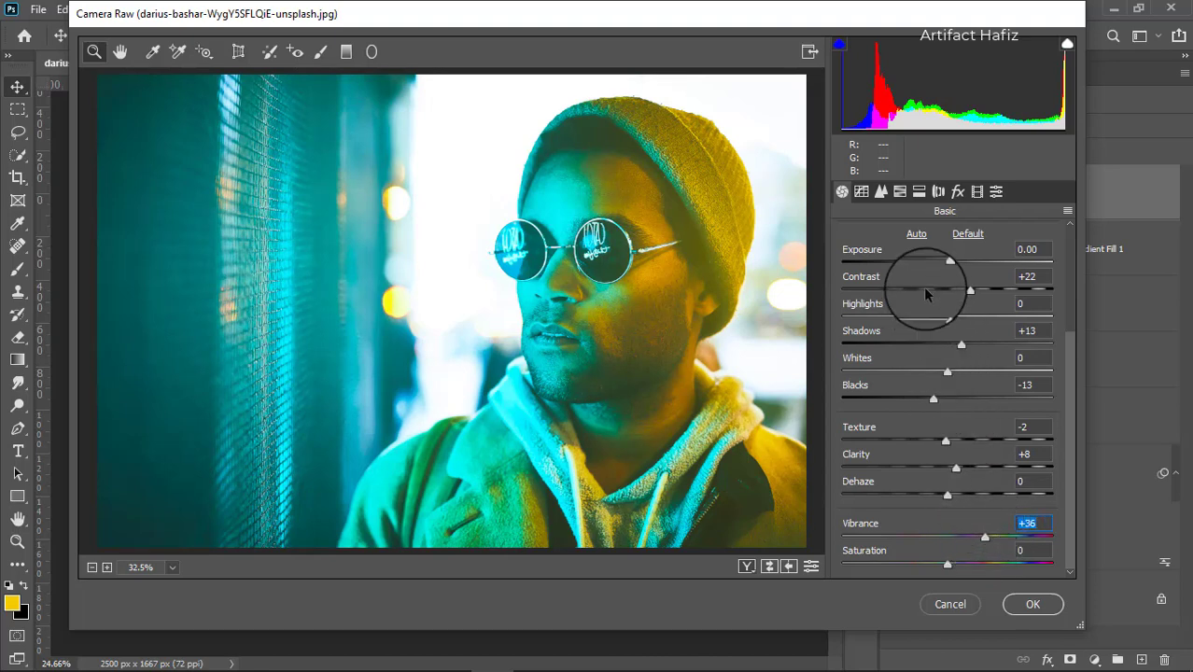
Step: Split-tone shadows to hue 248/saturation 68 and highlights to hue 360/saturation 40, then apply
{"action": "left_click", "coordinate": [919, 193]}
{"action": "left_click_drag", "start_coordinate": [848, 427], "coordinate": [921, 426]}
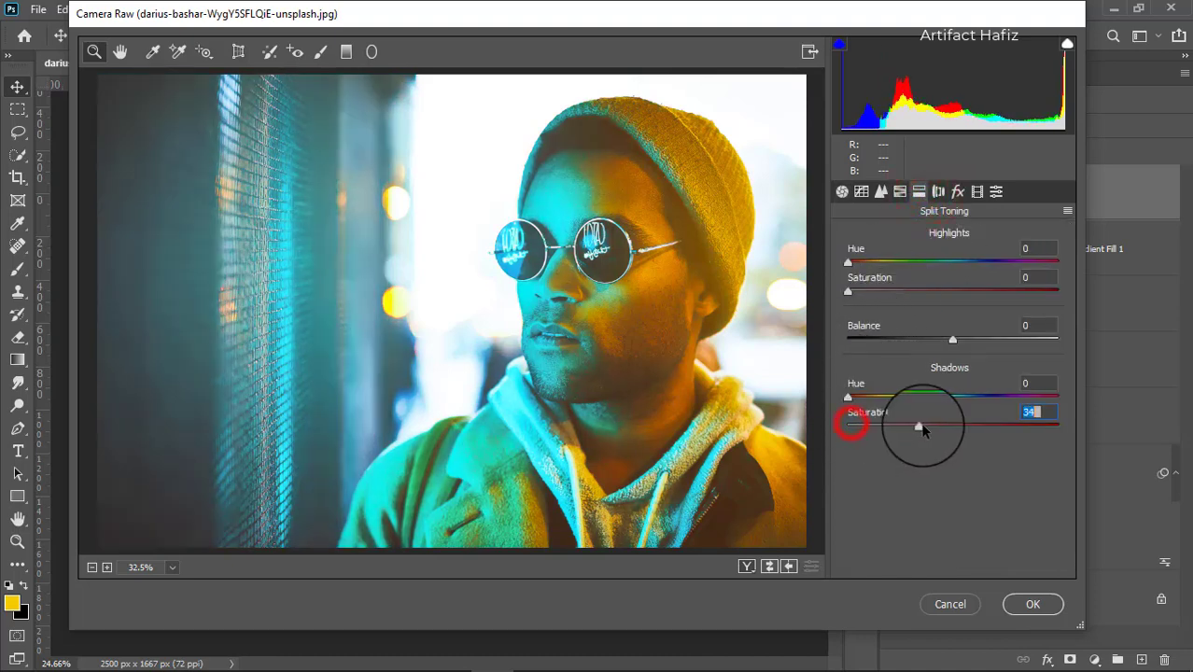
{"action": "left_click_drag", "start_coordinate": [848, 394], "coordinate": [991, 398]}
{"action": "mouse_move", "coordinate": [920, 426]}
{"action": "left_mouse_down"}
{"action": "mouse_move", "coordinate": [1005, 428]}
{"action": "mouse_move", "coordinate": [984, 433]}
{"action": "mouse_move", "coordinate": [993, 437]}
{"action": "left_mouse_up"}
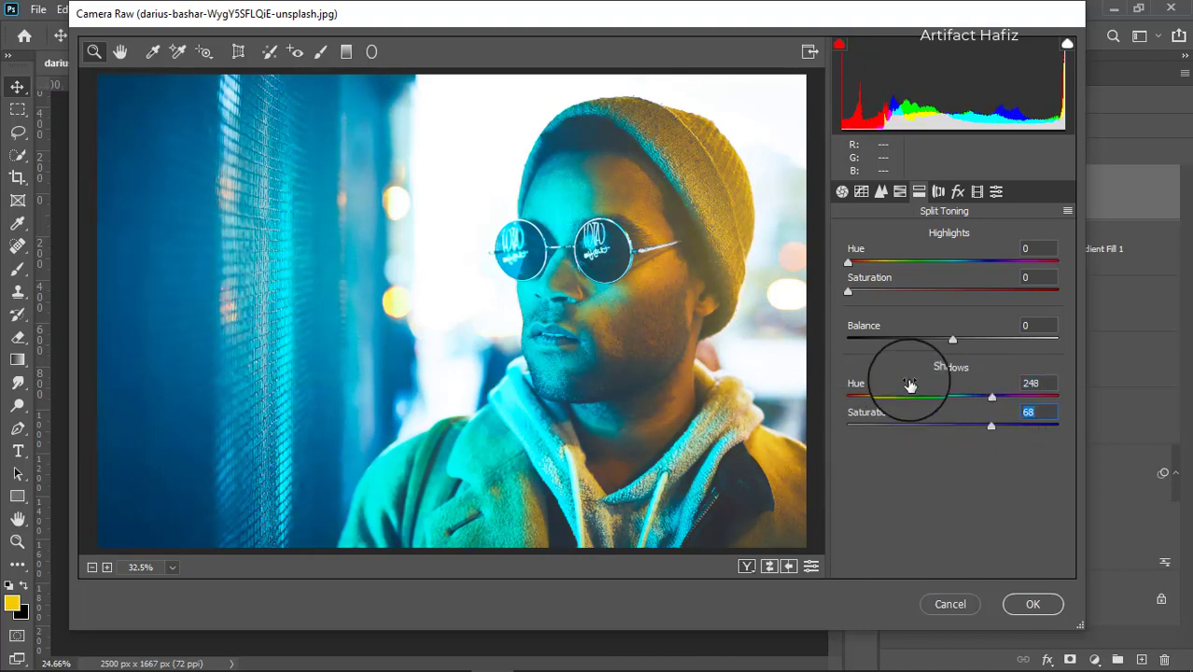
{"action": "left_click_drag", "start_coordinate": [848, 292], "coordinate": [930, 291]}
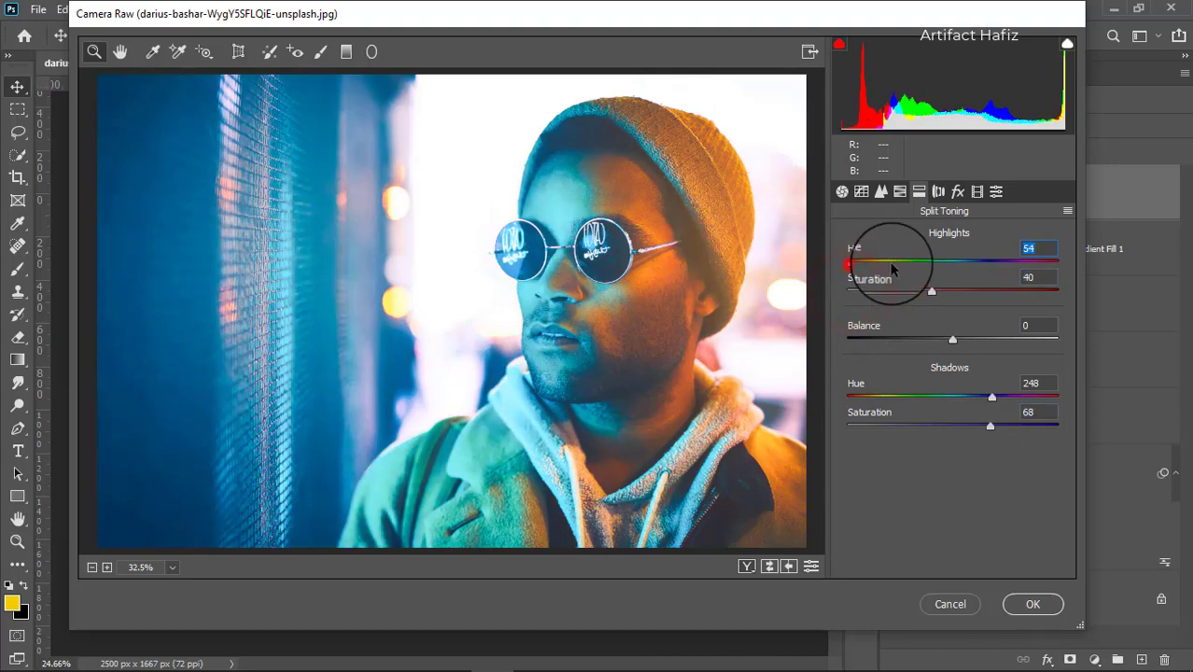
{"action": "left_click_drag", "start_coordinate": [853, 266], "coordinate": [1068, 271]}
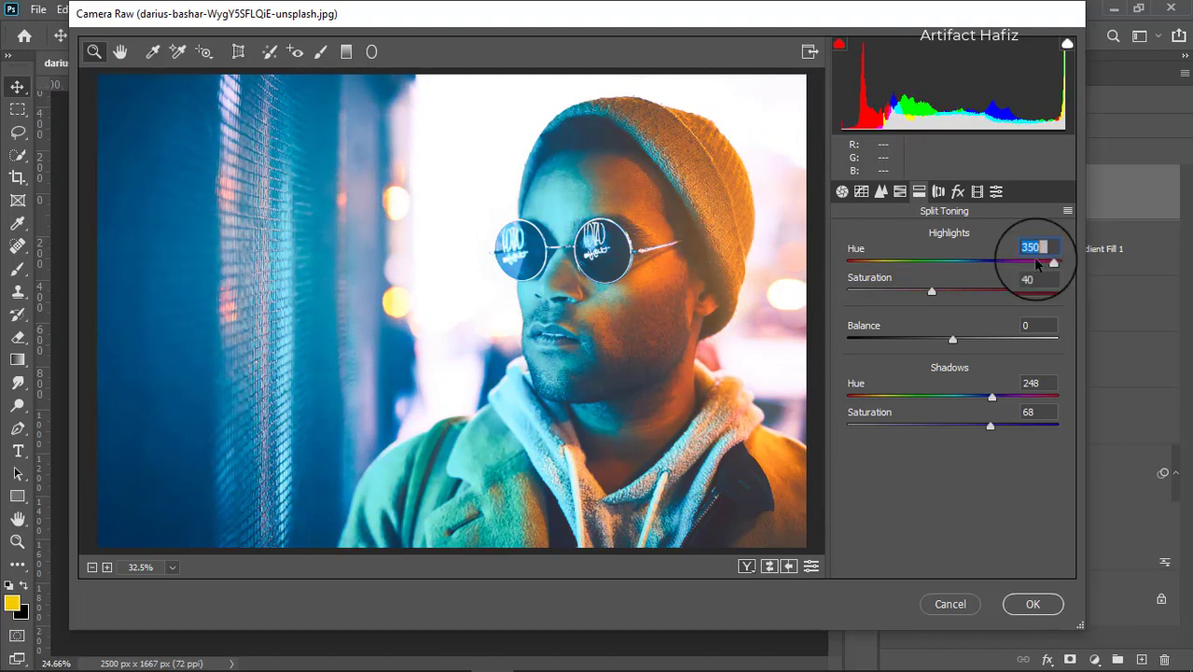
{"action": "mouse_move", "coordinate": [1065, 265]}
{"action": "left_mouse_down"}
{"action": "mouse_move", "coordinate": [937, 274]}
{"action": "mouse_move", "coordinate": [1061, 277]}
{"action": "mouse_move", "coordinate": [791, 276]}
{"action": "mouse_move", "coordinate": [1107, 287]}
{"action": "left_mouse_up"}
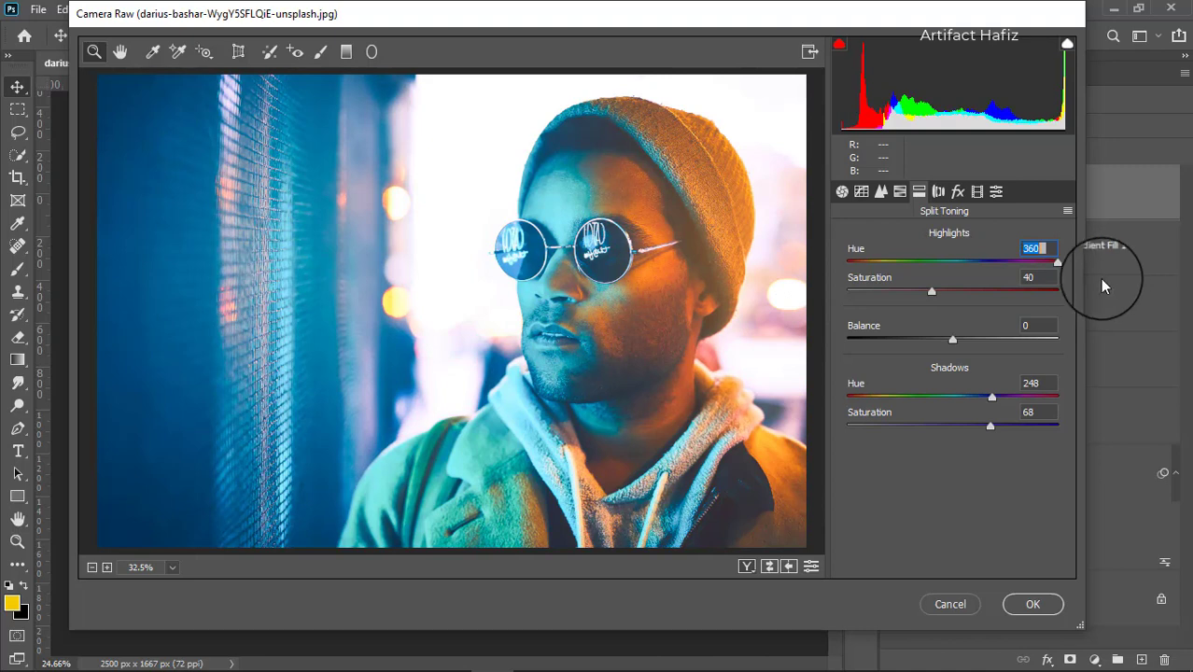
{"action": "left_click", "coordinate": [1017, 597]}
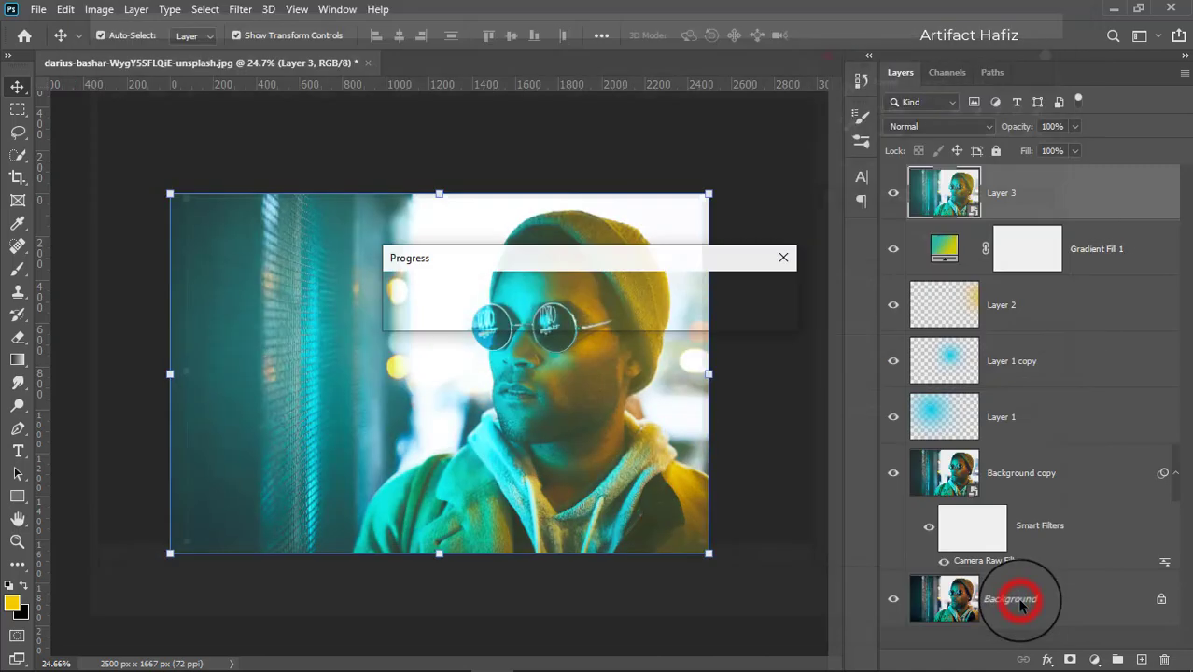
Step: Toggle Layer 3 on and off to compare, then set its opacity to 48%
{"action": "left_click", "coordinate": [893, 193]}
{"action": "left_click", "coordinate": [893, 193]}
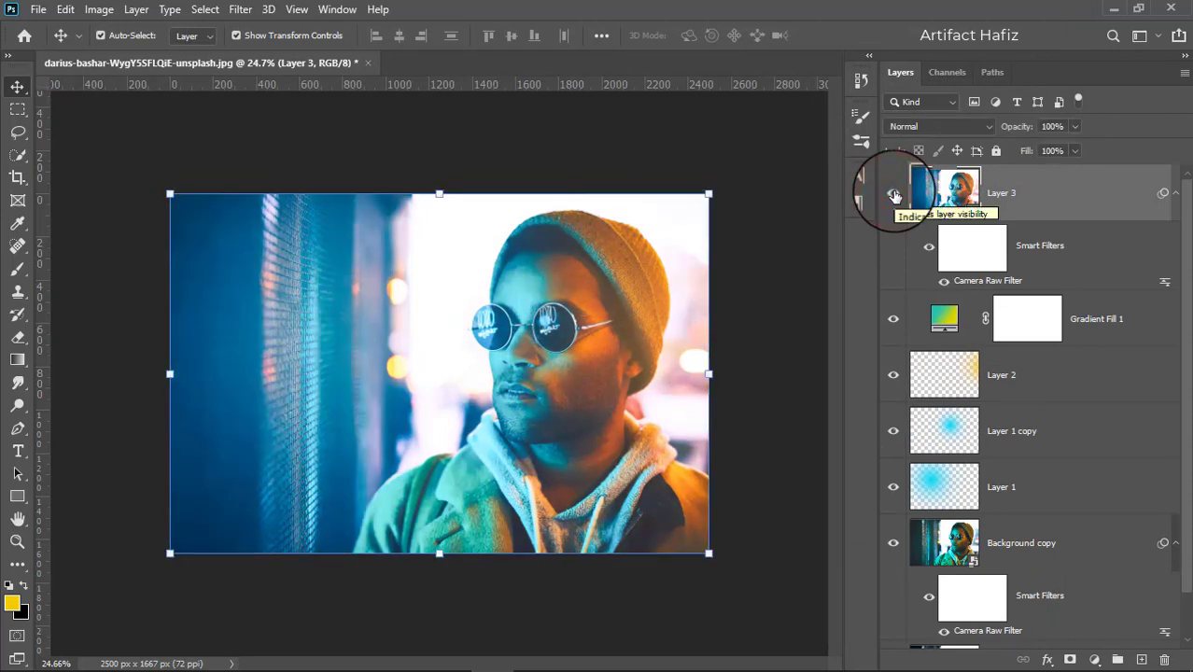
{"action": "left_click", "coordinate": [893, 194]}
{"action": "left_click", "coordinate": [893, 194]}
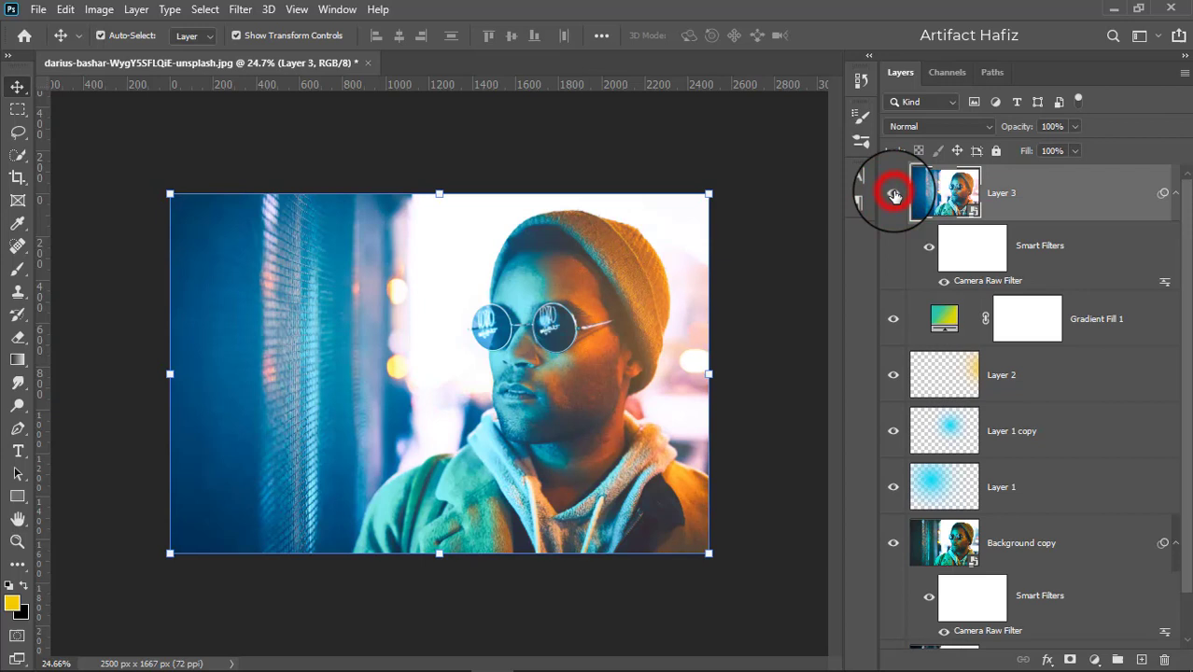
{"action": "left_click", "coordinate": [1045, 190]}
{"action": "left_click", "coordinate": [1075, 125]}
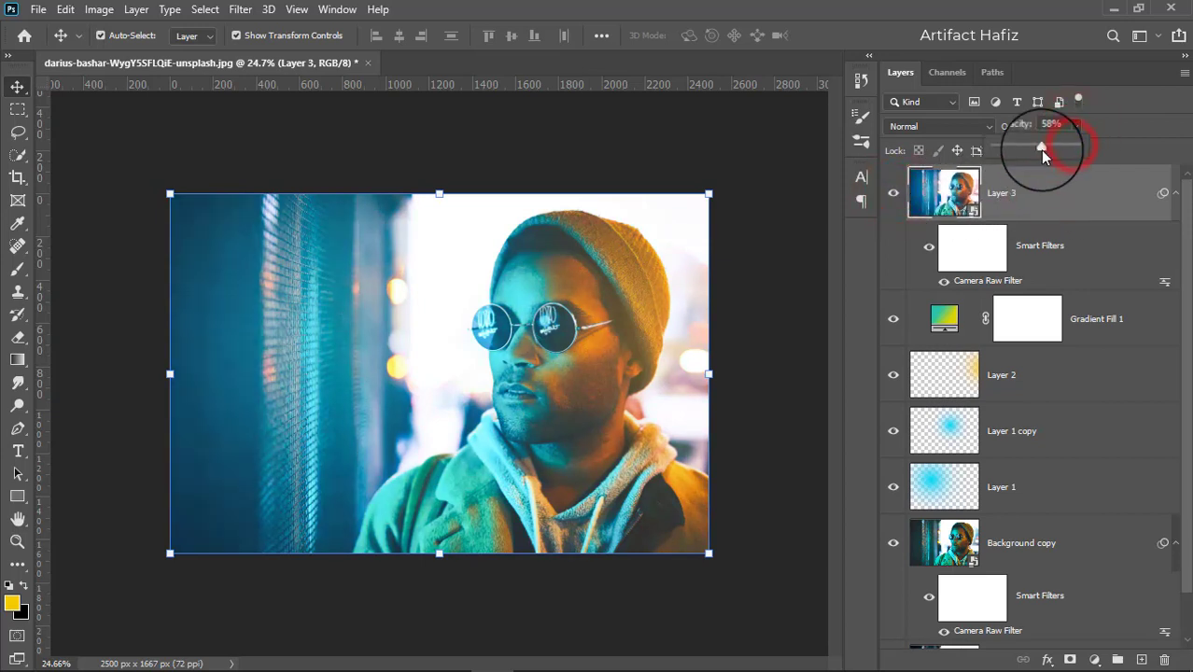
{"action": "mouse_move", "coordinate": [1073, 147]}
{"action": "left_mouse_down"}
{"action": "mouse_move", "coordinate": [987, 158]}
{"action": "mouse_move", "coordinate": [1042, 165]}
{"action": "mouse_move", "coordinate": [1032, 150]}
{"action": "left_mouse_up"}
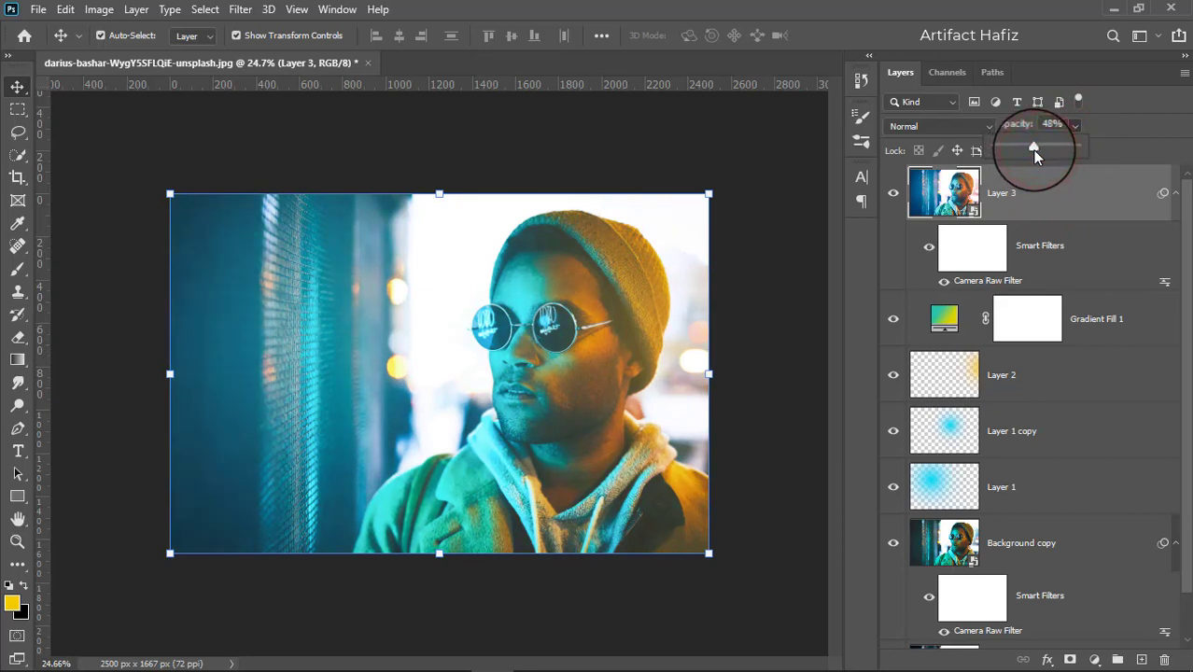
{"action": "left_click", "coordinate": [1099, 196]}
{"action": "scroll", "coordinate": [1015, 390], "scroll_direction": "down", "scroll_amount": 1}
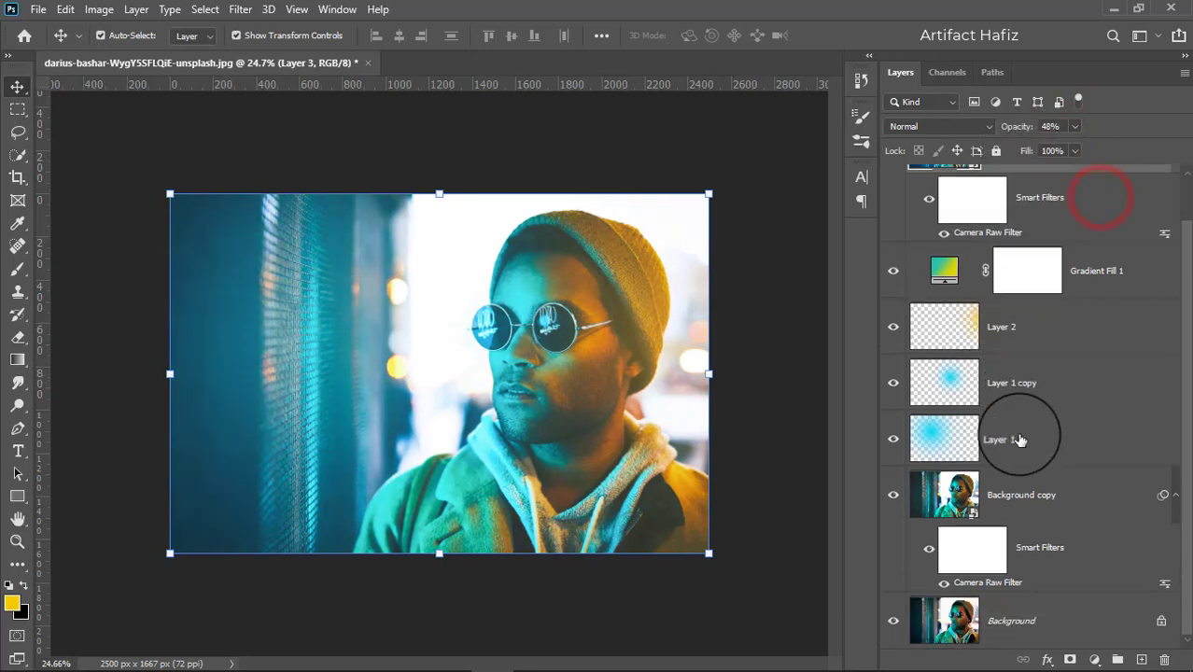
{"action": "left_click", "coordinate": [893, 623], "text": "alt"}
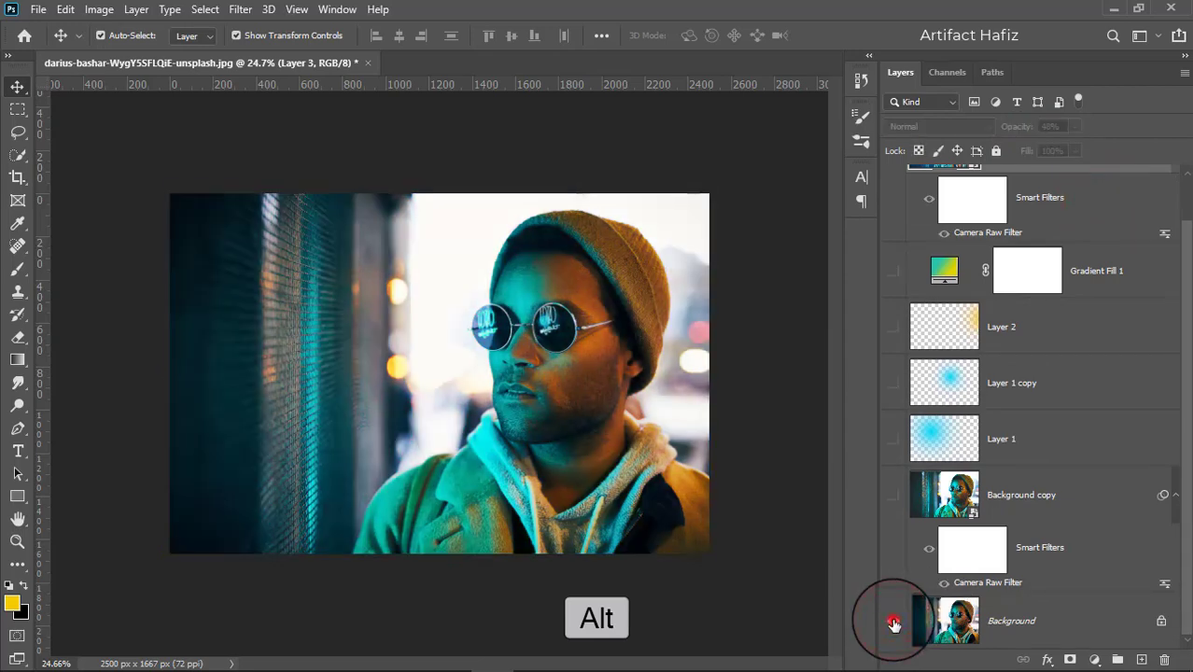
{"action": "left_click", "coordinate": [893, 623], "text": "alt"}
{"action": "left_click", "coordinate": [893, 623], "text": "alt"}
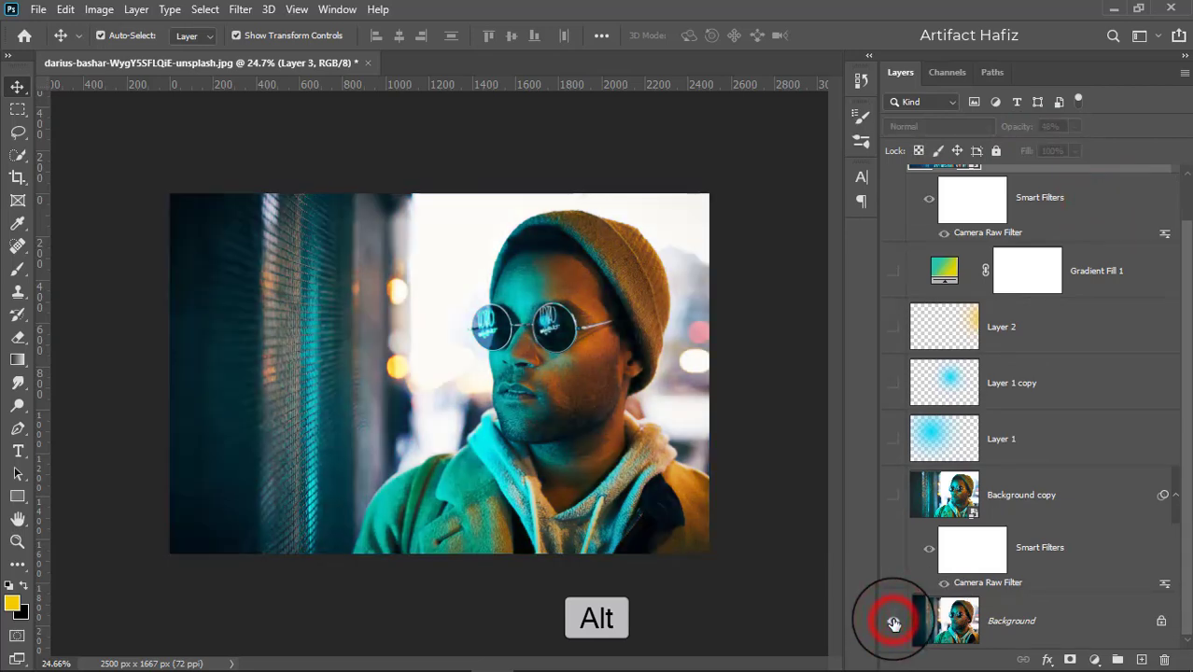
{"action": "left_click", "coordinate": [893, 623], "text": "alt"}
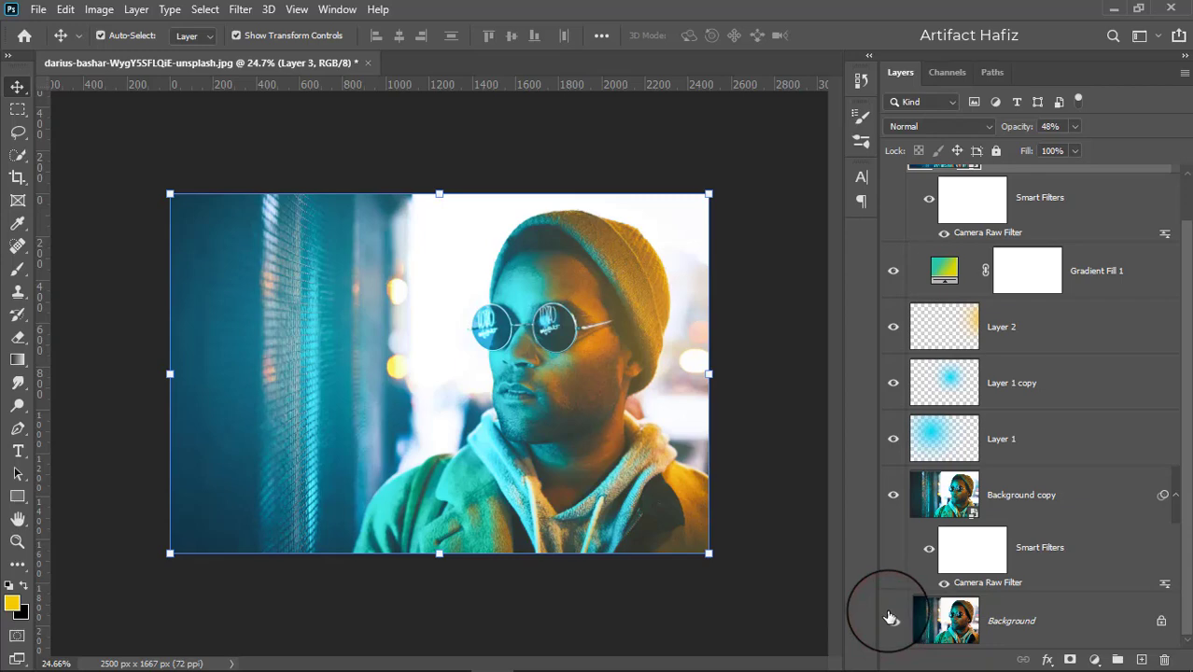